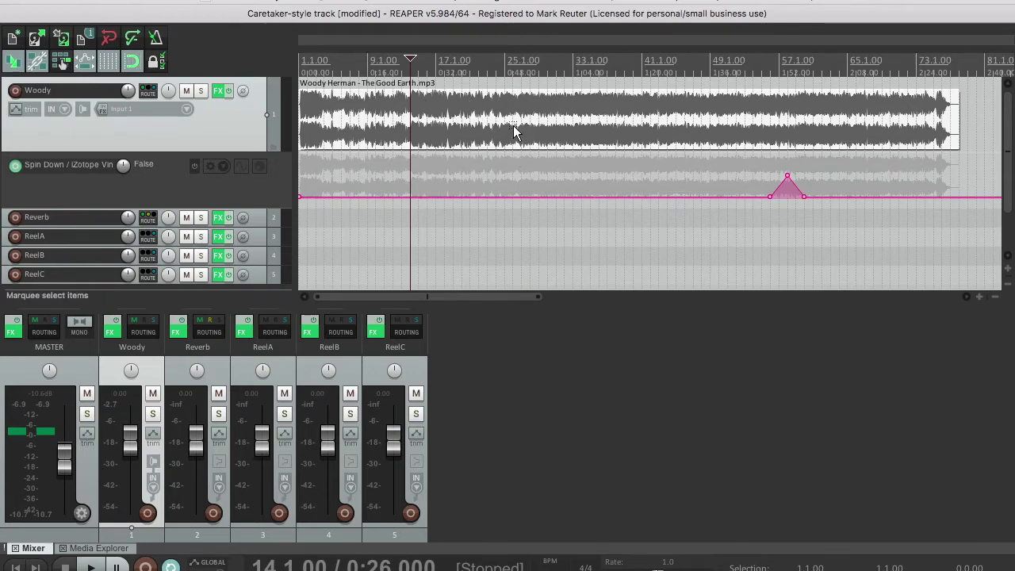
- Set the Woody Herman clip's playback rate to 0.5 and audition it, including from 33.1.00 on the timeline
{"action": "right_click", "coordinate": [514, 131]}
{"action": "left_click", "coordinate": [544, 50]}
{"action": "left_click", "coordinate": [245, 283]}
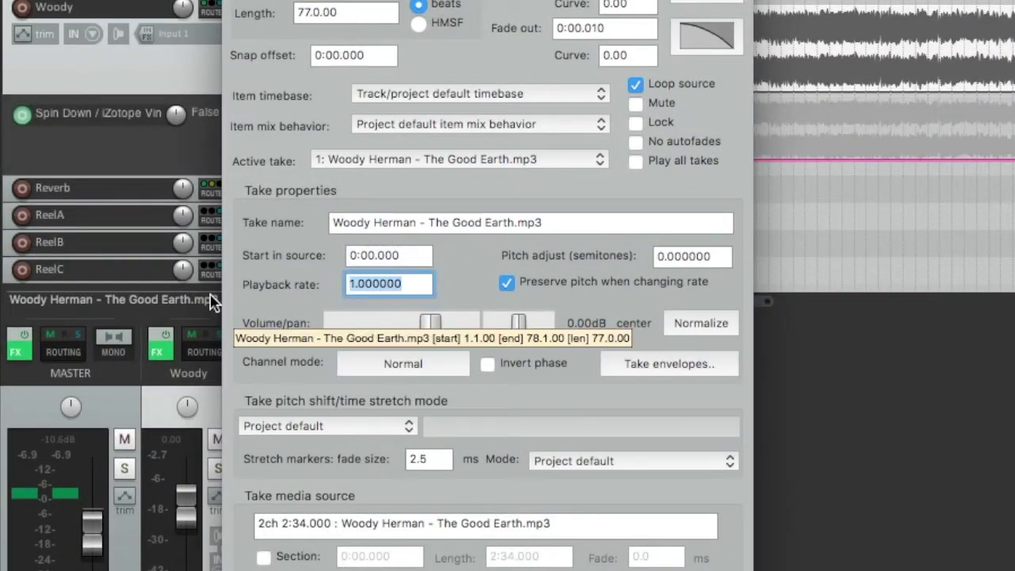
{"action": "type", "text": "0.5"}
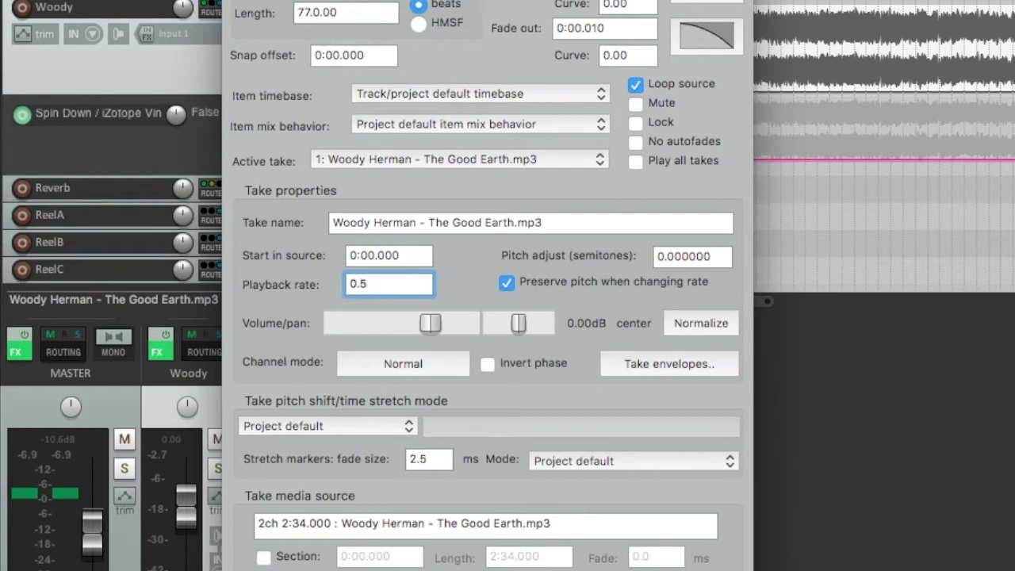
{"action": "key", "text": "Return"}
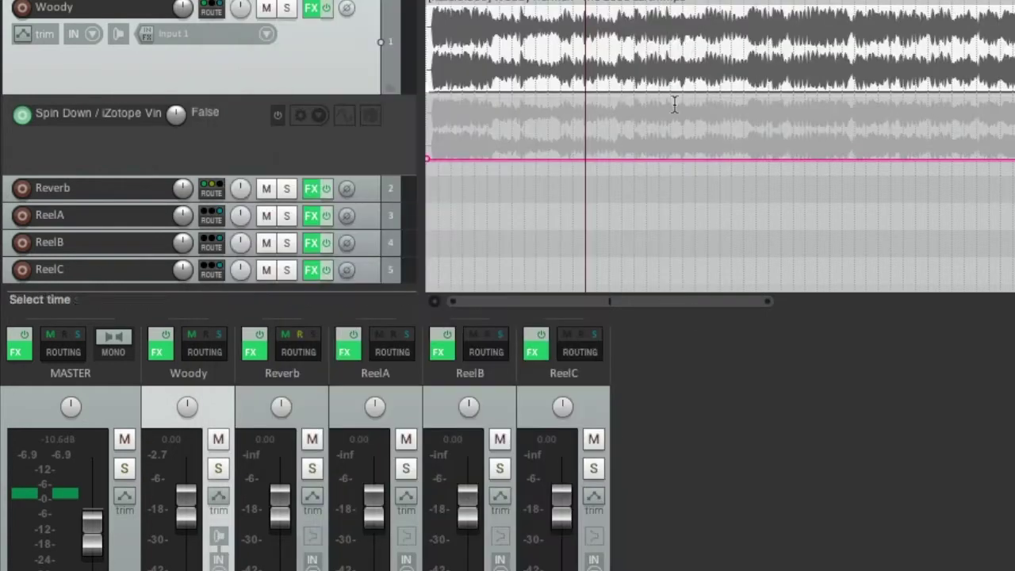
{"action": "key", "text": "space"}
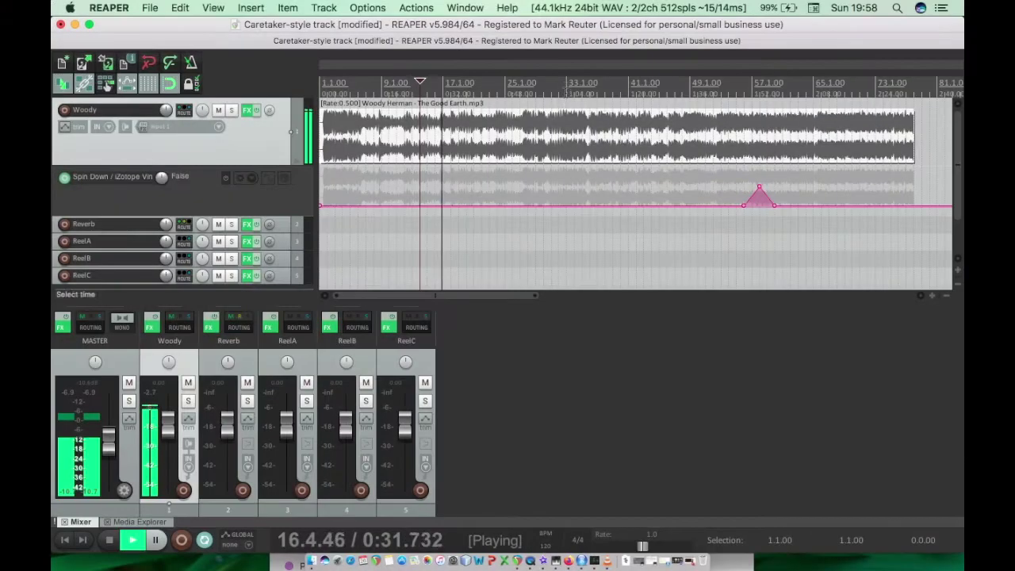
{"action": "left_click", "coordinate": [566, 82]}
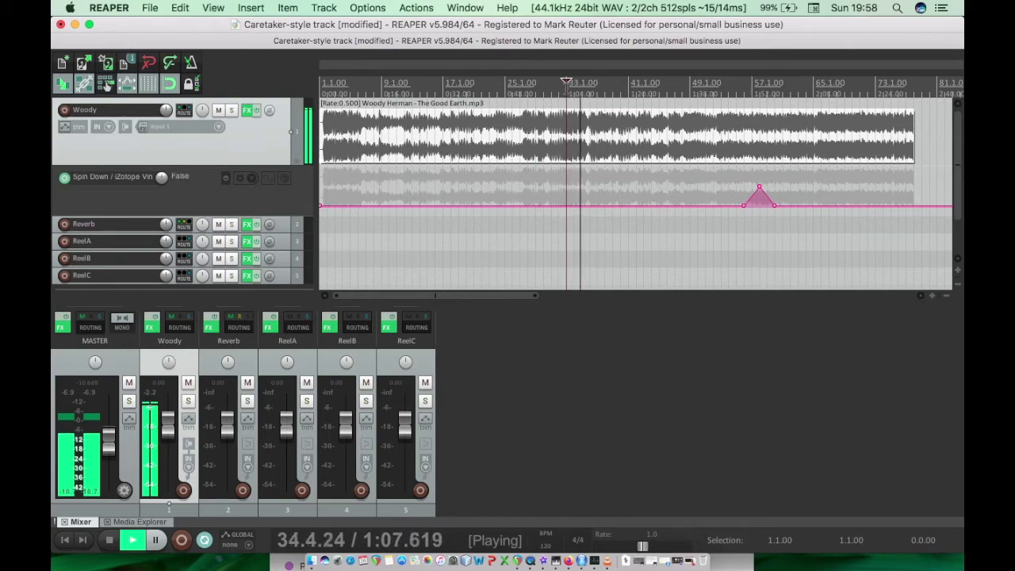
{"action": "key", "text": "space"}
- Set the Woody Herman clip's playback rate to 0.1 and play it back from 33.1.00
{"action": "right_click", "coordinate": [449, 151]}
{"action": "left_click", "coordinate": [508, 71]}
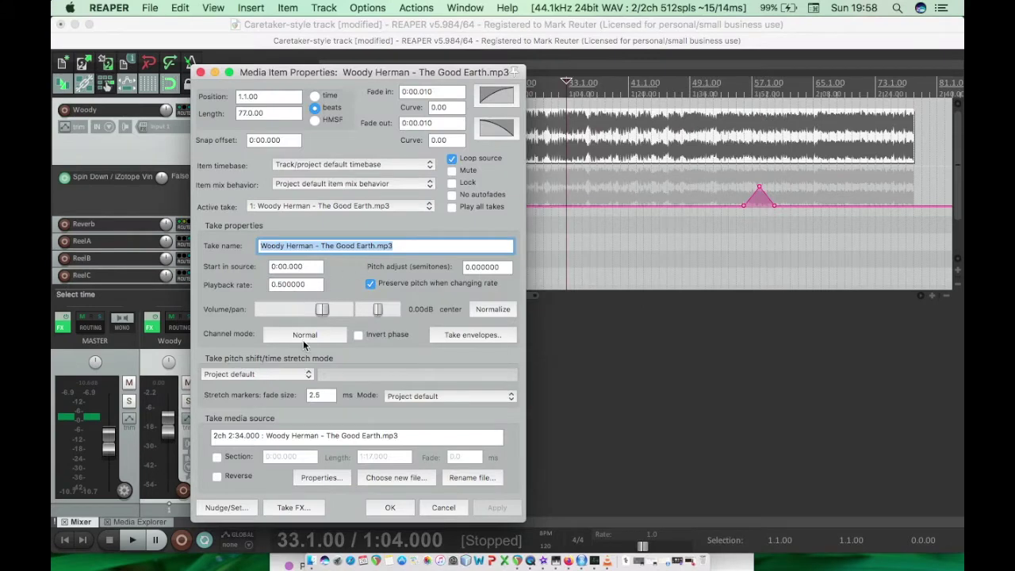
{"action": "double_click", "coordinate": [295, 284]}
{"action": "type", "text": "0.1"}
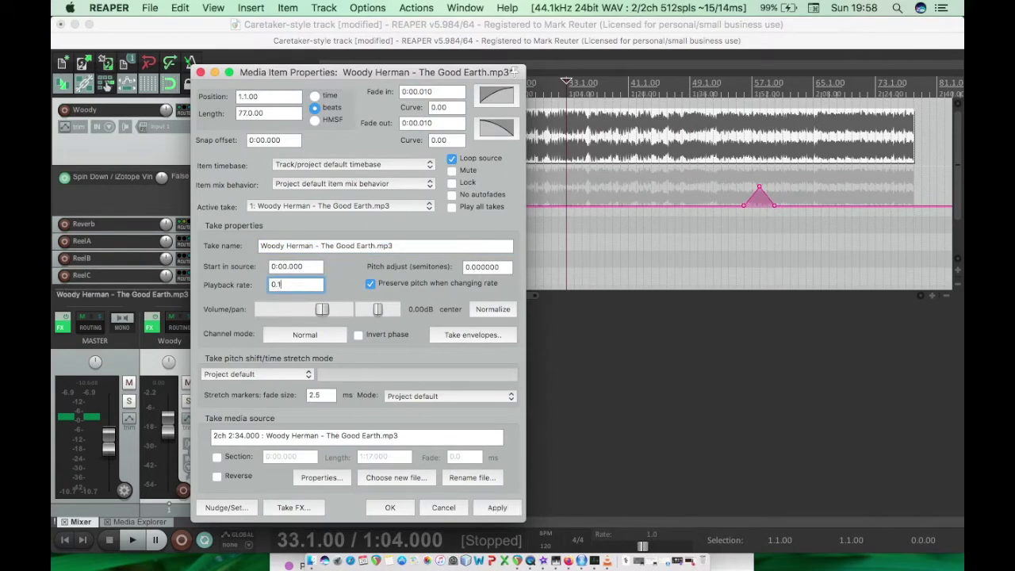
{"action": "left_click", "coordinate": [388, 509]}
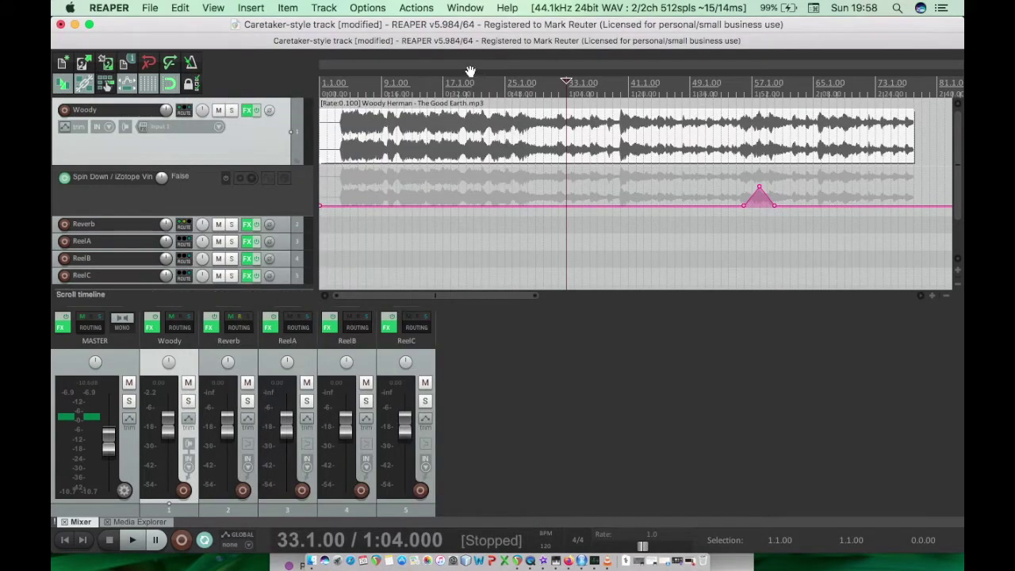
{"action": "key", "text": "space"}
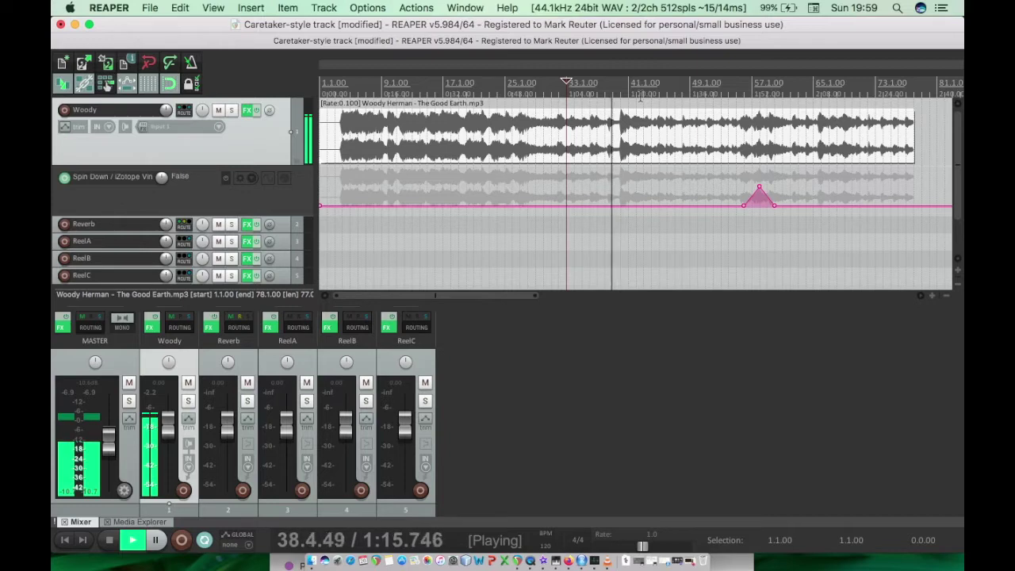
{"action": "key", "text": "space"}
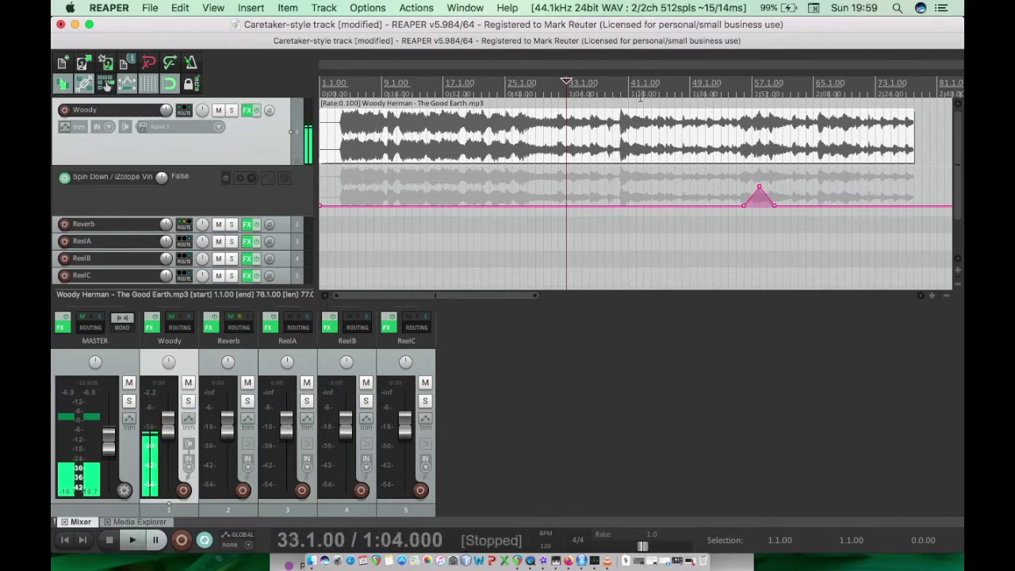
- Place the edit cursor at 20.1.00 and set the Woody Herman clip's playback rate to 1
{"action": "left_click", "coordinate": [467, 83]}
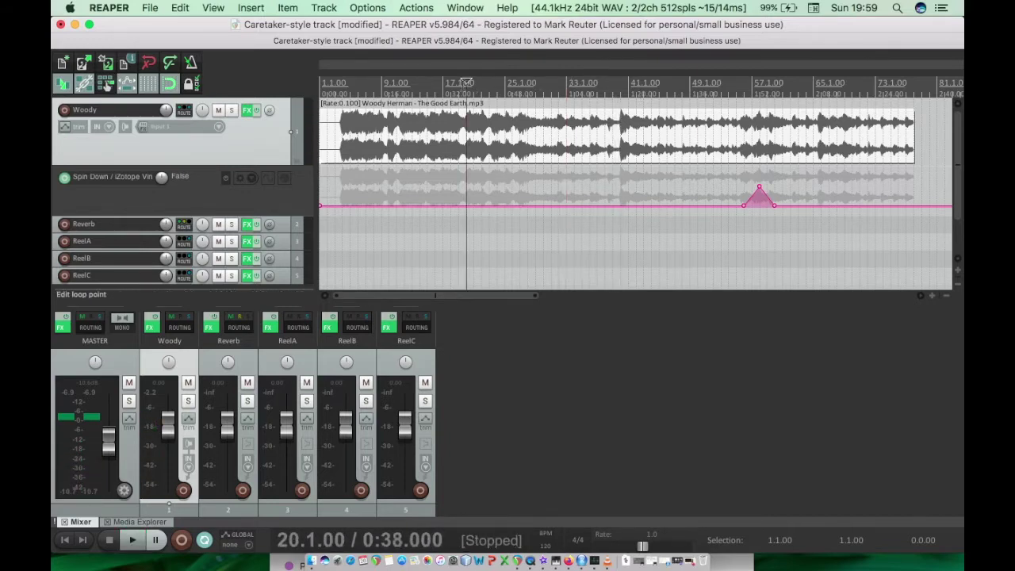
{"action": "right_click", "coordinate": [513, 135]}
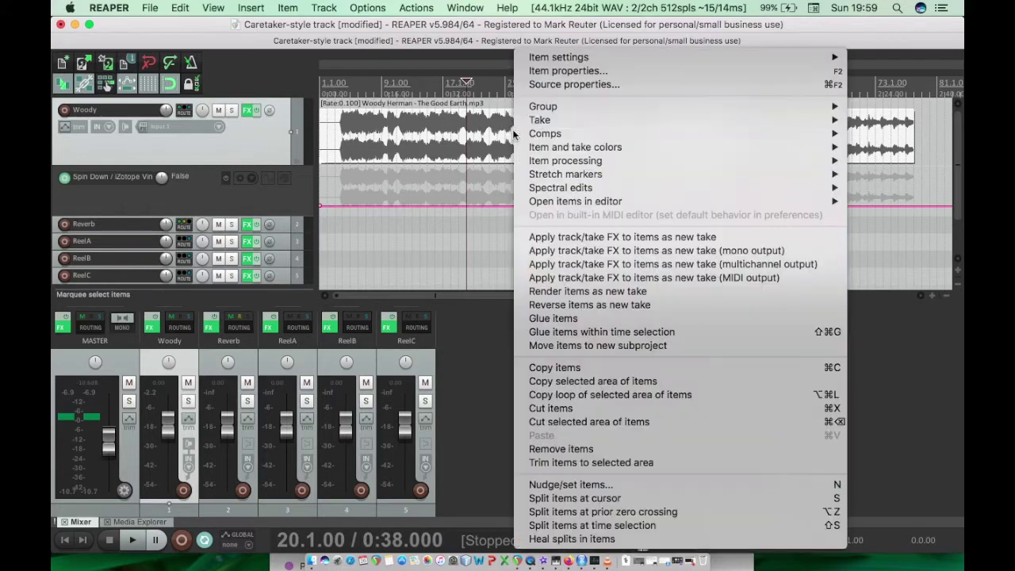
{"action": "left_click", "coordinate": [567, 71]}
{"action": "double_click", "coordinate": [286, 287]}
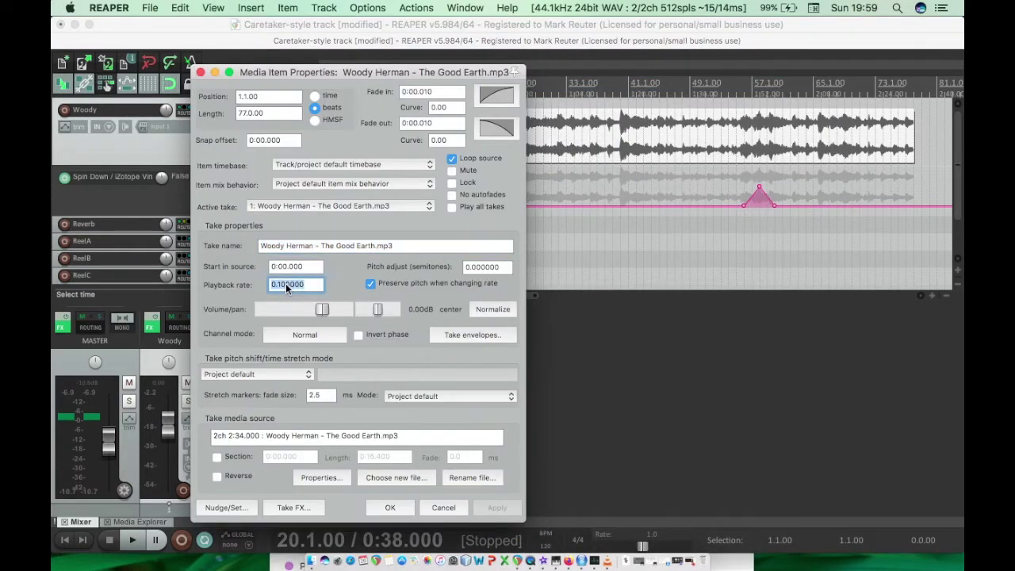
{"action": "type", "text": "1"}
{"action": "key", "text": "Return"}
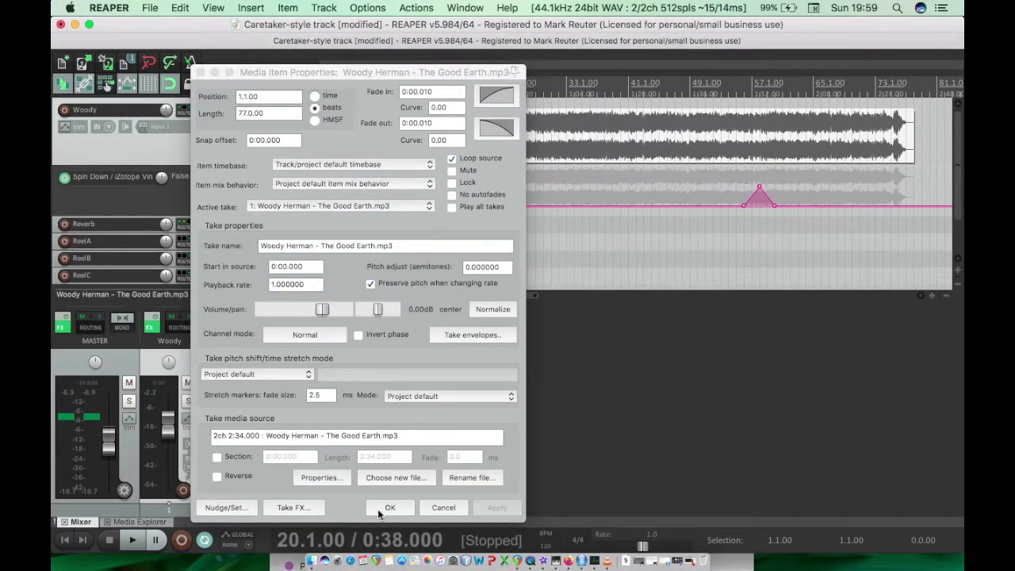
{"action": "left_click", "coordinate": [380, 511]}
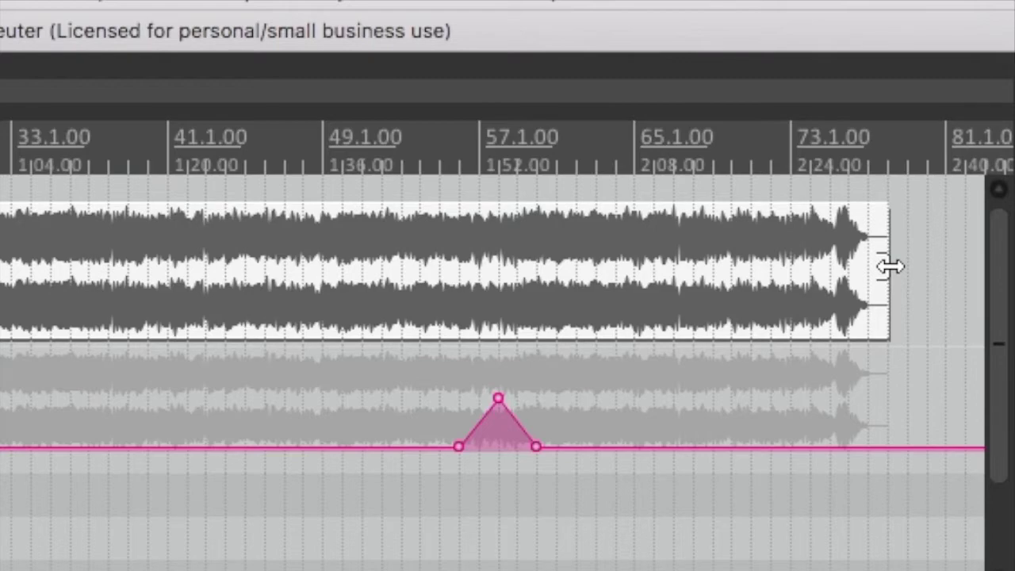
- Time-stretch the Woody Herman clip from its end to a length of 175.0.00, and set its playback rate to 0.2
{"action": "left_click_drag", "start_coordinate": [894, 266], "coordinate": [167, 217]}
{"action": "left_click_drag", "start_coordinate": [156, 256], "coordinate": [895, 268]}
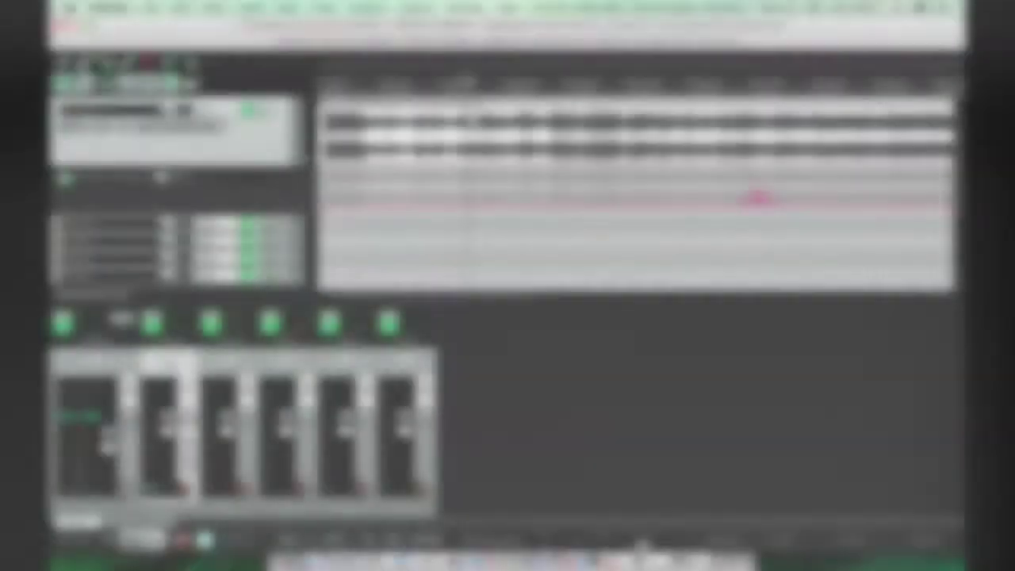
{"action": "right_click", "coordinate": [469, 158]}
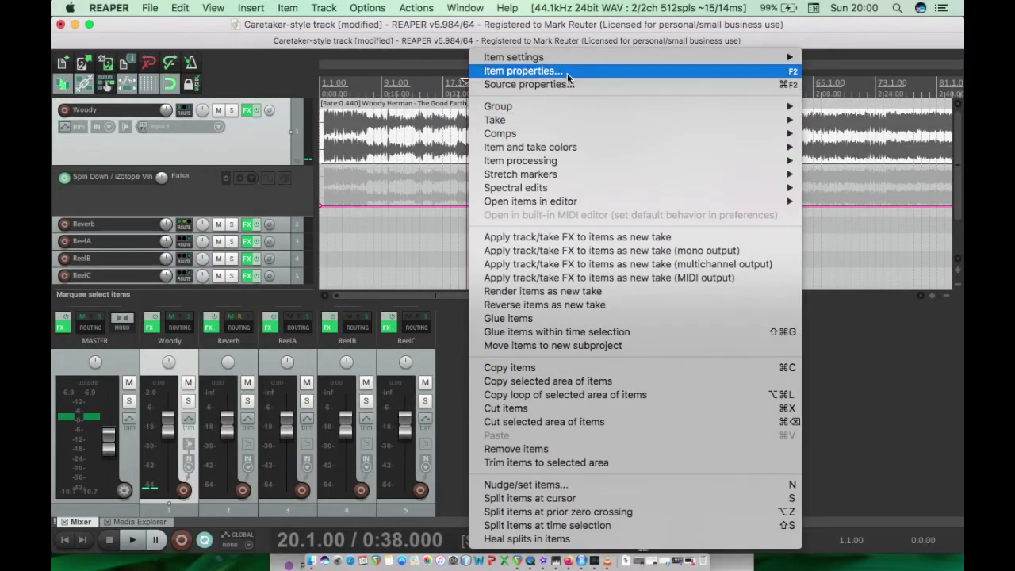
{"action": "left_click", "coordinate": [551, 73]}
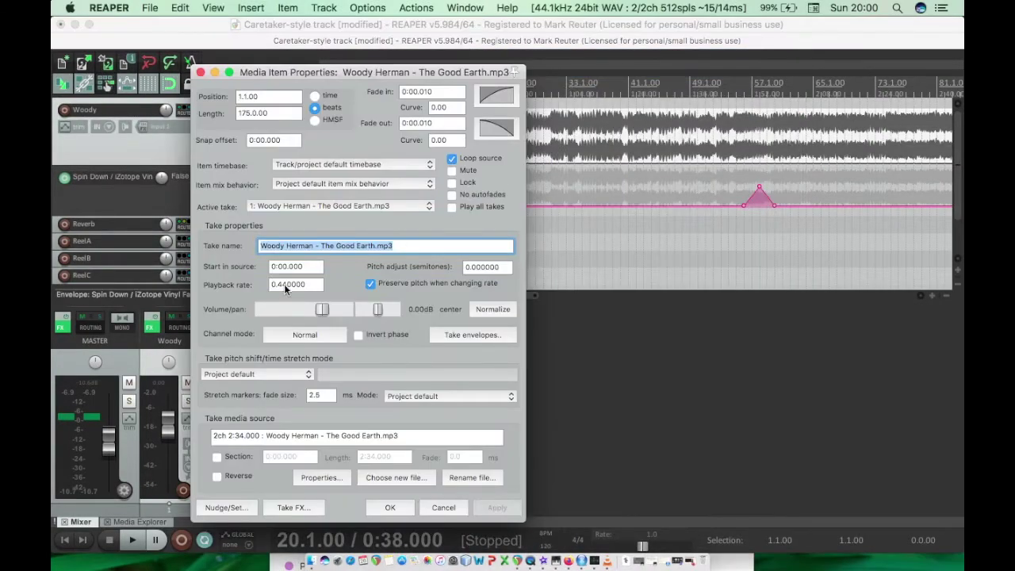
{"action": "double_click", "coordinate": [284, 284]}
{"action": "type", "text": "0.2"}
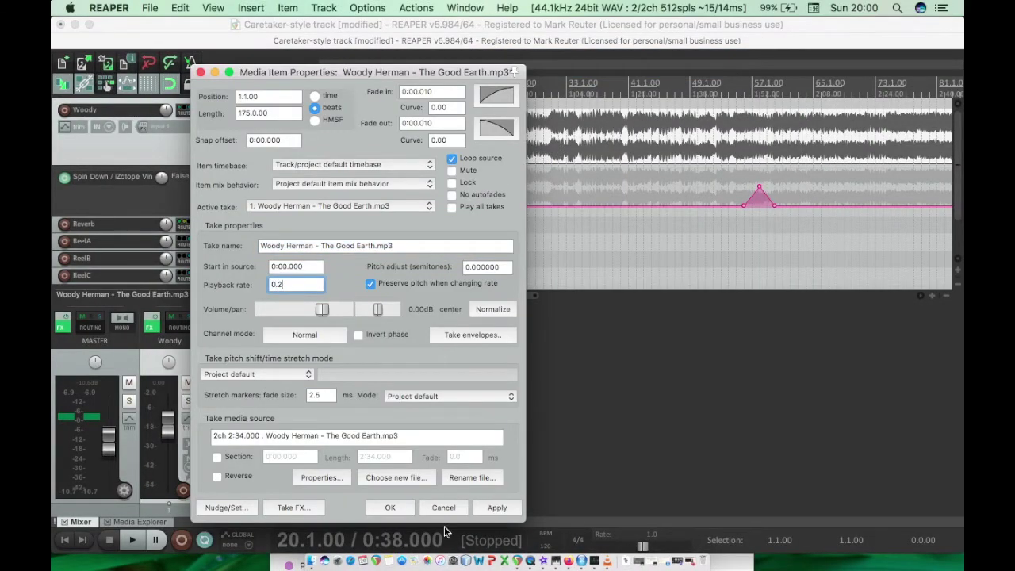
{"action": "left_click", "coordinate": [391, 511]}
- Place the edit cursor at 20.1.00 and display iZotope Vinyl from the Woody track's effects chain
{"action": "key", "text": "Home"}
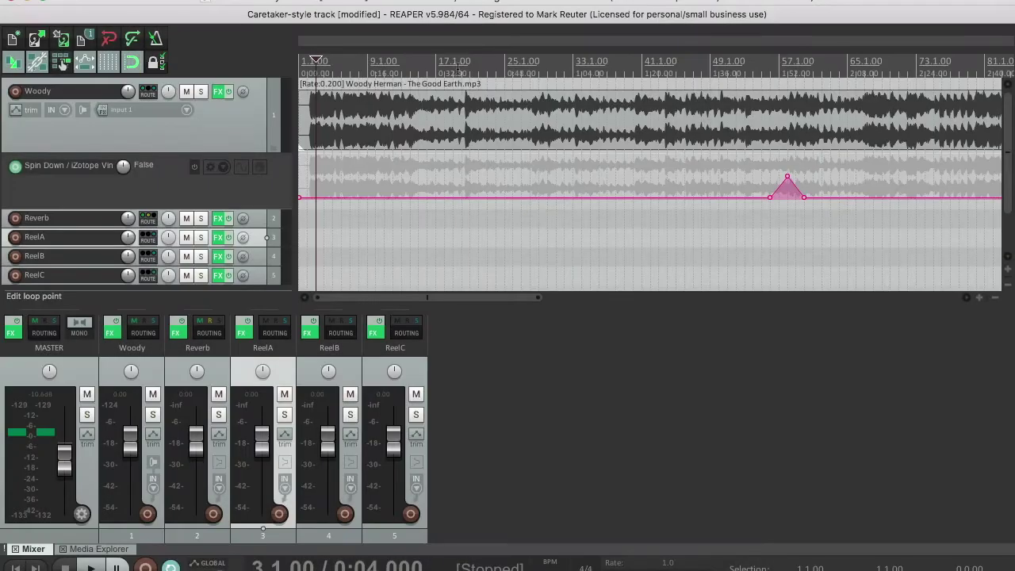
{"action": "left_click", "coordinate": [459, 71]}
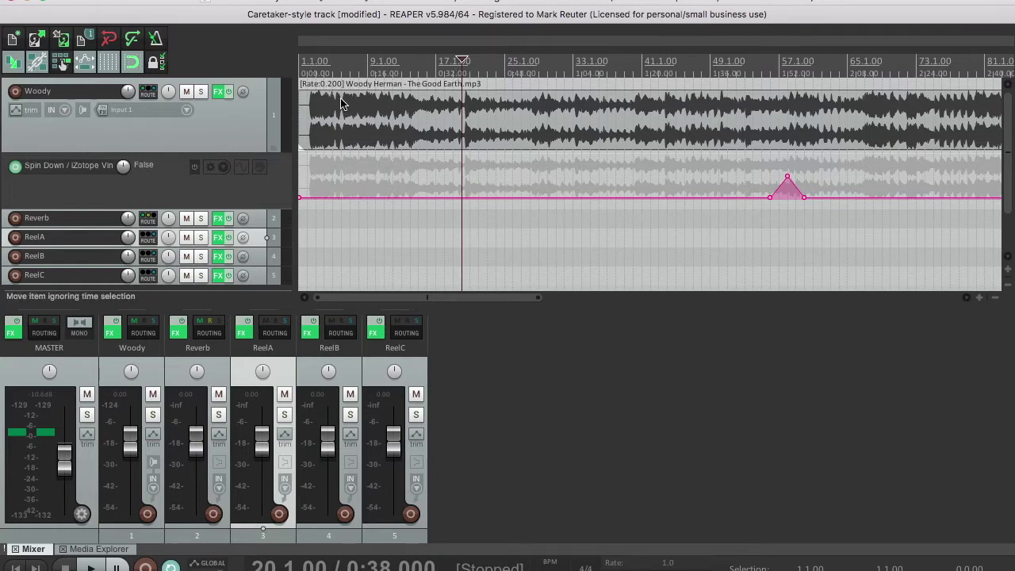
{"action": "left_click", "coordinate": [219, 92]}
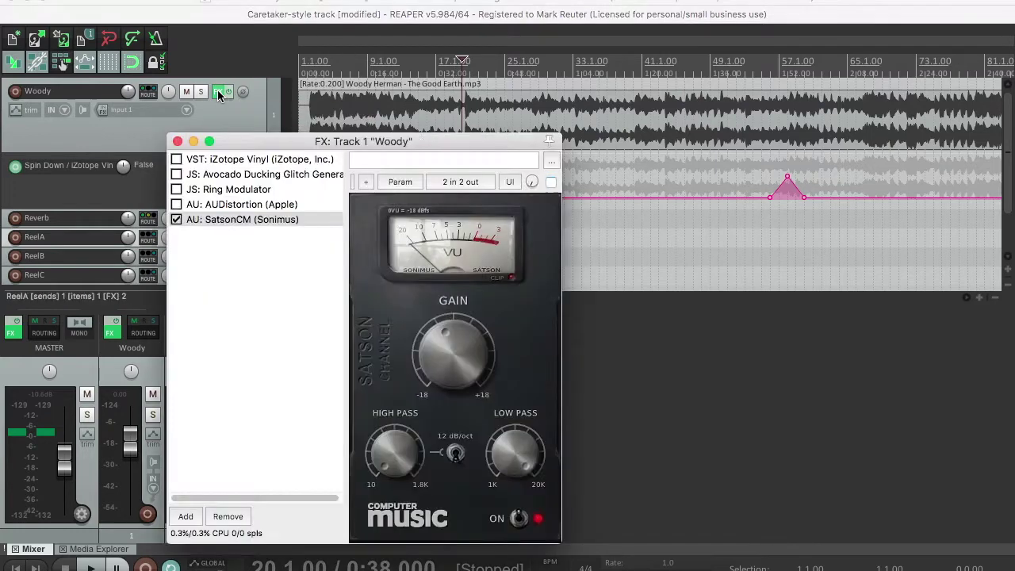
{"action": "left_click", "coordinate": [262, 160]}
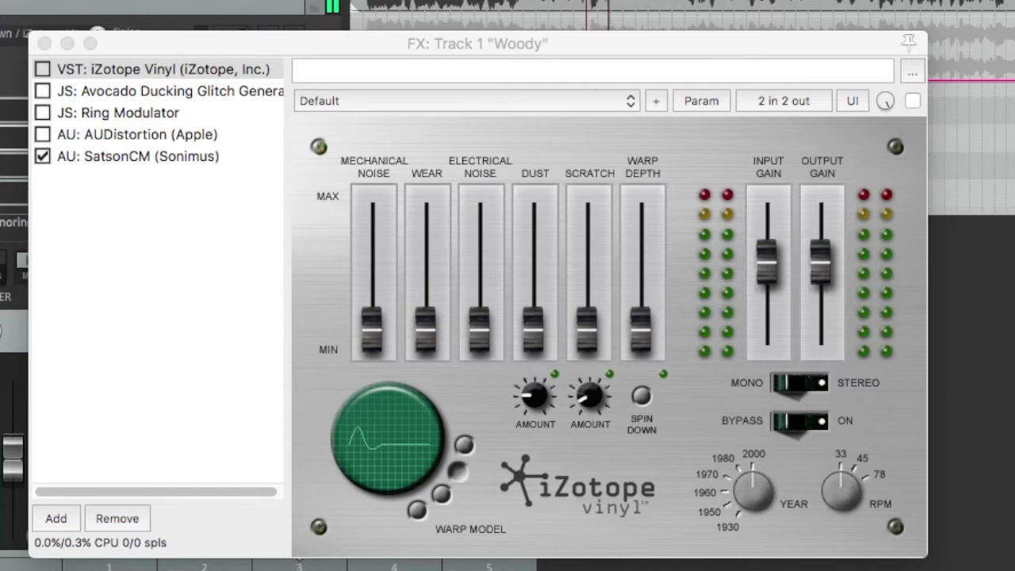
- Set the Woody Herman clip's playback rate to 1.0 in its item properties
{"action": "right_click", "coordinate": [637, 20]}
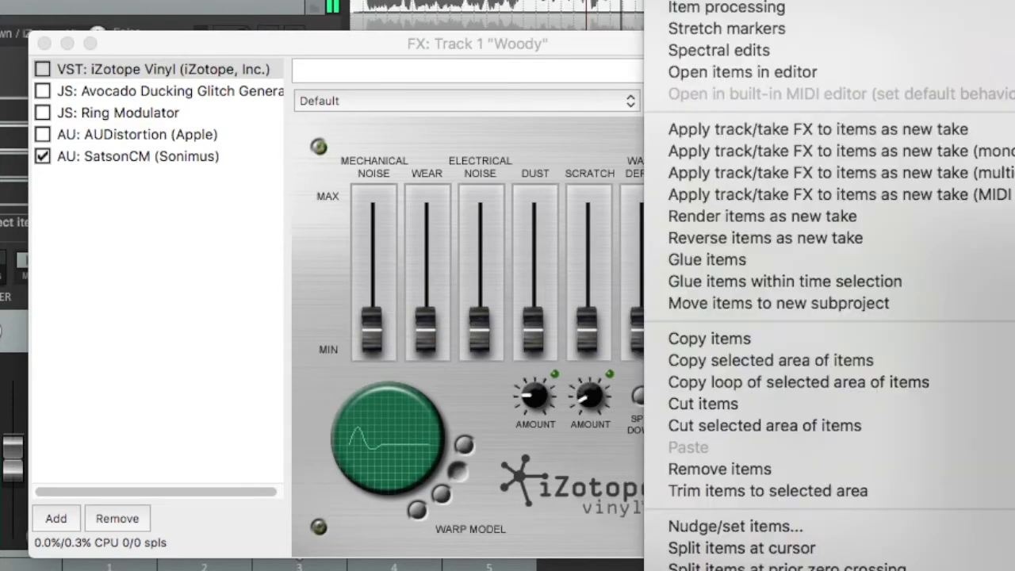
{"action": "key", "text": "F2"}
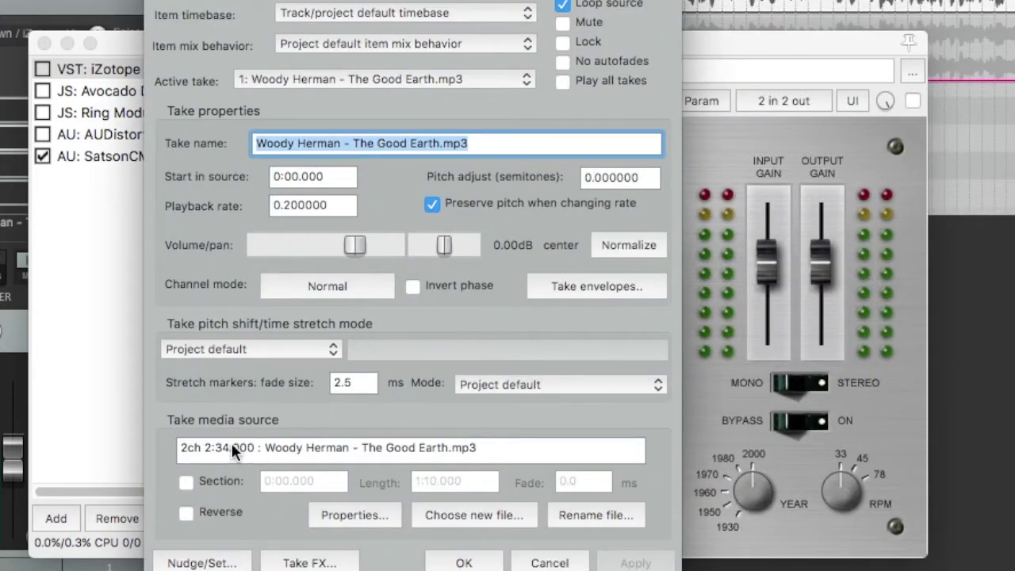
{"action": "double_click", "coordinate": [316, 208]}
{"action": "type", "text": "1.0"}
{"action": "key", "text": "Return"}
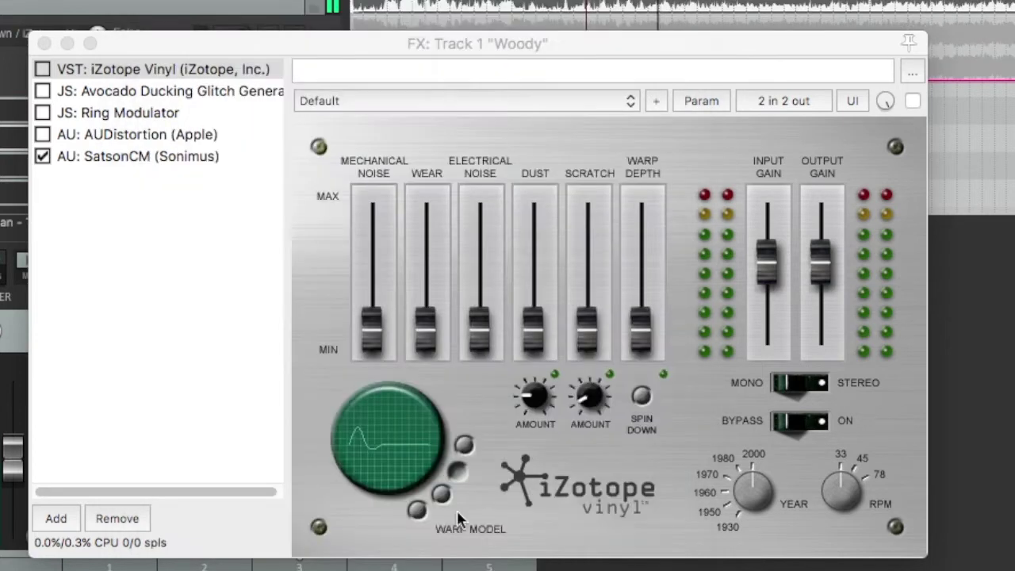
- Set the iZotope Vinyl year to 1930 and enable the plugin on the Woody track
{"action": "left_click", "coordinate": [749, 490]}
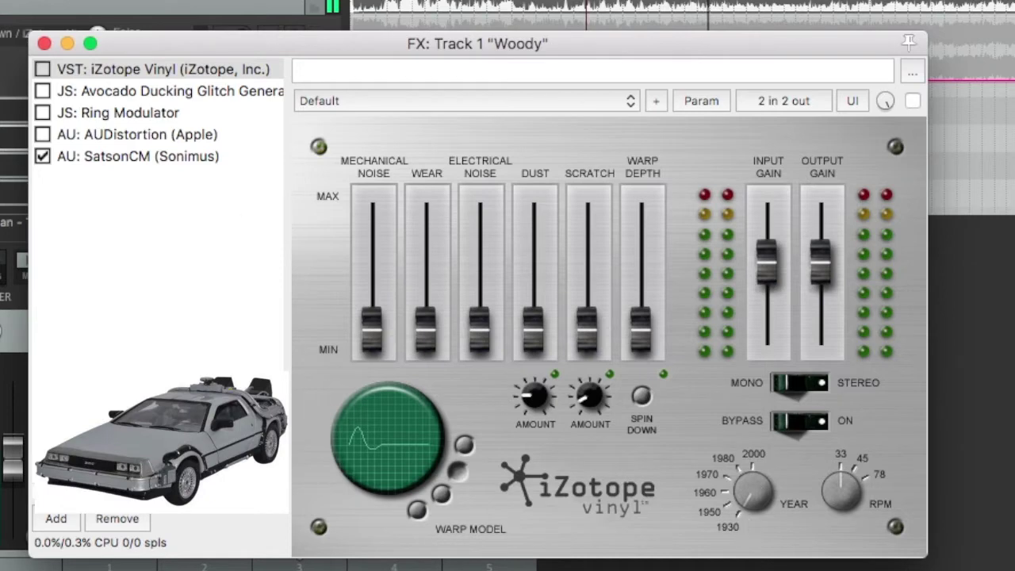
{"action": "left_click", "coordinate": [47, 65]}
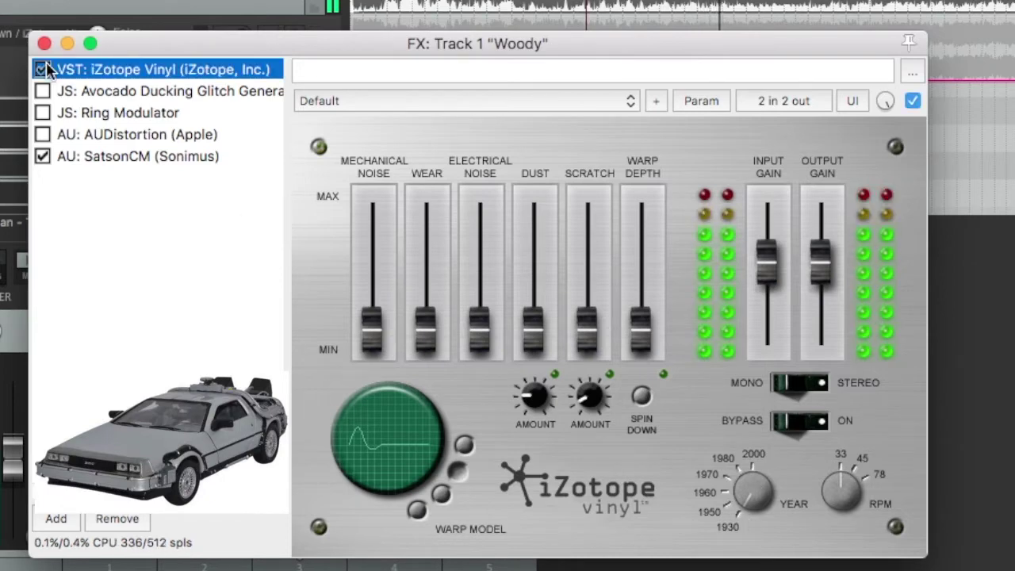
{"action": "left_click", "coordinate": [750, 495]}
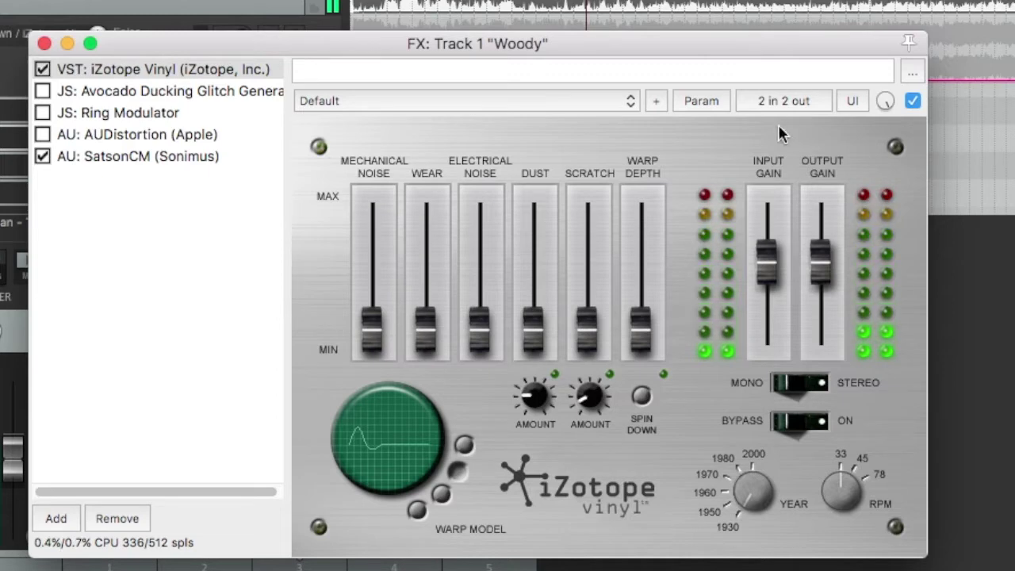
{"action": "mouse_move", "coordinate": [781, 533]}
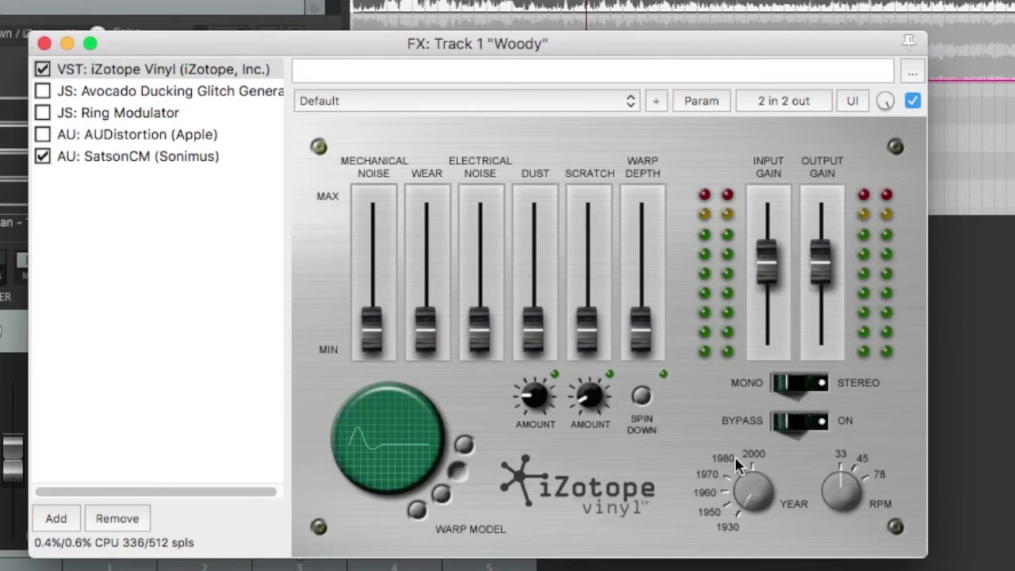
- Raise Vinyl's Scratch level to about -4.9 dB, increase the scratch amount, and raise the Dust level to around the middle
{"action": "left_click_drag", "start_coordinate": [478, 45], "coordinate": [471, 41]}
{"action": "left_click_drag", "start_coordinate": [580, 325], "coordinate": [587, 266]}
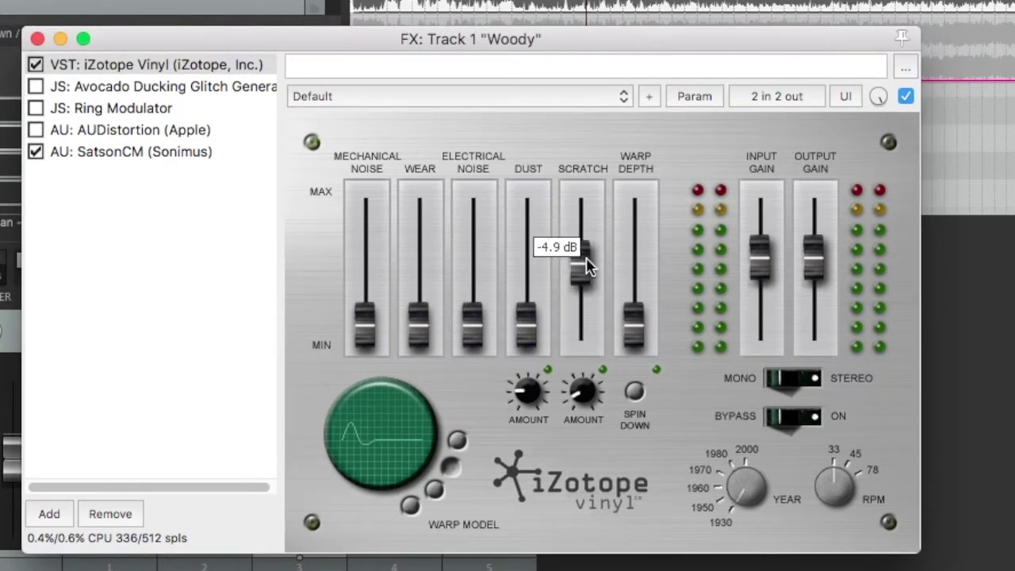
{"action": "mouse_move", "coordinate": [583, 397]}
{"action": "left_mouse_down"}
{"action": "mouse_move", "coordinate": [597, 366]}
{"action": "mouse_move", "coordinate": [586, 406]}
{"action": "left_mouse_up"}
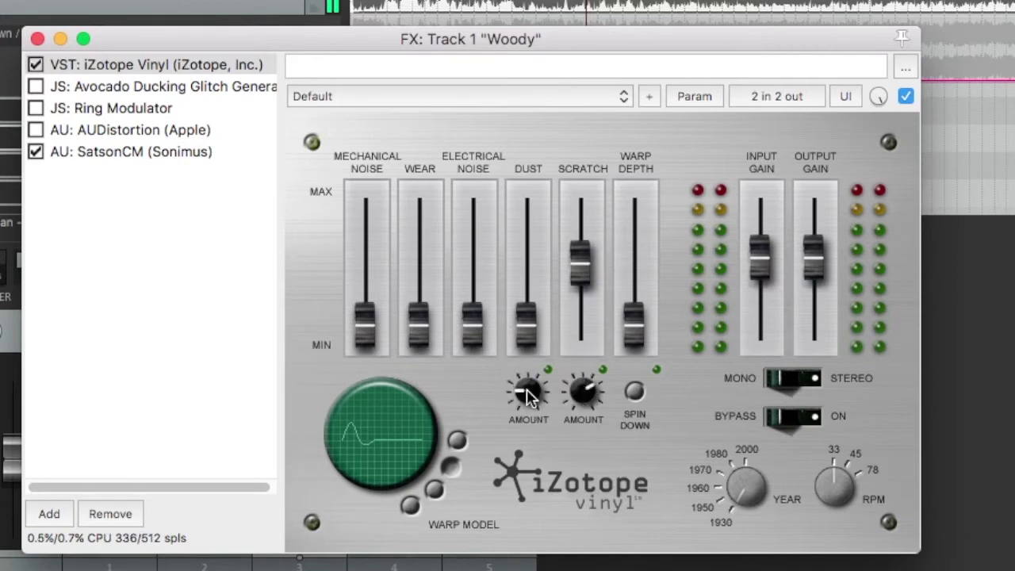
{"action": "left_click_drag", "start_coordinate": [527, 323], "coordinate": [535, 250]}
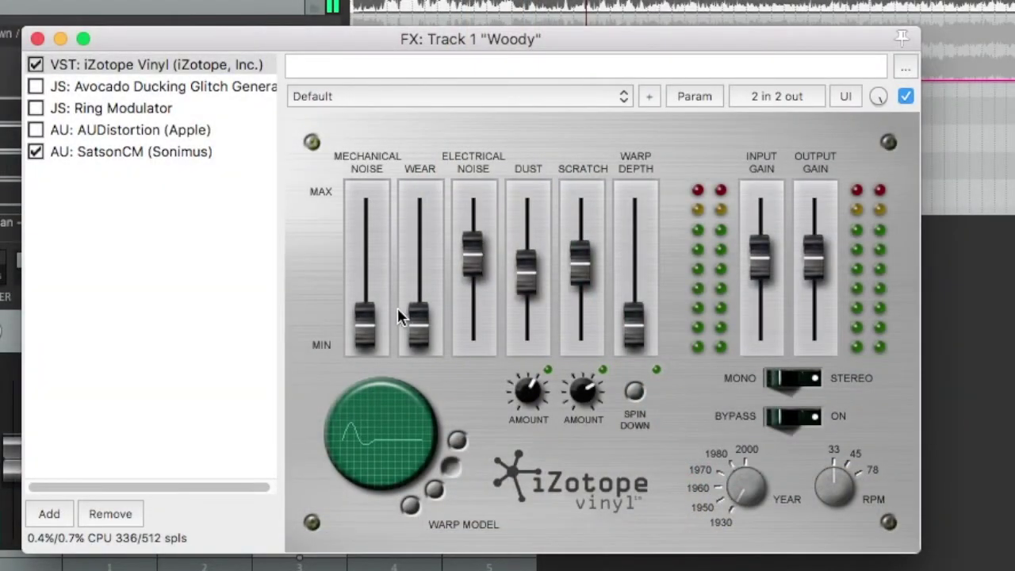
- Raise Vinyl's Wear and Mechanical Noise to slightly below the middle, and Electrical Noise to about 7.2 dB
{"action": "left_click_drag", "start_coordinate": [418, 315], "coordinate": [426, 259]}
{"action": "mouse_move", "coordinate": [367, 313]}
{"action": "left_mouse_down"}
{"action": "mouse_move", "coordinate": [374, 239]}
{"action": "mouse_move", "coordinate": [369, 304]}
{"action": "left_mouse_up"}
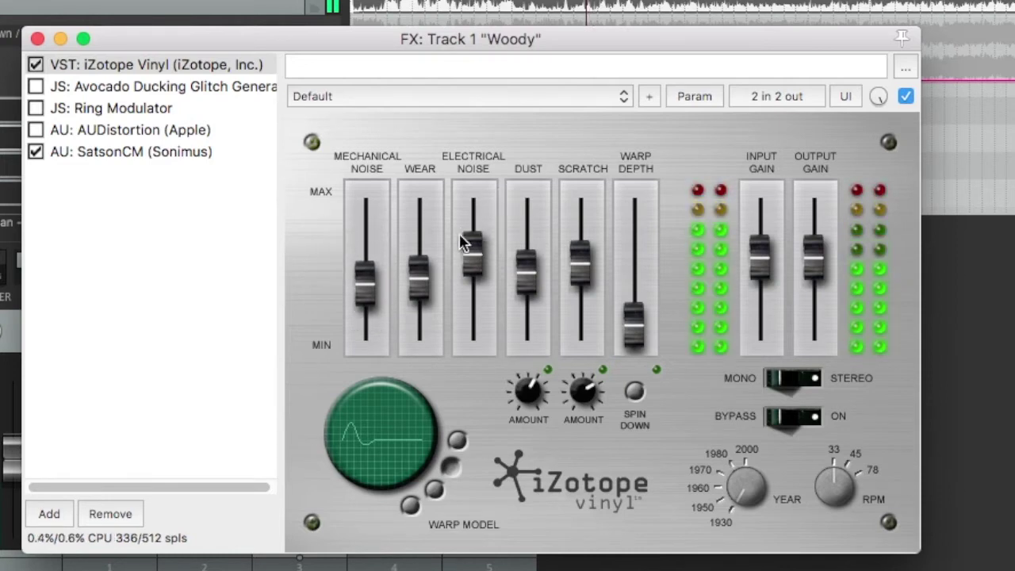
{"action": "left_click_drag", "start_coordinate": [473, 261], "coordinate": [471, 249]}
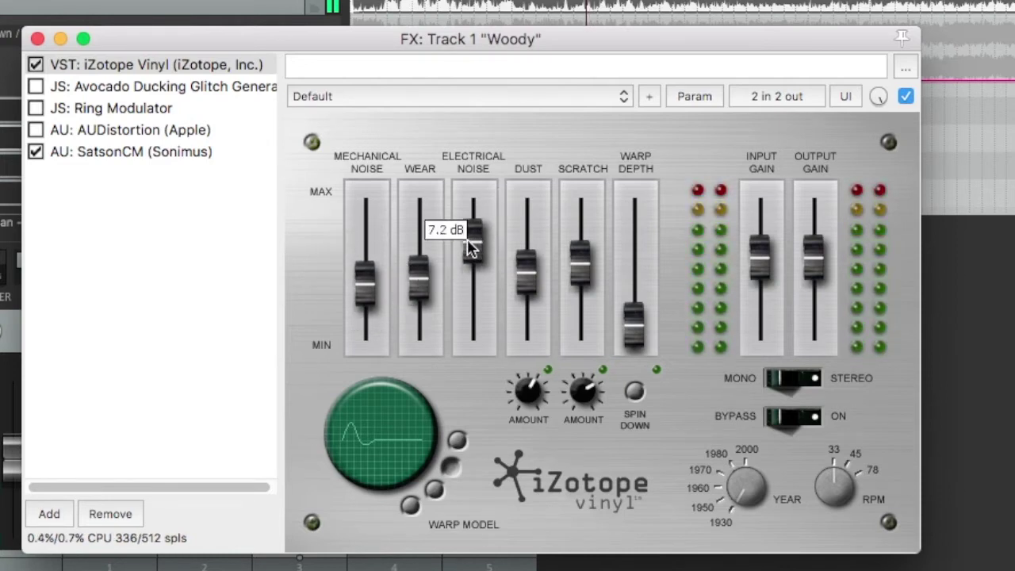
- Lower Vinyl's Mechanical Noise, Wear and Electrical Noise to their minimum
{"action": "left_click_drag", "start_coordinate": [419, 290], "coordinate": [386, 232]}
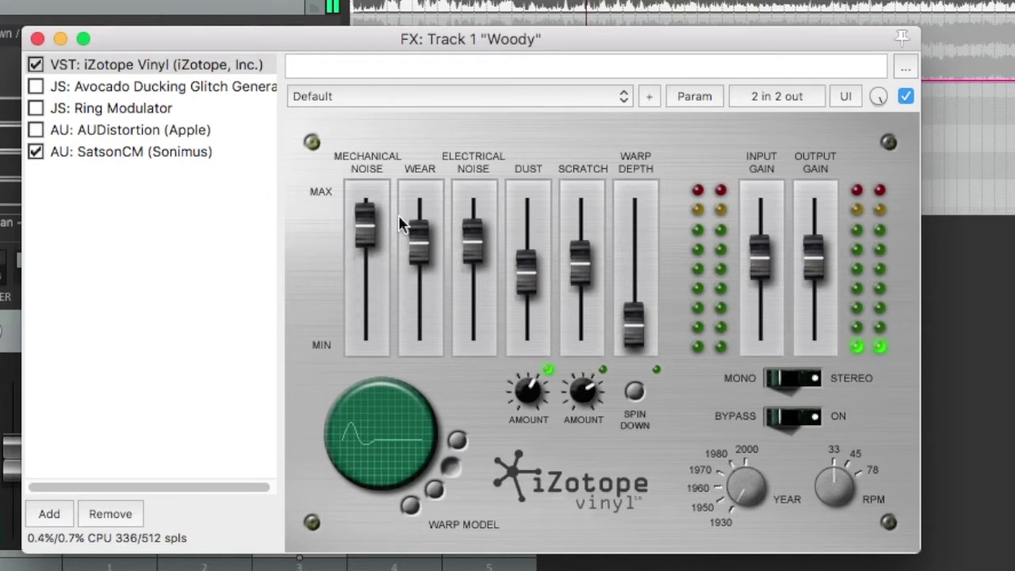
{"action": "left_click_drag", "start_coordinate": [381, 220], "coordinate": [328, 408]}
{"action": "left_click_drag", "start_coordinate": [430, 254], "coordinate": [420, 326]}
{"action": "left_click_drag", "start_coordinate": [473, 240], "coordinate": [472, 325]}
- Lower Vinyl's Dust and Scratch levels to roughly a third of their range and turn down both of their amounts
{"action": "left_click_drag", "start_coordinate": [527, 270], "coordinate": [530, 295]}
{"action": "left_click_drag", "start_coordinate": [594, 269], "coordinate": [523, 300]}
{"action": "left_click_drag", "start_coordinate": [532, 394], "coordinate": [588, 394]}
{"action": "left_click_drag", "start_coordinate": [442, 438], "coordinate": [439, 468]}
{"action": "left_click_drag", "start_coordinate": [588, 397], "coordinate": [321, 465]}
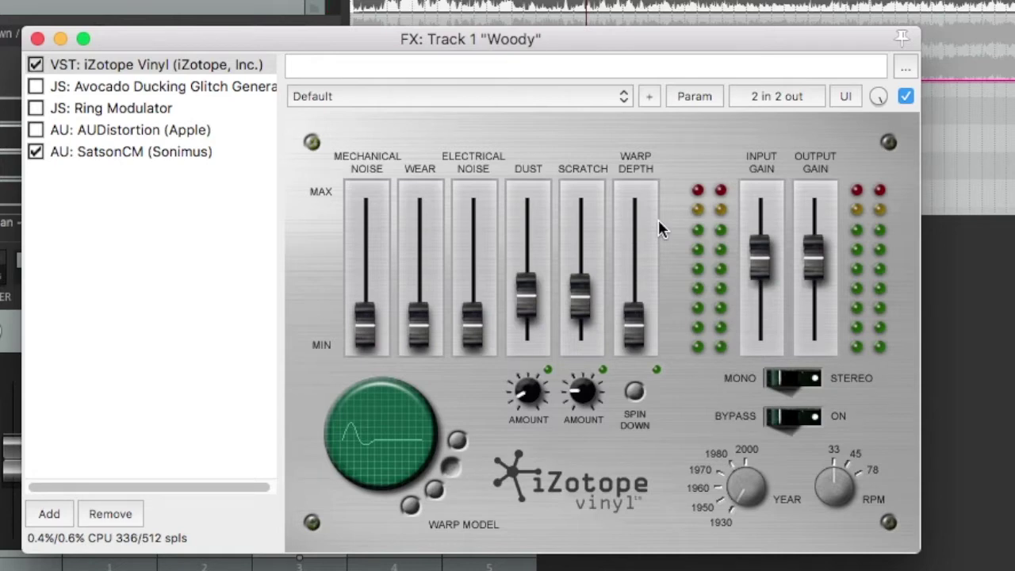
- Raise Vinyl's Warp Depth to maximum, trying the sine and inverted warp models before restoring the single-bump model
{"action": "left_click_drag", "start_coordinate": [634, 321], "coordinate": [639, 254]}
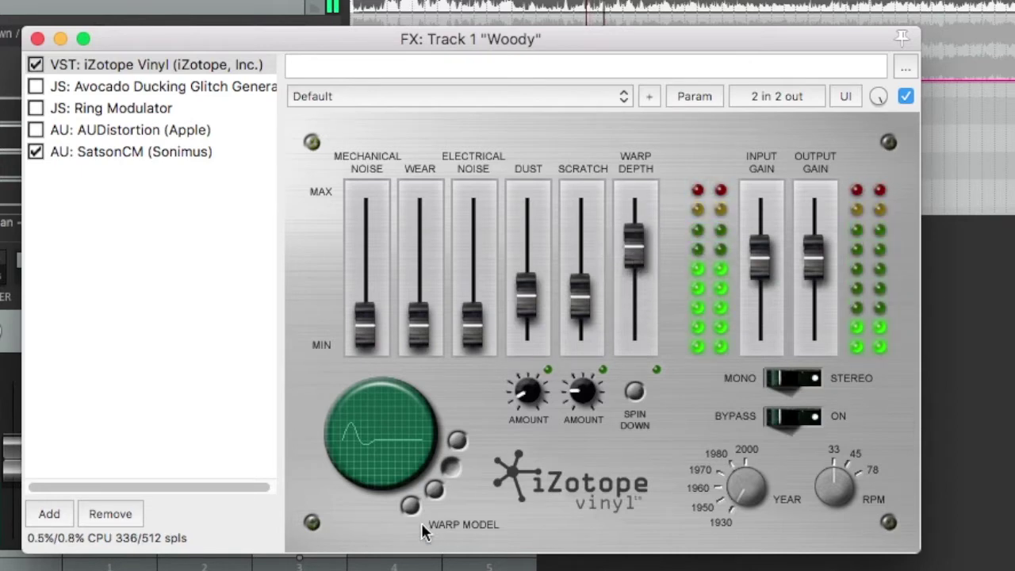
{"action": "left_click", "coordinate": [434, 491]}
{"action": "left_click", "coordinate": [435, 491]}
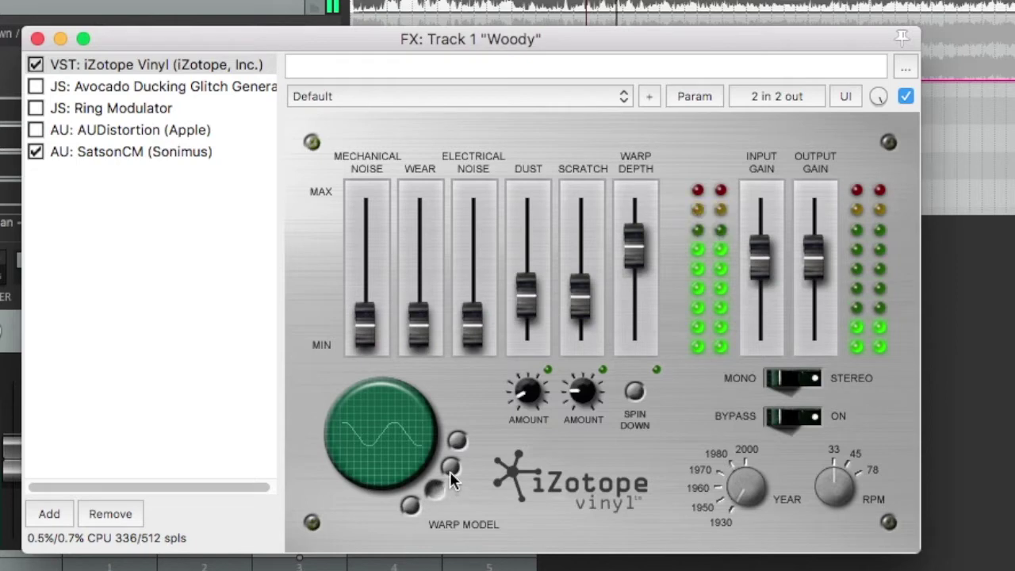
{"action": "left_click", "coordinate": [457, 442]}
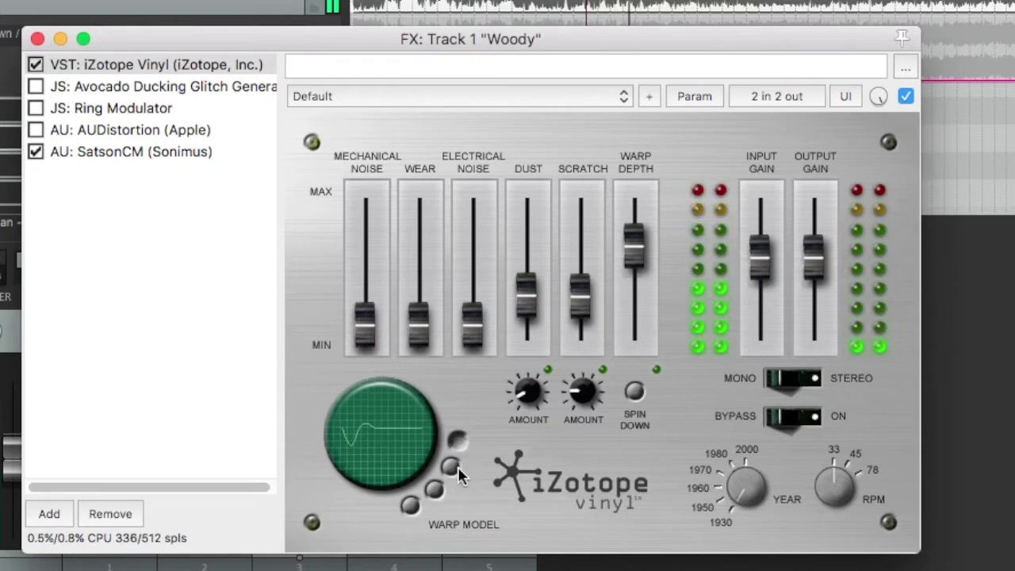
{"action": "left_click", "coordinate": [452, 467]}
{"action": "left_click_drag", "start_coordinate": [631, 218], "coordinate": [636, 196]}
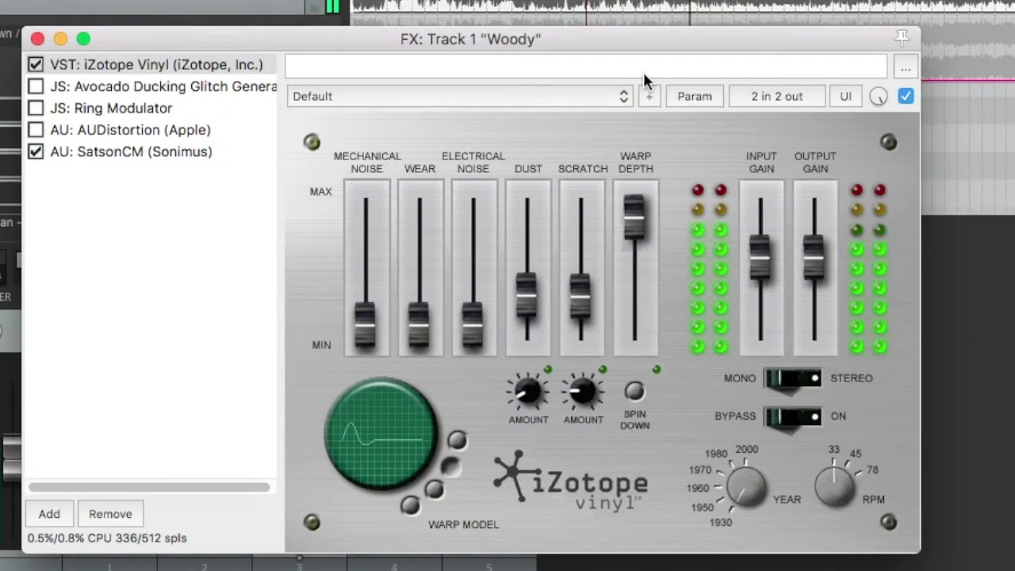
- Set the Woody Herman clip's playback rate to 0.2 in its item properties and close the Woody effects window
{"action": "right_click", "coordinate": [555, 6]}
{"action": "left_click", "coordinate": [603, 217]}
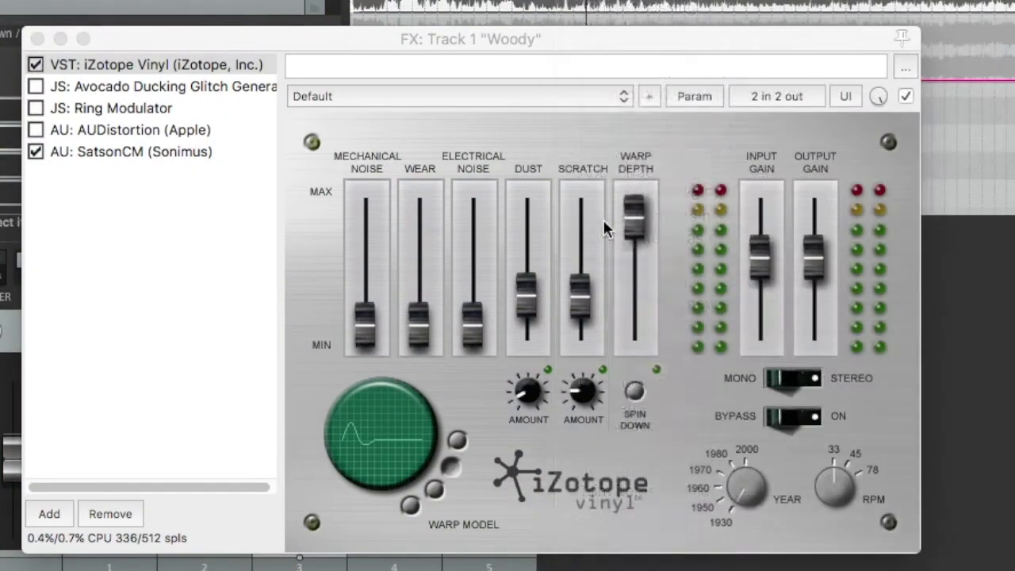
{"action": "double_click", "coordinate": [306, 205]}
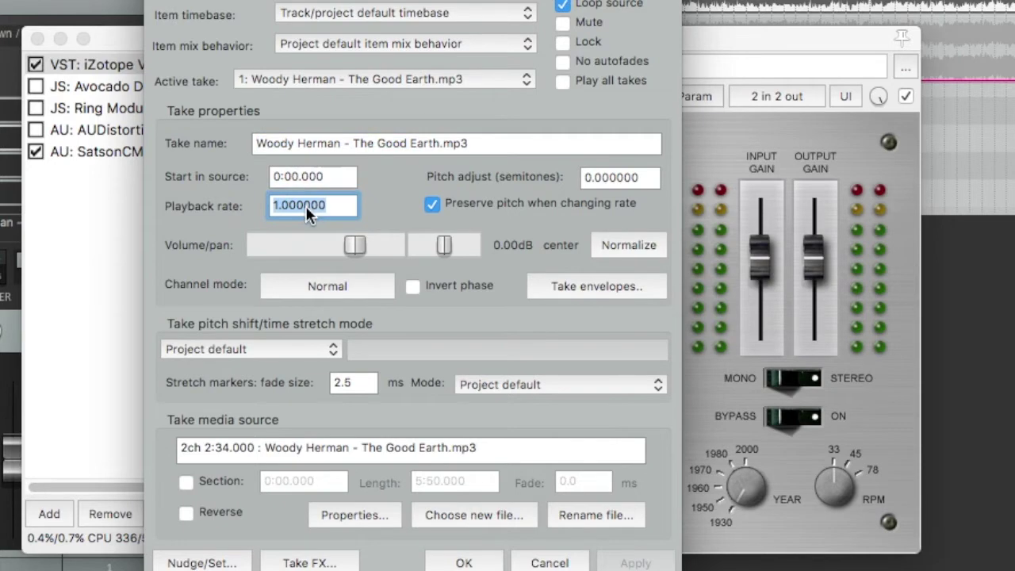
{"action": "type", "text": "0.2"}
{"action": "left_click", "coordinate": [463, 563]}
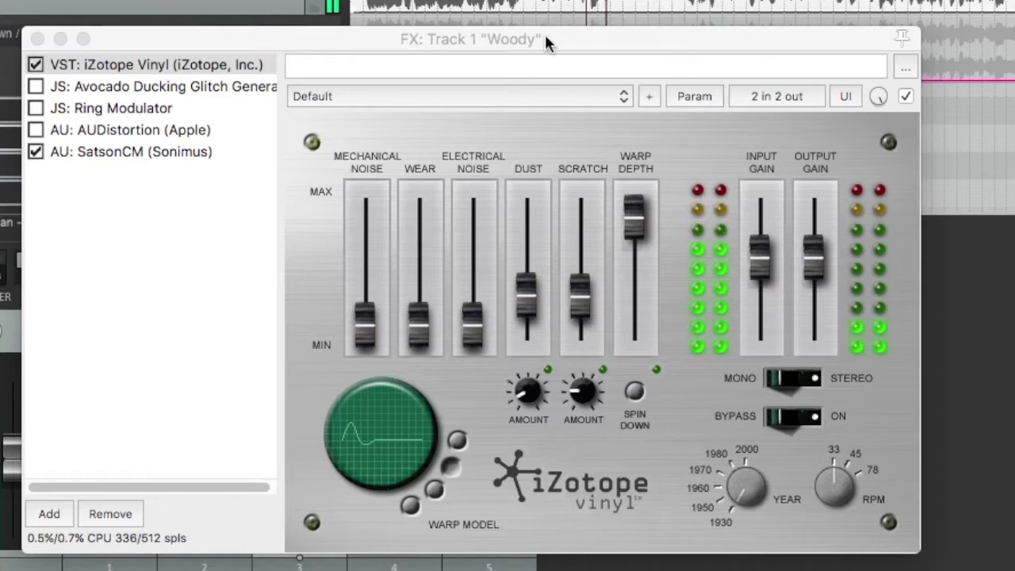
{"action": "left_click", "coordinate": [38, 39]}
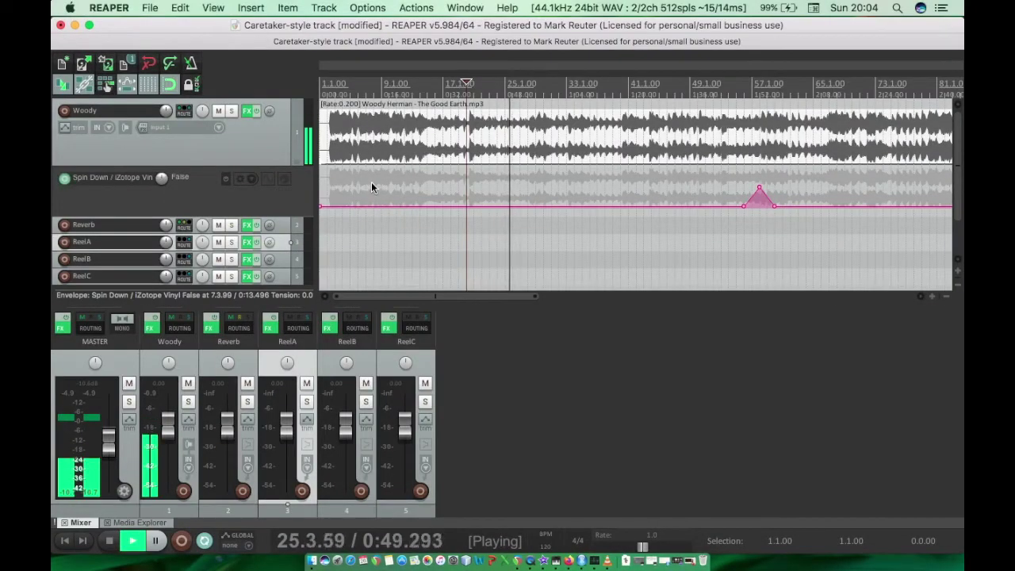
- Slightly increase the Size and Mix of the Microfuse effect on the Reverb track and close its window
{"action": "left_click", "coordinate": [248, 225]}
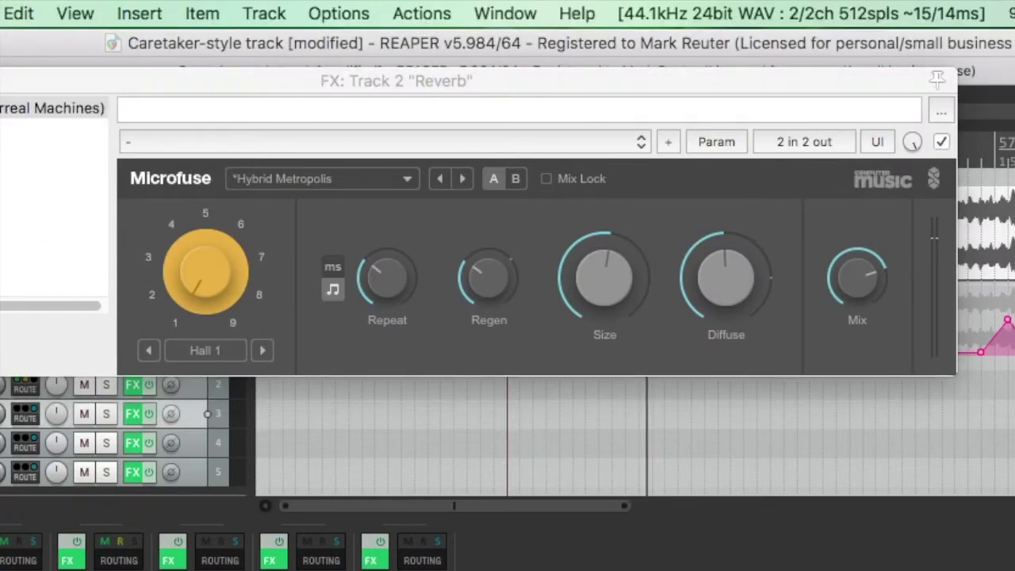
{"action": "mouse_move", "coordinate": [578, 333]}
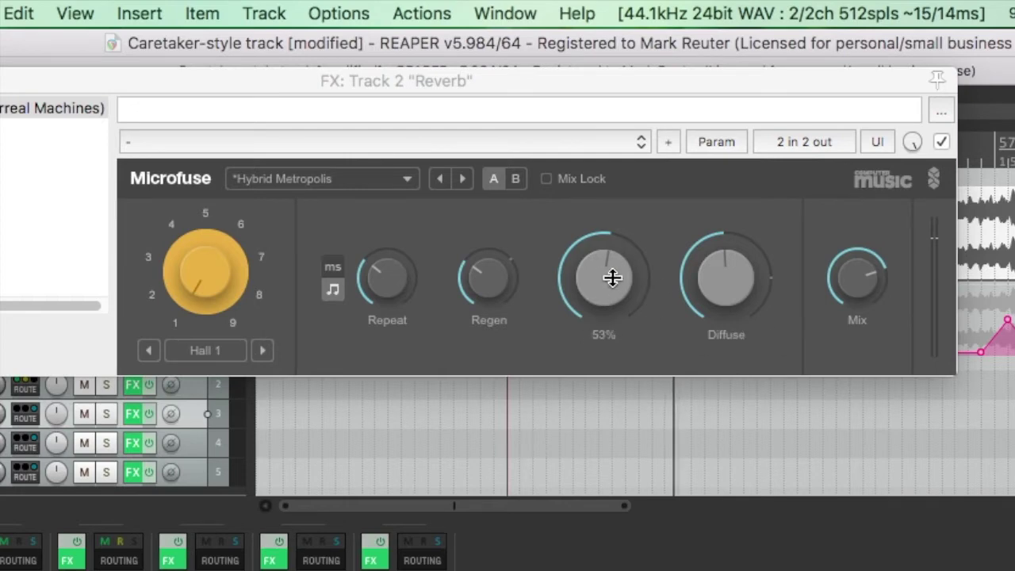
{"action": "left_click", "coordinate": [611, 277]}
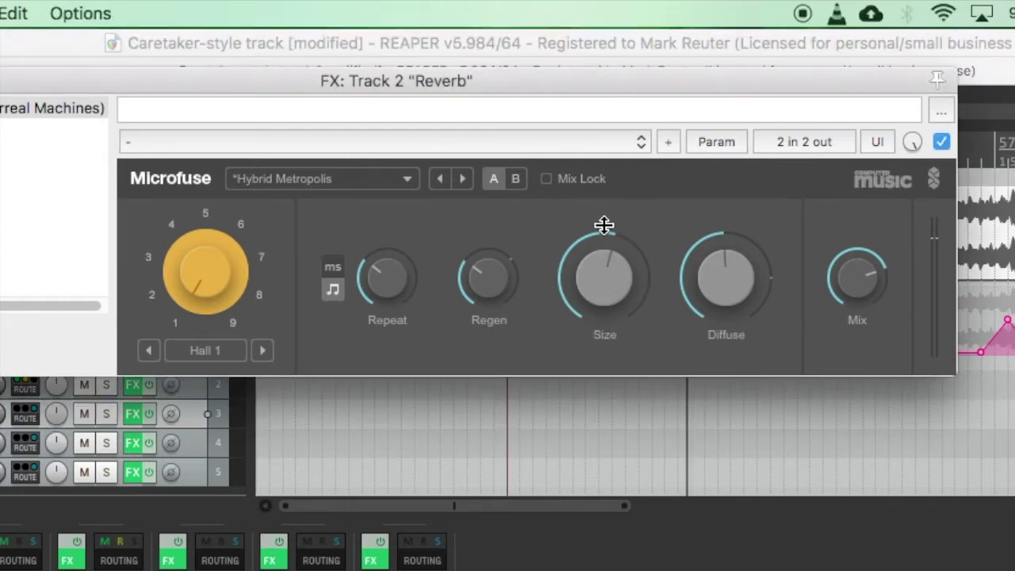
{"action": "mouse_move", "coordinate": [726, 298]}
{"action": "mouse_move", "coordinate": [884, 310]}
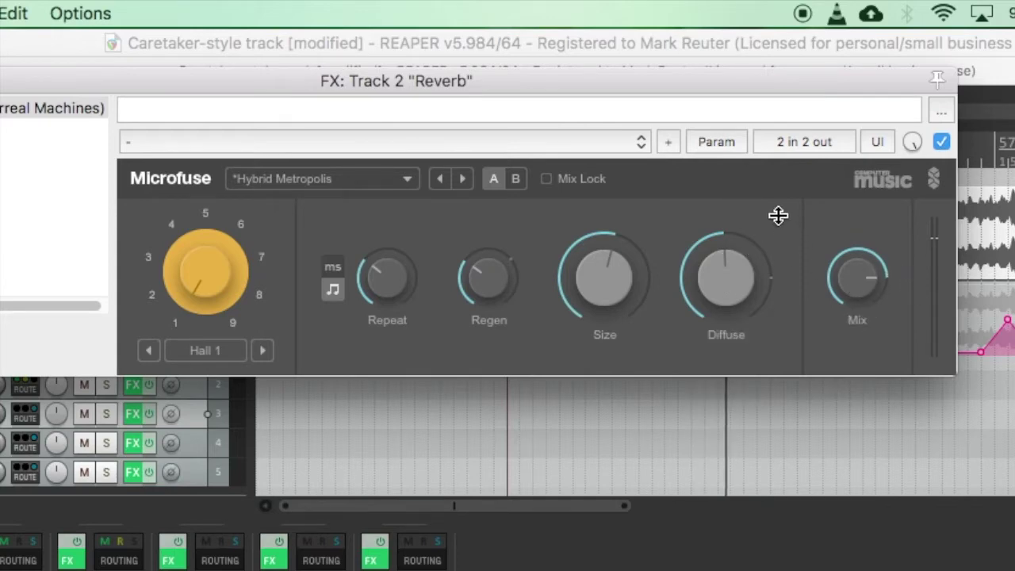
{"action": "key", "text": "Escape"}
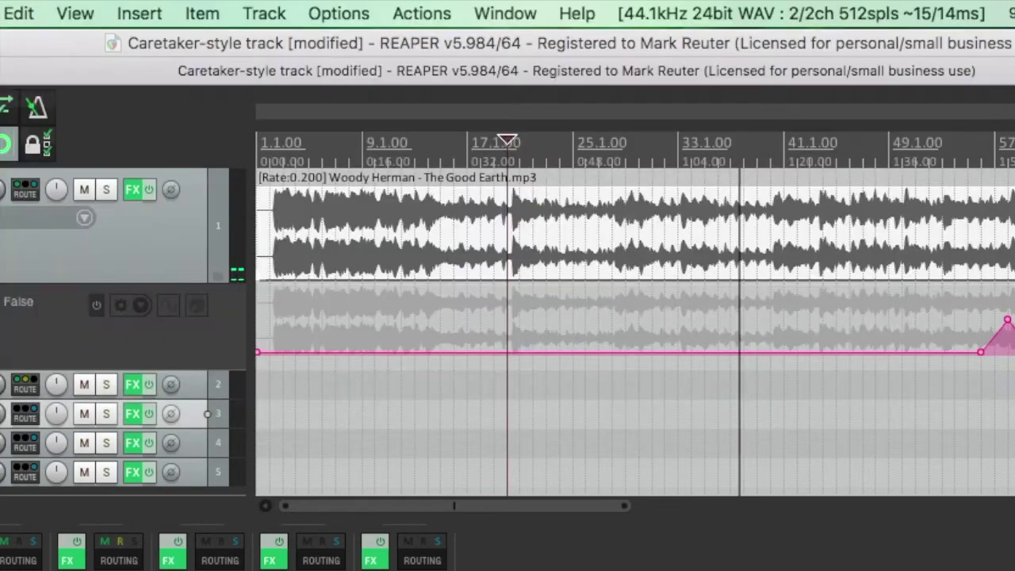
- Unmute the Woody track's send to Reverb and lower its send level to -inf
{"action": "left_click", "coordinate": [12, 547]}
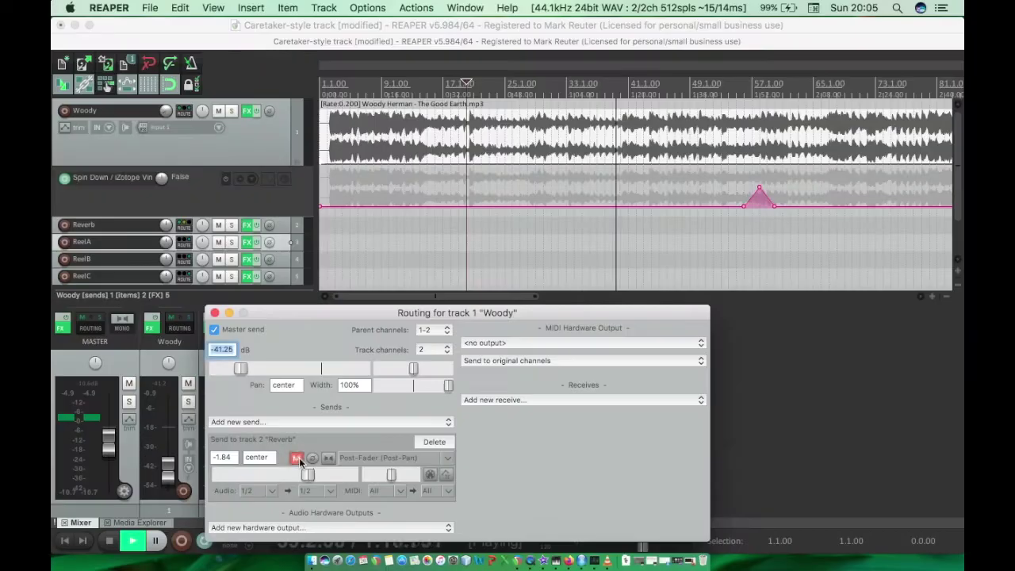
{"action": "left_click", "coordinate": [297, 458]}
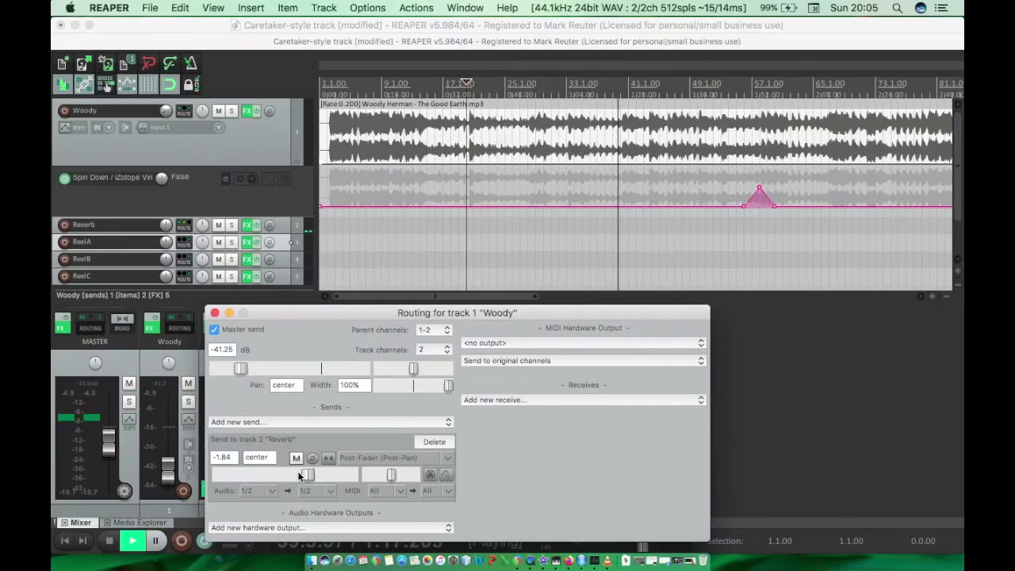
{"action": "left_click_drag", "start_coordinate": [308, 474], "coordinate": [220, 474]}
- Reset the Woody track volume to 0 dB and raise its Reverb send level to about +0.04 dB
{"action": "left_click_drag", "start_coordinate": [279, 315], "coordinate": [313, 177]}
{"action": "double_click", "coordinate": [165, 469]}
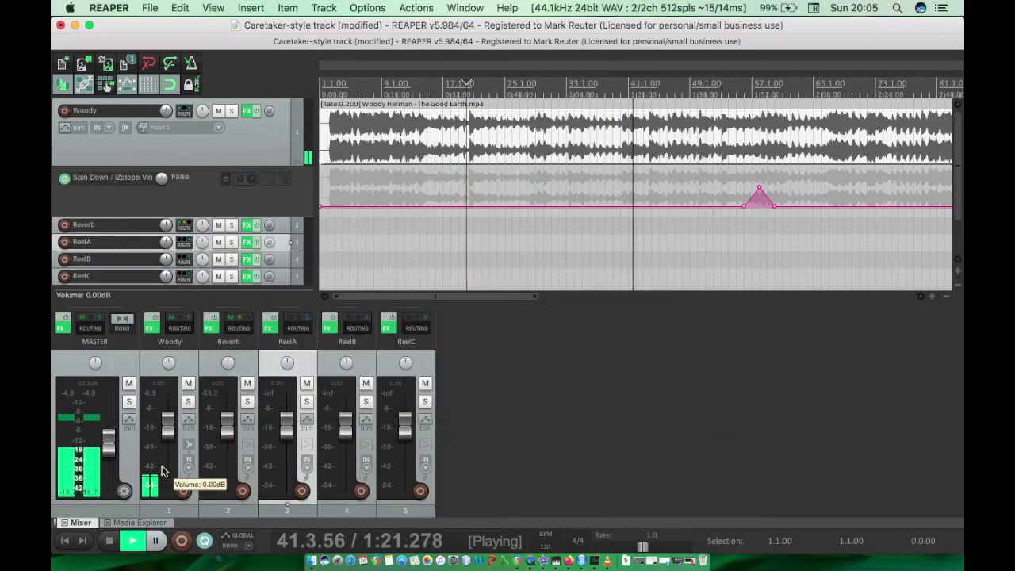
{"action": "left_click", "coordinate": [180, 323]}
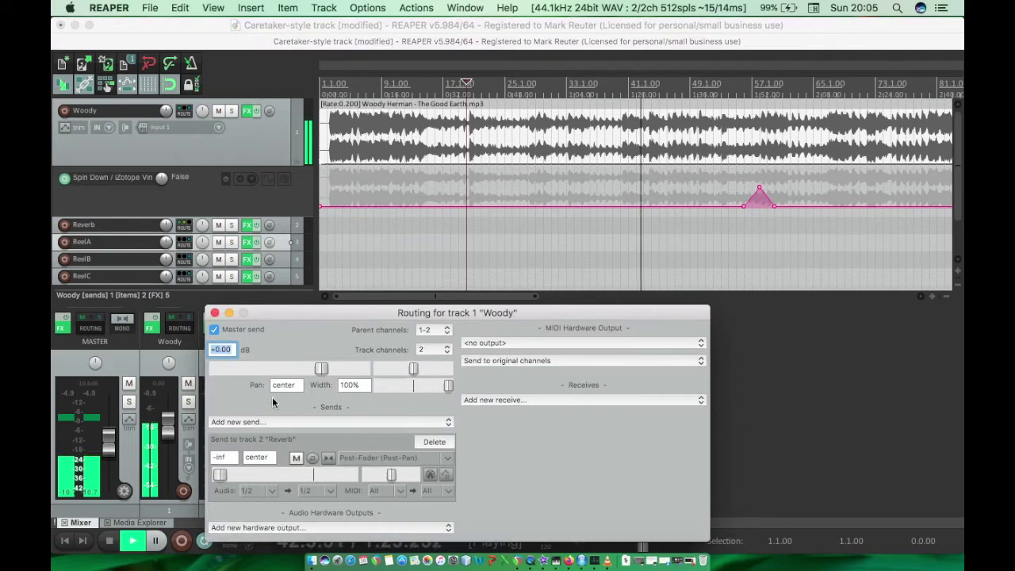
{"action": "left_click_drag", "start_coordinate": [221, 476], "coordinate": [311, 476]}
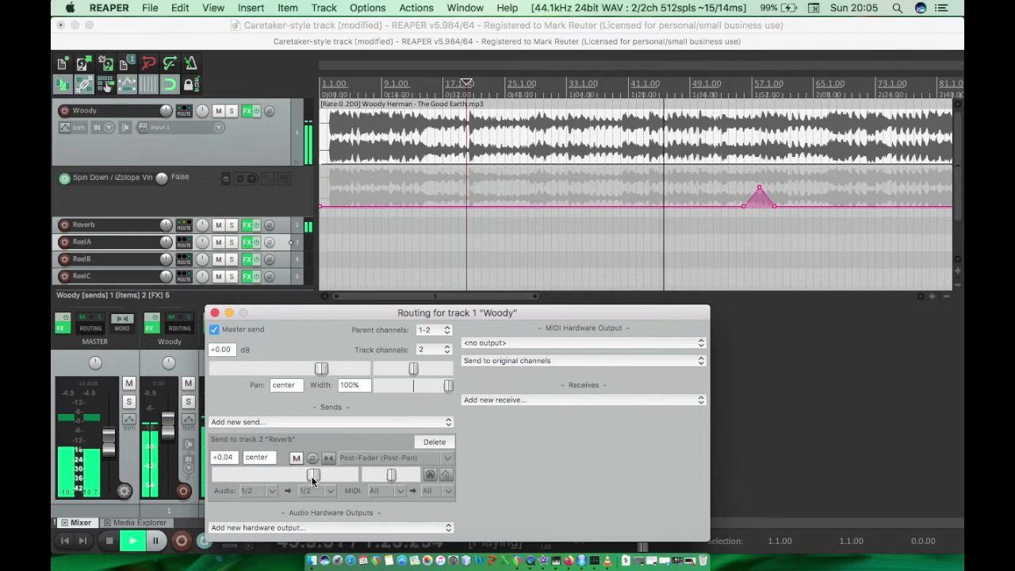
- Pull the Woody track's fader well down to hear its effect on the reverb, and reset it to 0 dB
{"action": "left_click_drag", "start_coordinate": [280, 314], "coordinate": [290, 255]}
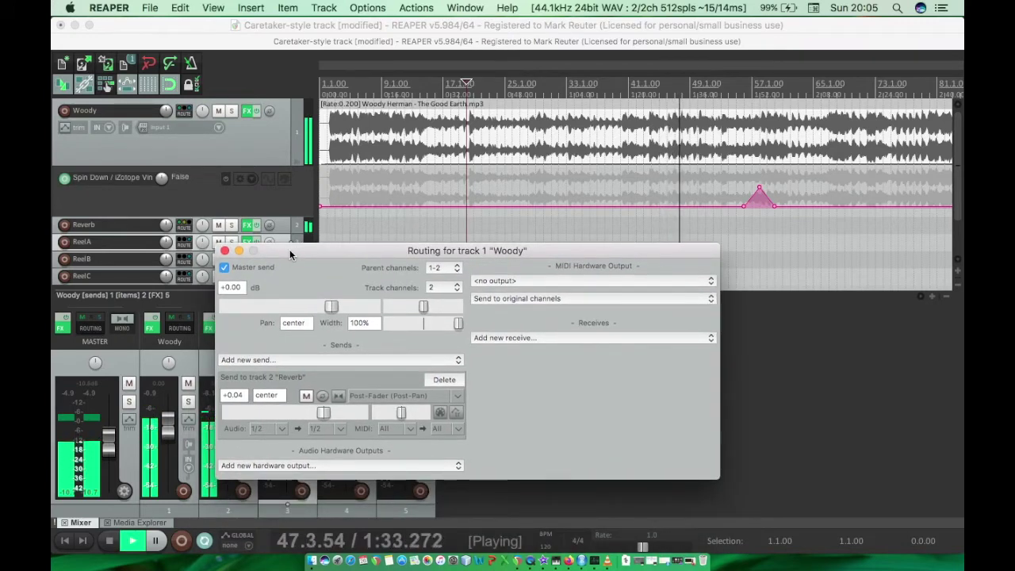
{"action": "left_click_drag", "start_coordinate": [168, 430], "coordinate": [174, 462]}
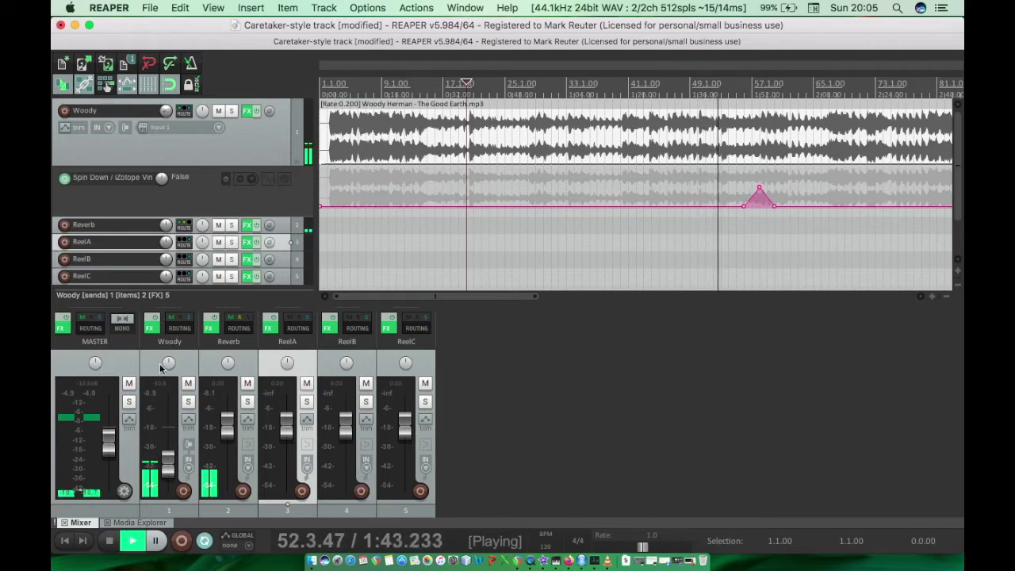
{"action": "double_click", "coordinate": [167, 458]}
- Disable the Woody track's master send and reset its Reverb send level to 0 dB after trying it at -inf
{"action": "left_click", "coordinate": [179, 327]}
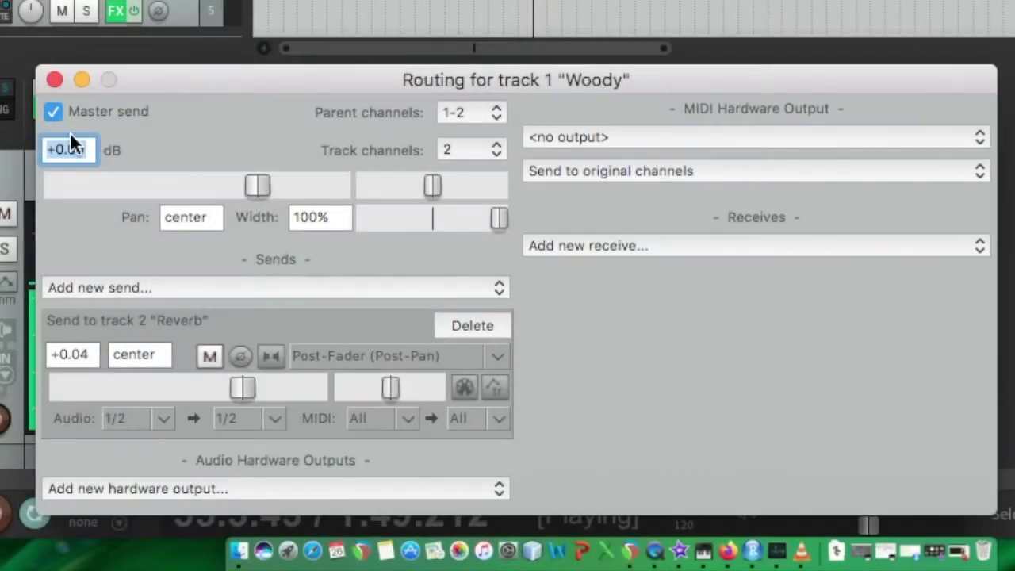
{"action": "left_click", "coordinate": [54, 79]}
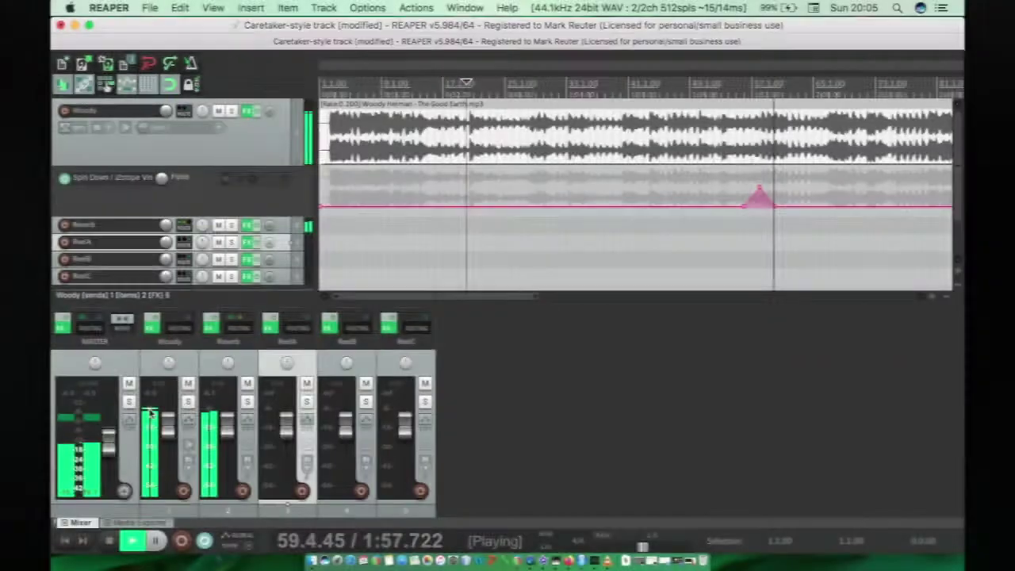
{"action": "left_click", "coordinate": [180, 327]}
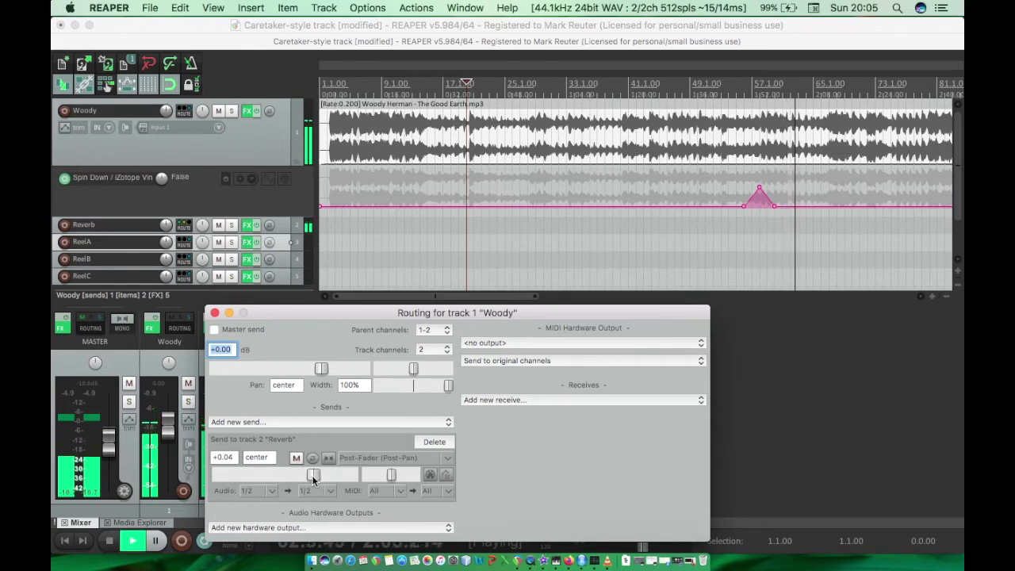
{"action": "left_click_drag", "start_coordinate": [314, 475], "coordinate": [218, 475]}
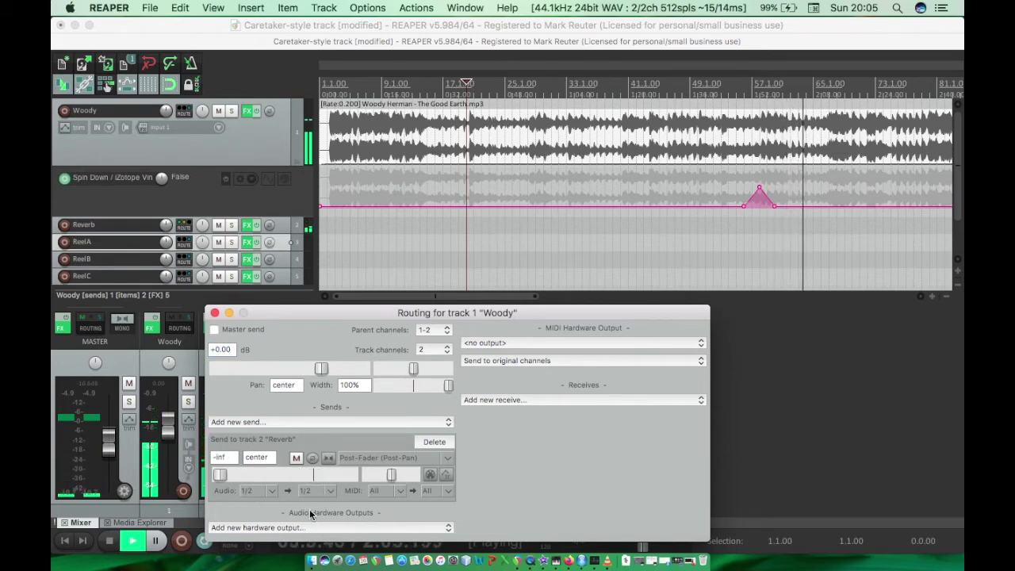
{"action": "double_click", "coordinate": [219, 475]}
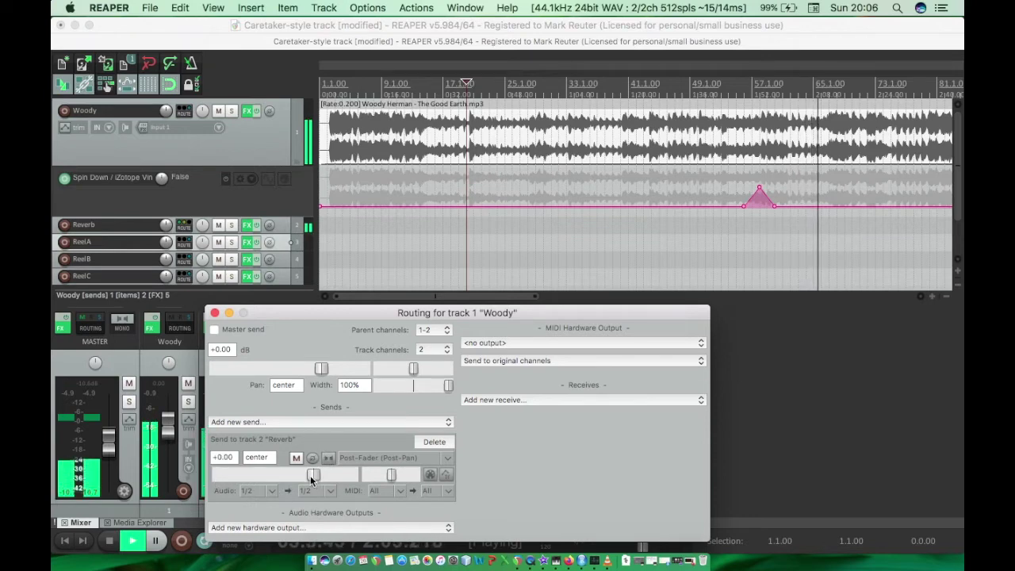
{"action": "left_click", "coordinate": [297, 461]}
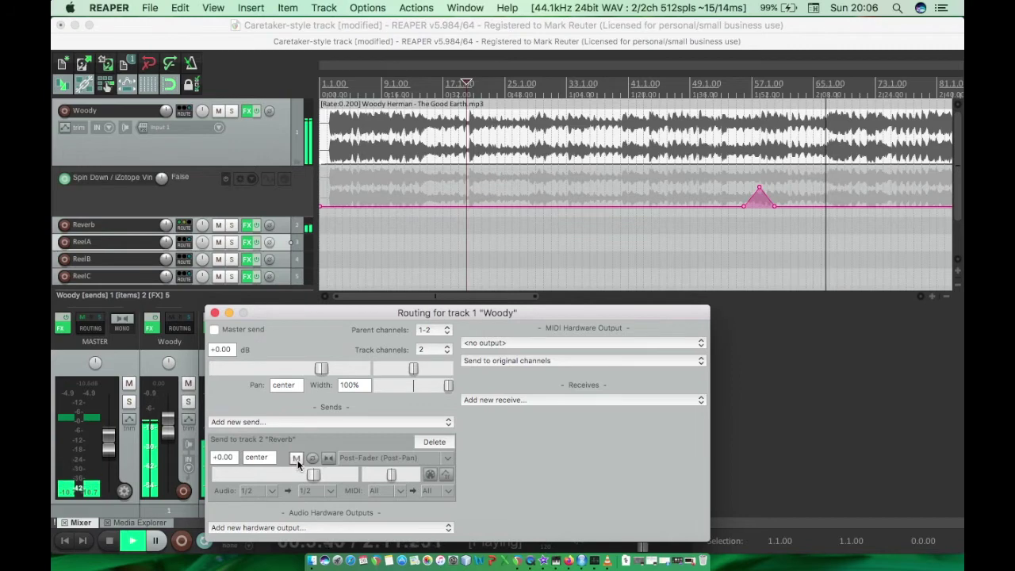
{"action": "left_click", "coordinate": [214, 314]}
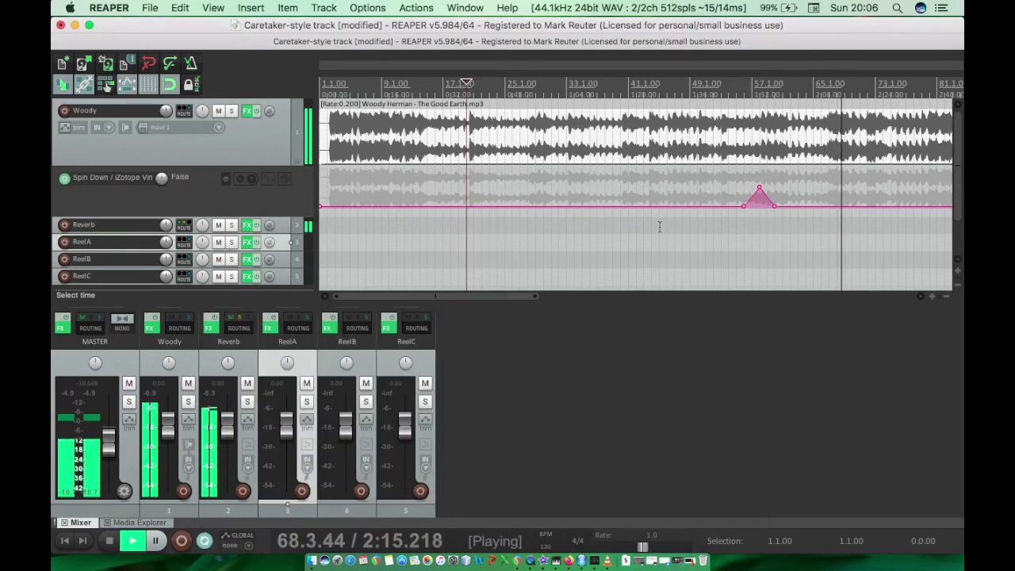
- Restart playback from 55.1.00, just before the peak in the Spin Down envelope
{"action": "key", "text": "space"}
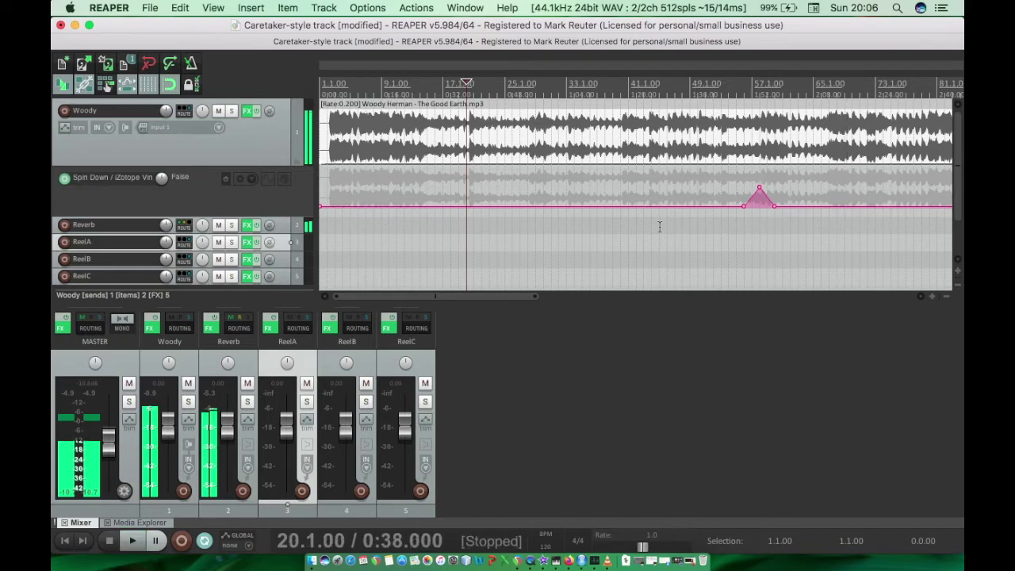
{"action": "left_click", "coordinate": [736, 231]}
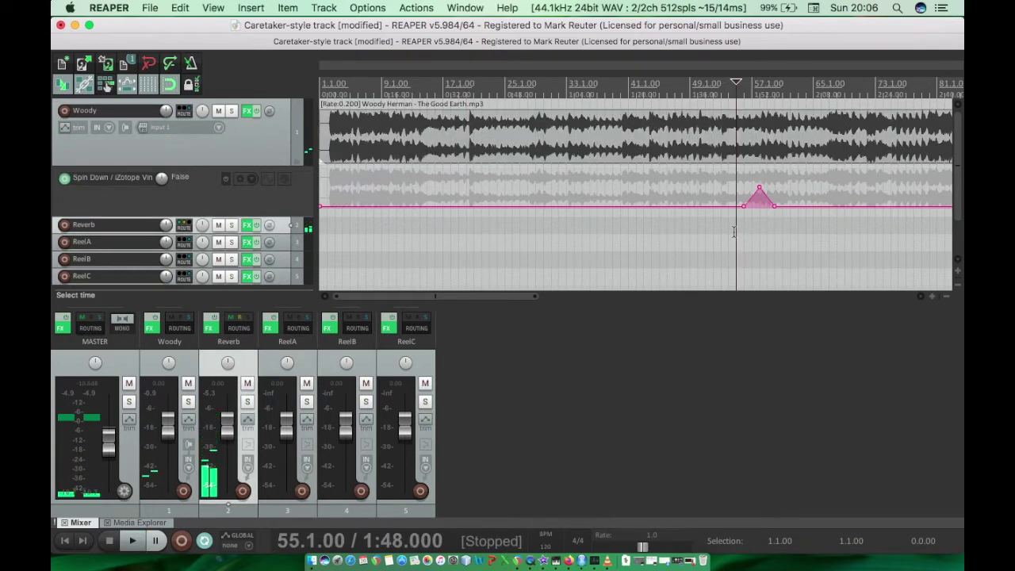
{"action": "key", "text": "space"}
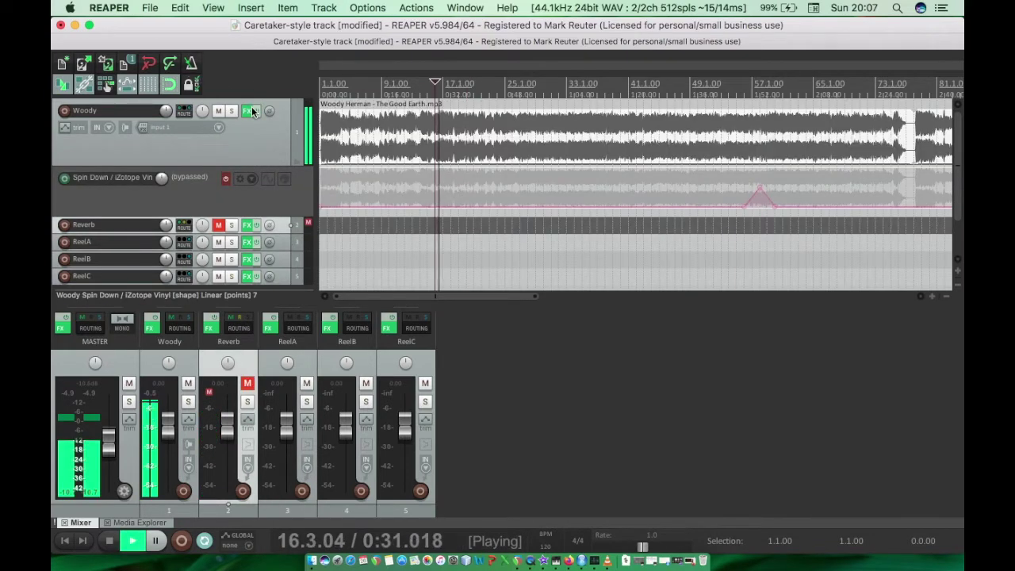
- Trigger Spin Down in the Woody track's Vinyl plugin during playback and close the effects window
{"action": "left_click", "coordinate": [248, 111]}
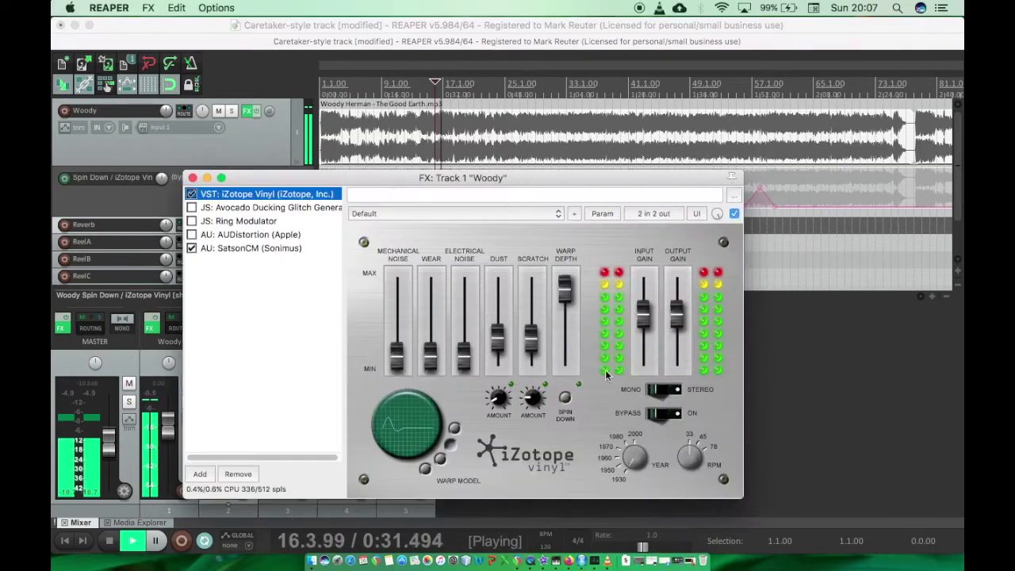
{"action": "left_click", "coordinate": [565, 399]}
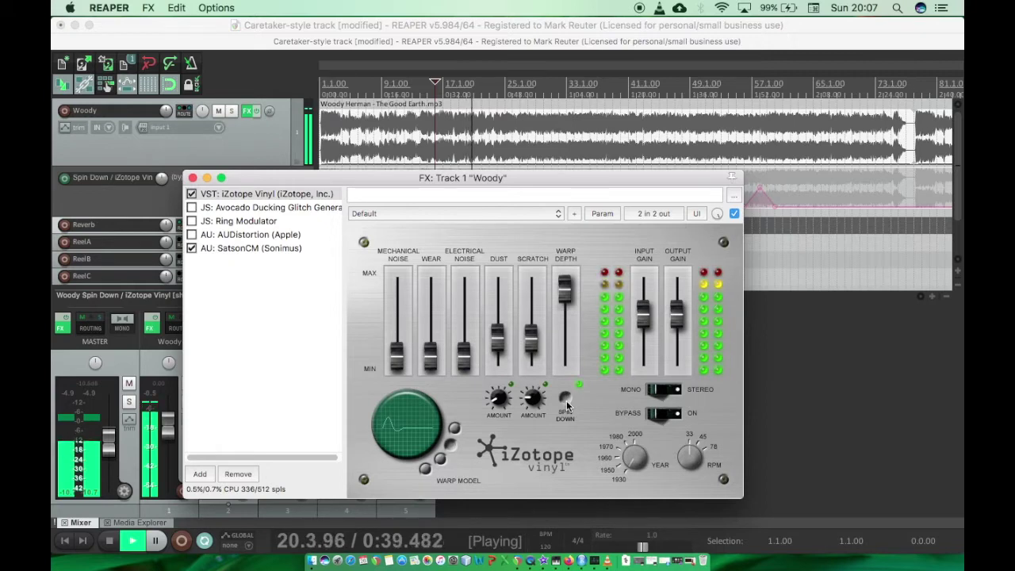
{"action": "left_click", "coordinate": [193, 178]}
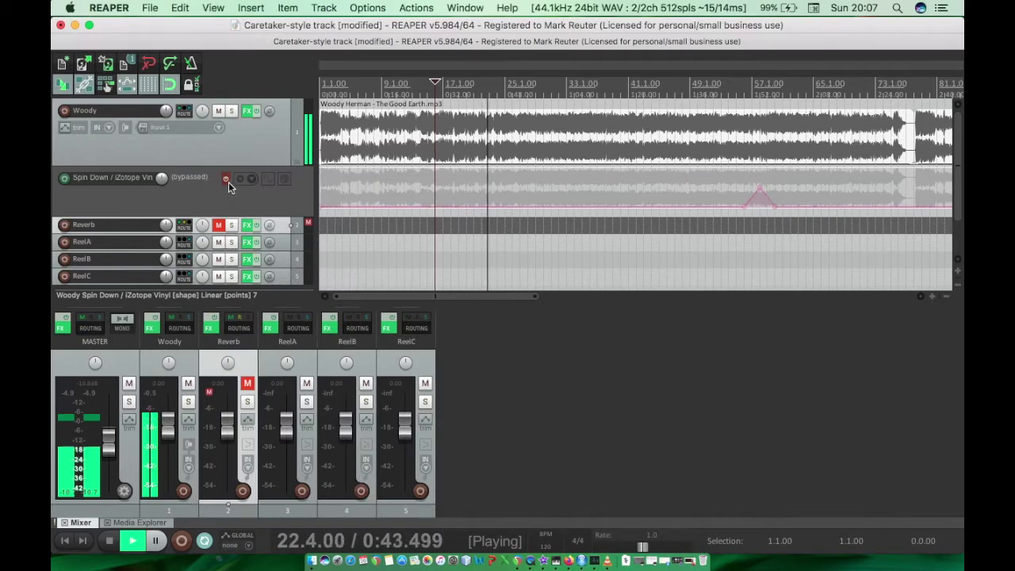
- Reactivate the bypassed Spin Down envelope, stop playback and place the edit cursor at 56.1.00, before the envelope's peak
{"action": "left_click", "coordinate": [228, 181]}
{"action": "key", "text": "space"}
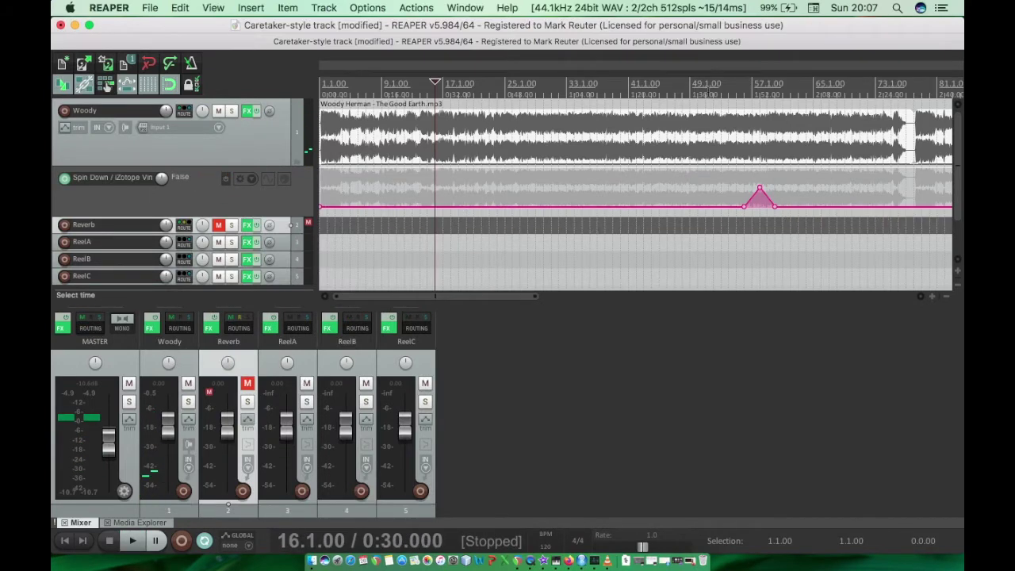
{"action": "left_click", "coordinate": [743, 92]}
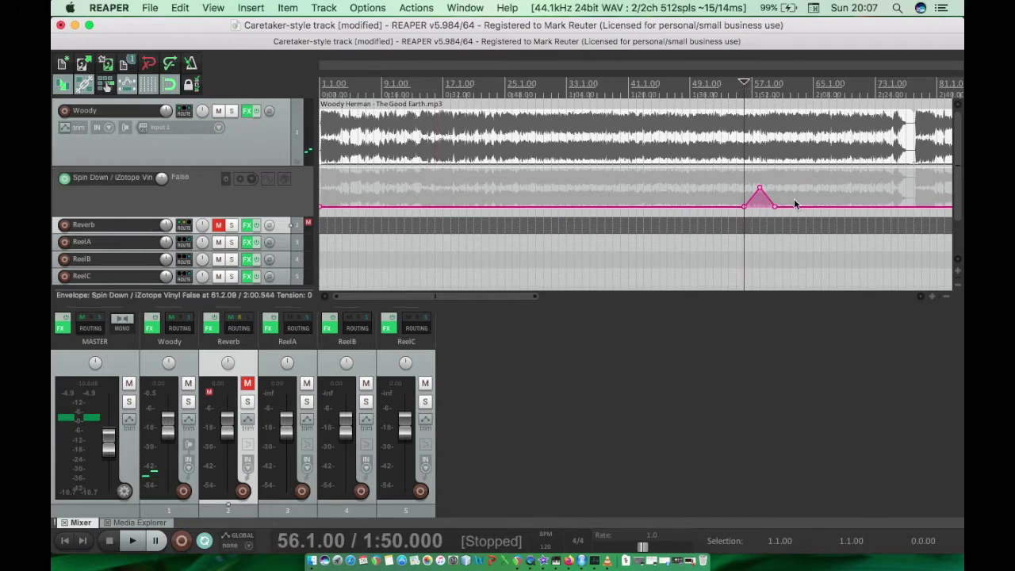
- Raise the peak point of the Spin Down envelope and audition the passage from 56.1.00
{"action": "mouse_move", "coordinate": [758, 184]}
{"action": "left_click_drag", "start_coordinate": [758, 184], "coordinate": [758, 171]}
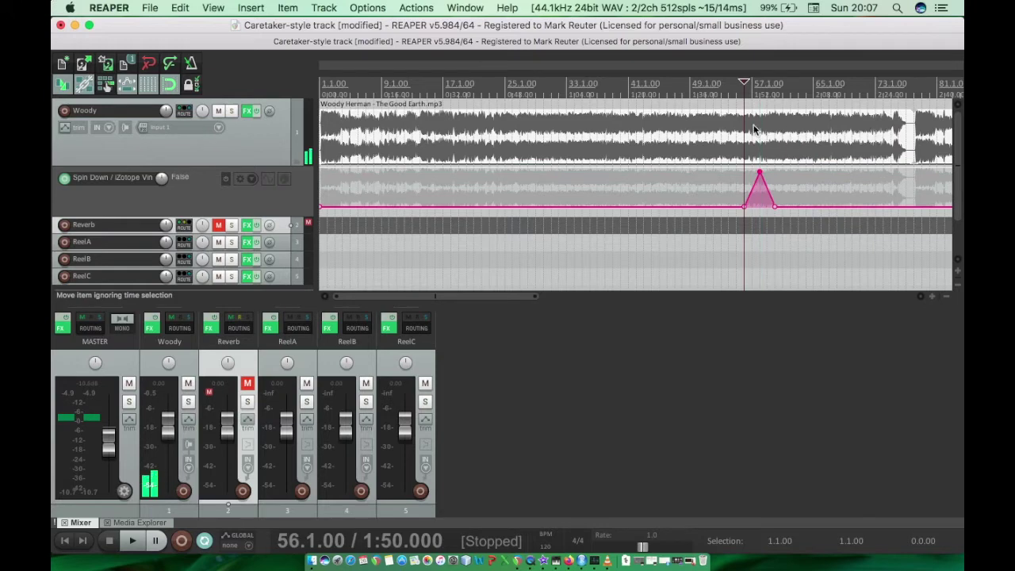
{"action": "key", "text": "space"}
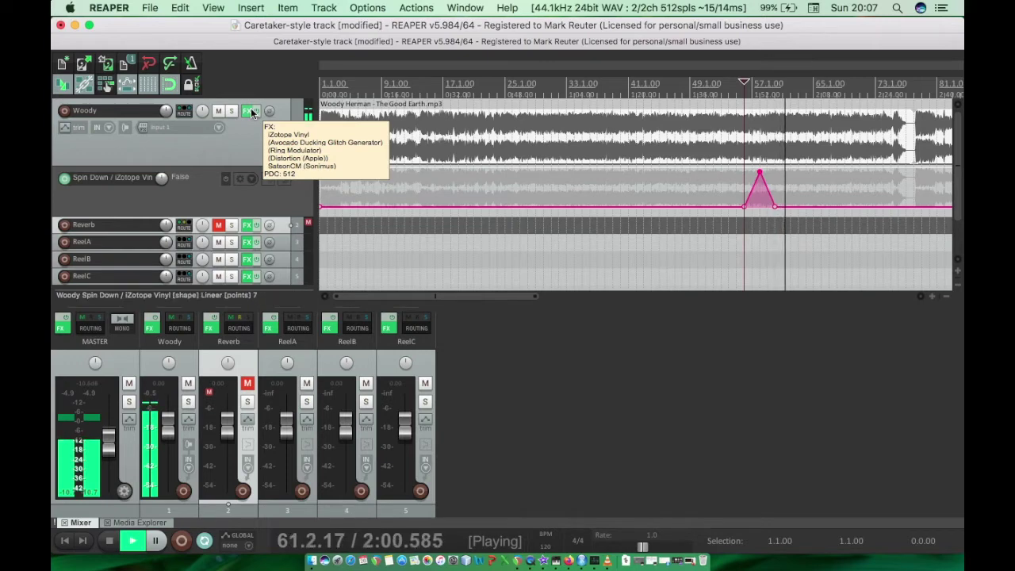
{"action": "key", "text": "space"}
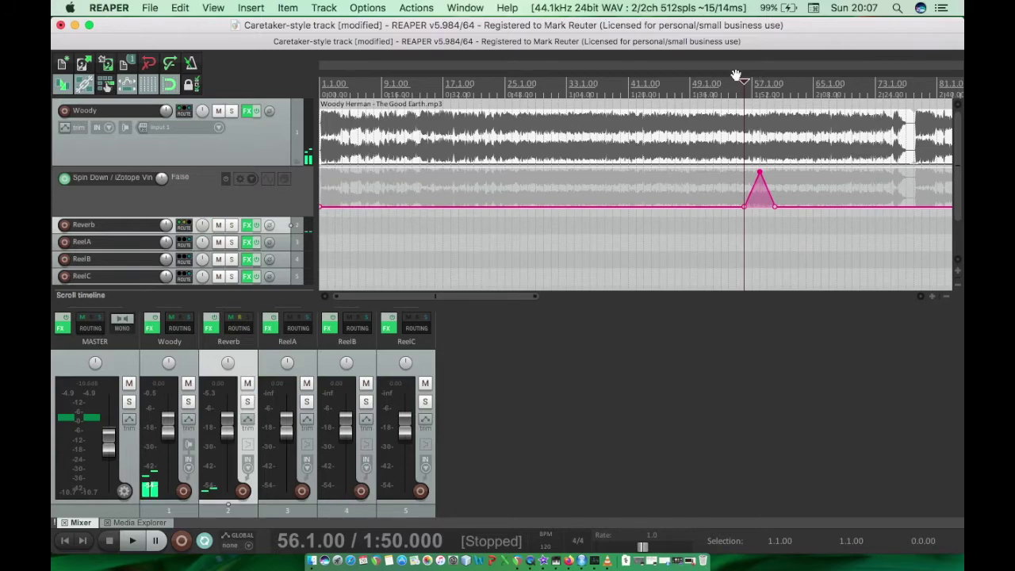
- Set the playback rate of the item on the Woody track to 0.2 and audition the slowed audio
{"action": "right_click", "coordinate": [411, 159]}
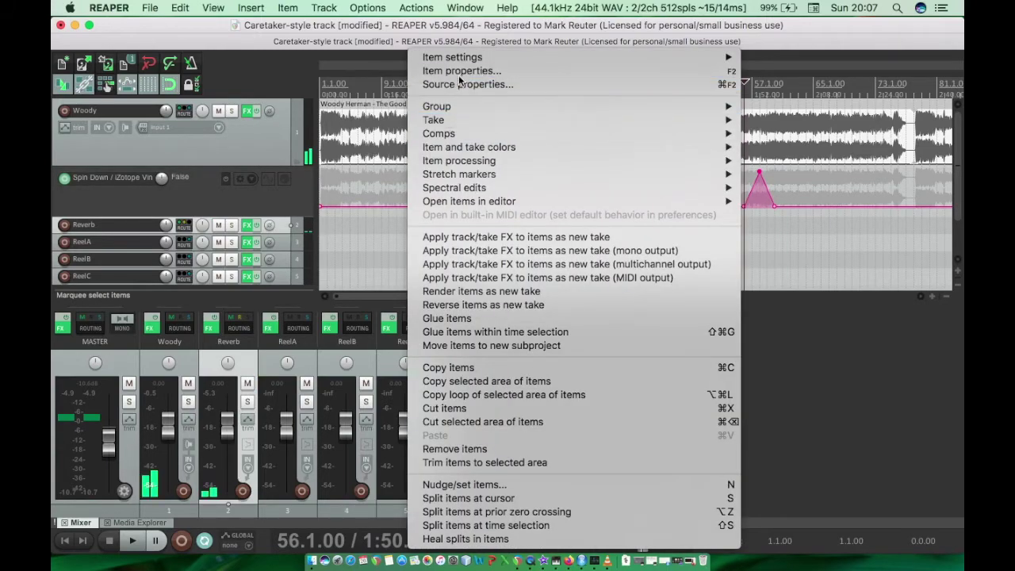
{"action": "left_click", "coordinate": [462, 71]}
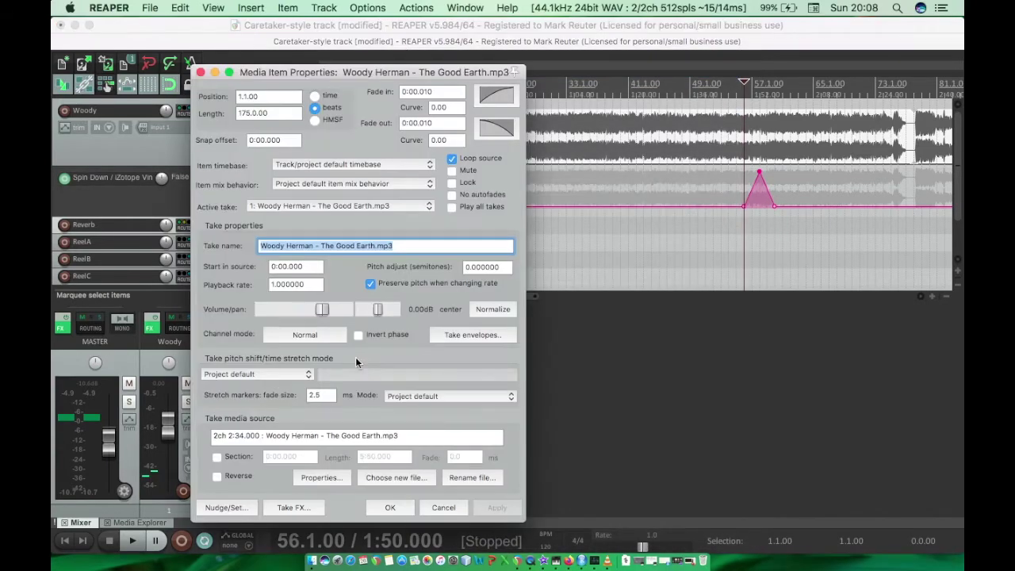
{"action": "double_click", "coordinate": [295, 284]}
{"action": "type", "text": "0.2"}
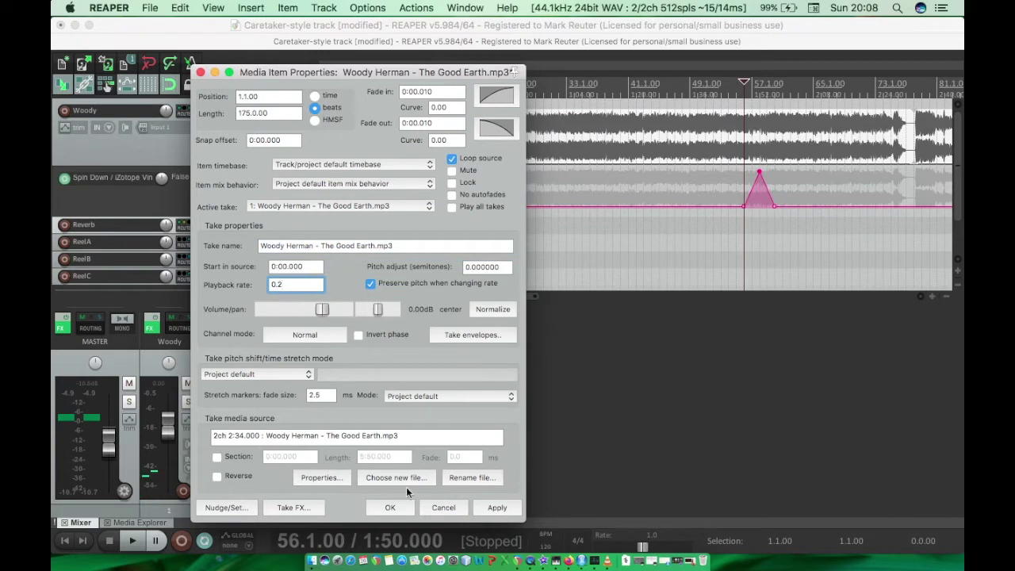
{"action": "left_click", "coordinate": [390, 508]}
{"action": "key", "text": "space"}
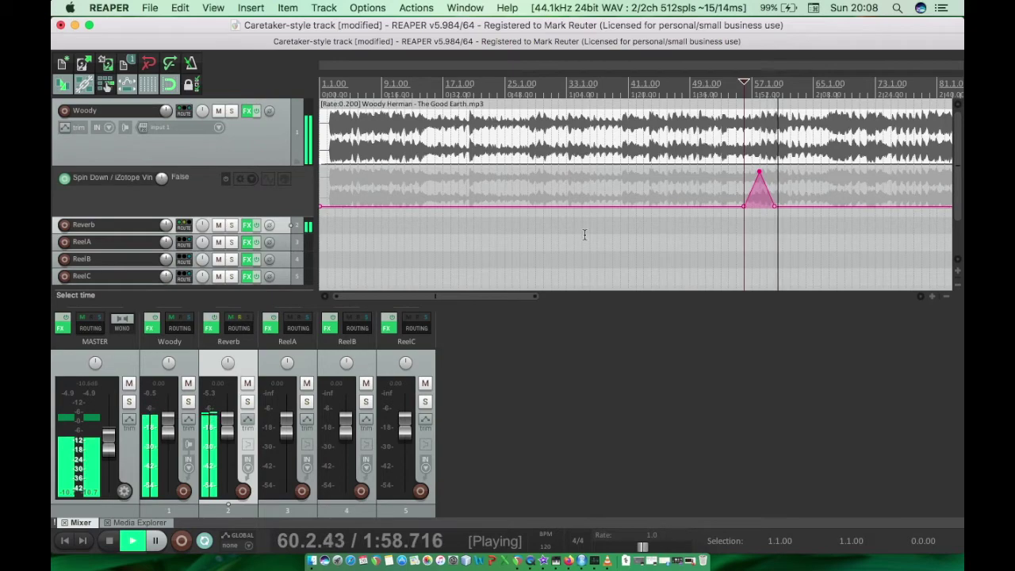
{"action": "key", "text": "space"}
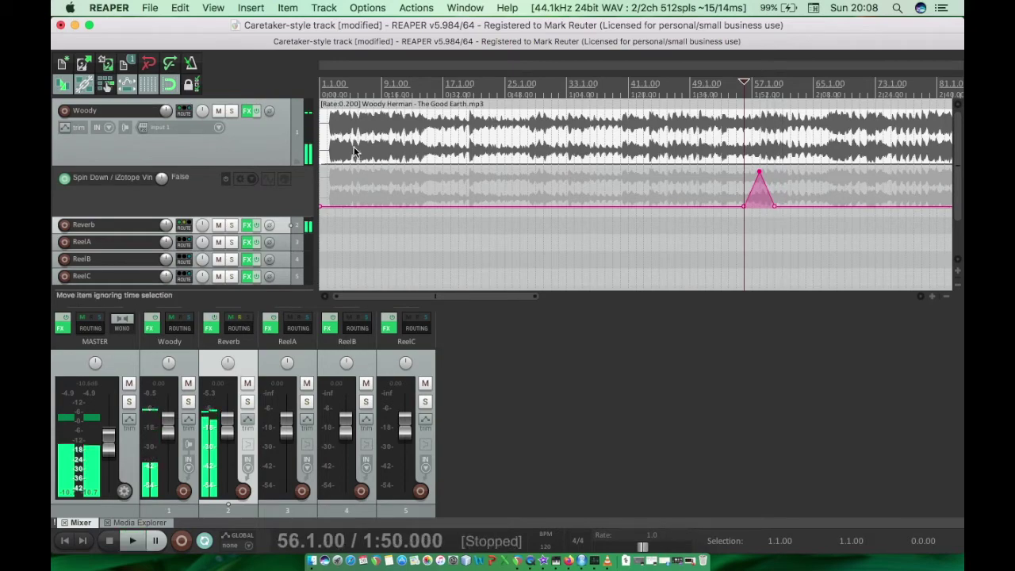
- Enable the Avocado Ducking Glitch Generator on the Woody track, close the effects window and audition the result
{"action": "key", "text": "super+Tab"}
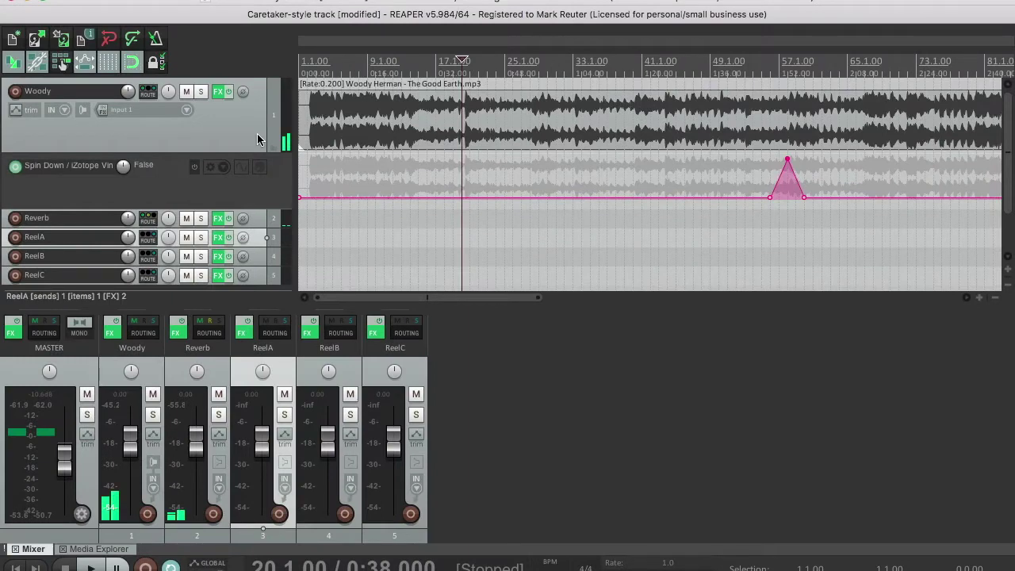
{"action": "left_click", "coordinate": [219, 93]}
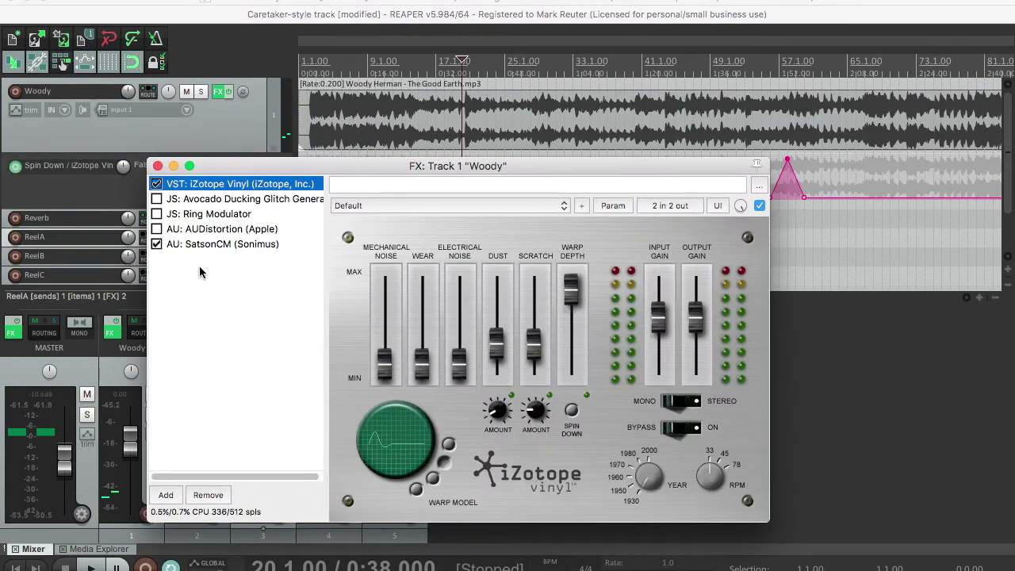
{"action": "left_click", "coordinate": [232, 201]}
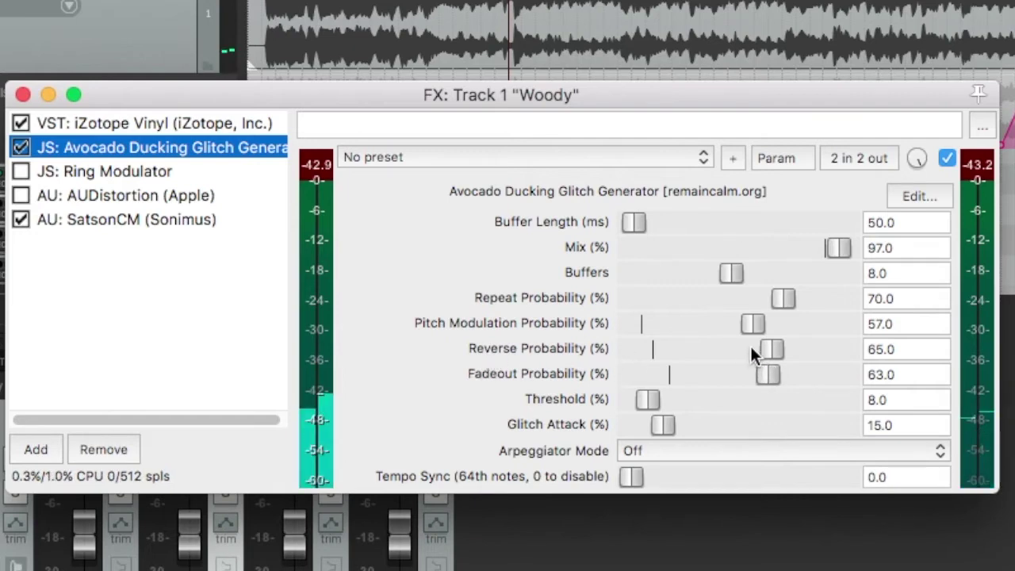
{"action": "left_click", "coordinate": [23, 95]}
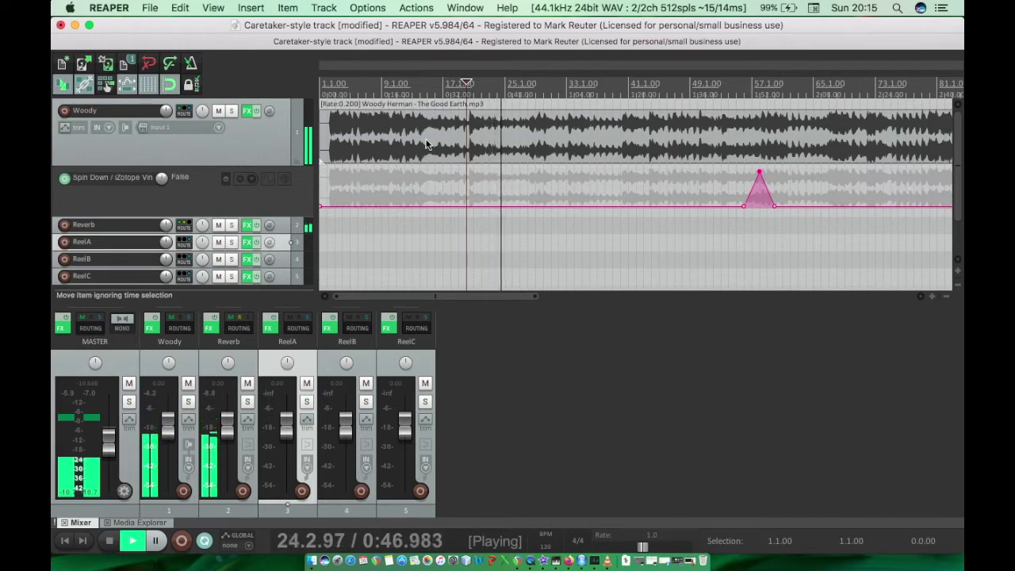
{"action": "key", "text": "space"}
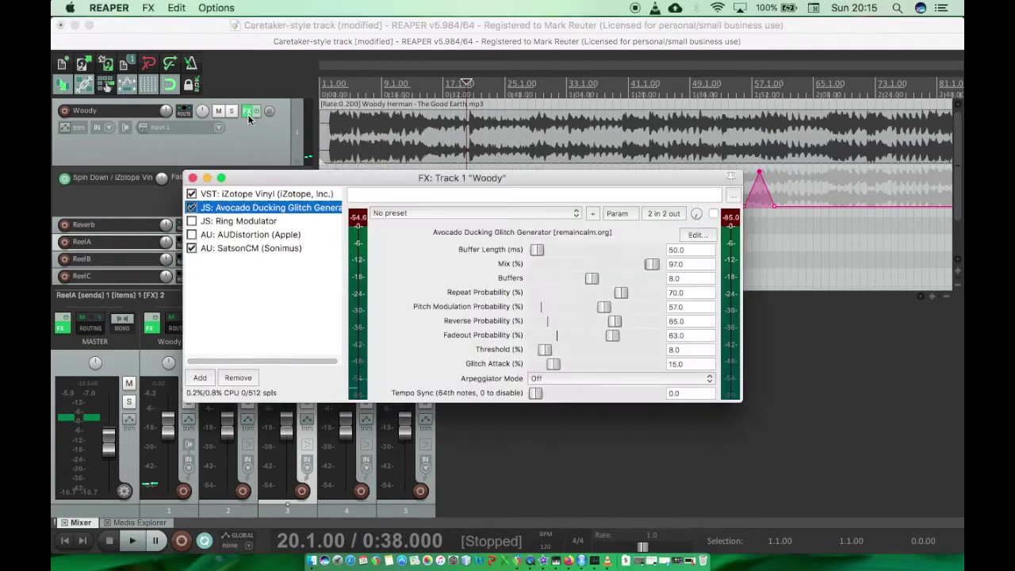
- Enable the Woody track's Ring Modulator with the glitch generator bypassed, comparing its mix at 0% and 100% and leaving it at 100%
{"action": "left_click", "coordinate": [248, 112]}
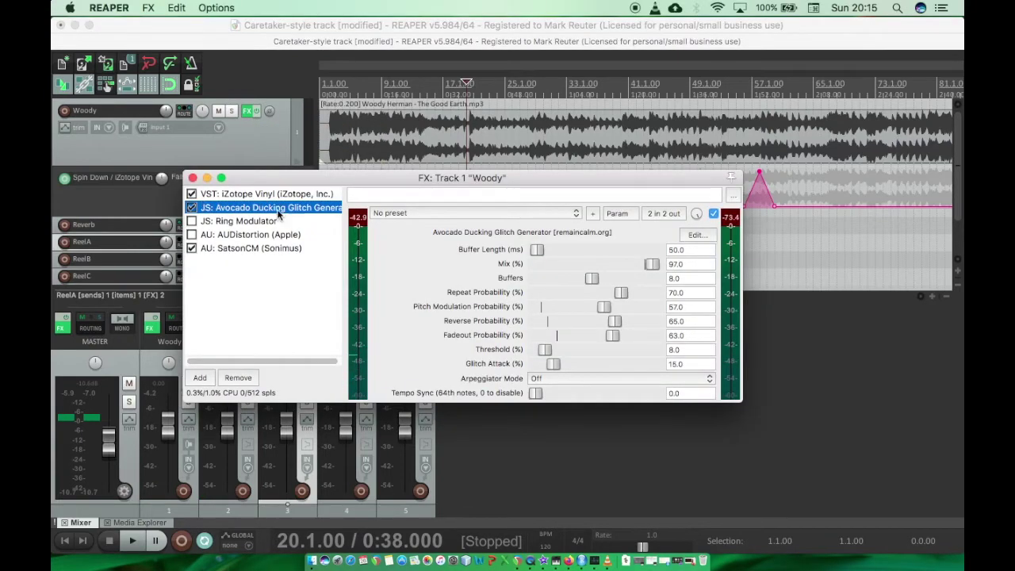
{"action": "left_click", "coordinate": [246, 222]}
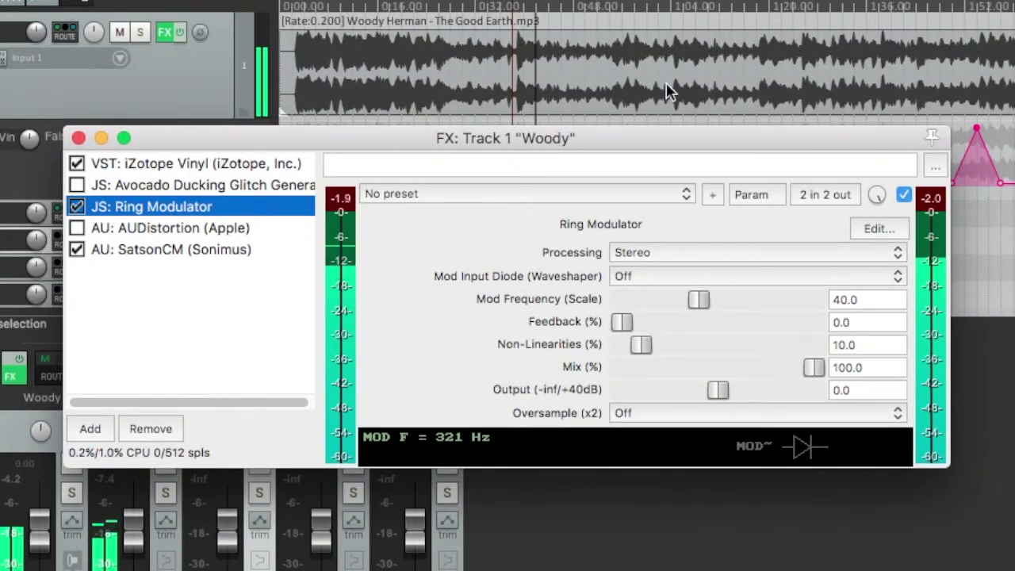
{"action": "left_click_drag", "start_coordinate": [815, 367], "coordinate": [555, 368]}
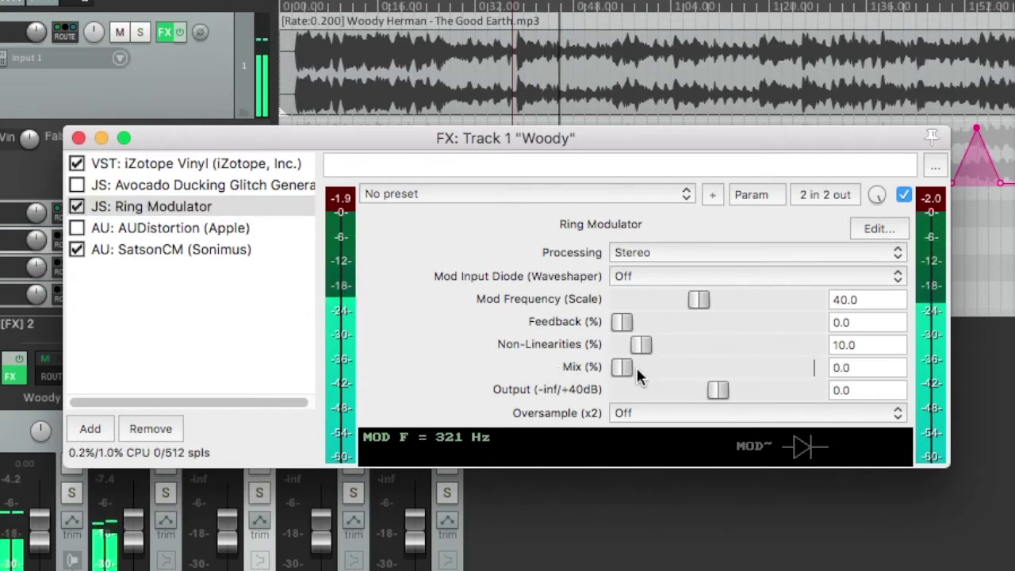
{"action": "left_click_drag", "start_coordinate": [621, 368], "coordinate": [864, 368]}
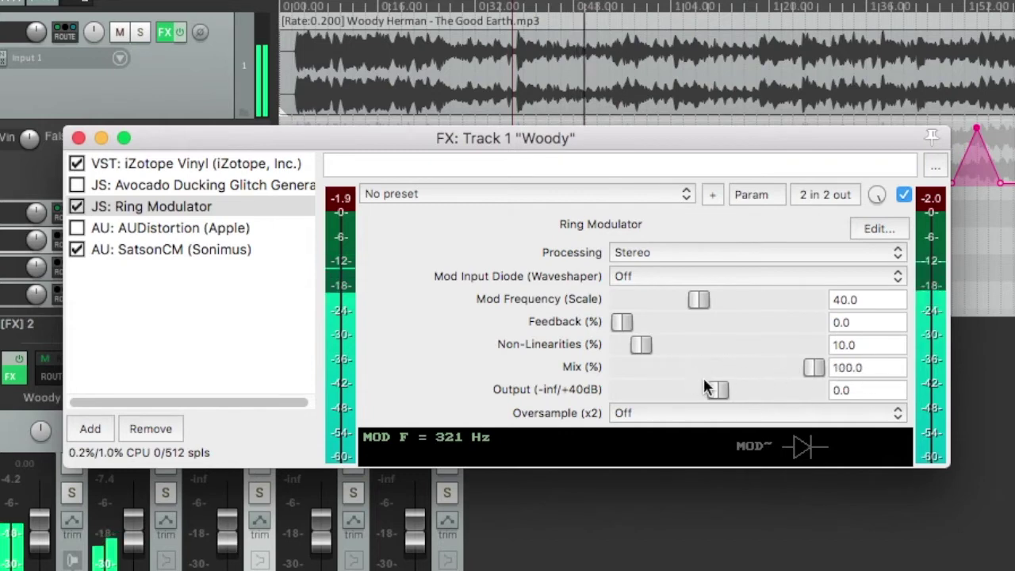
- Set the Ring Modulator's feedback to 37.05% and audition it with the Avocado Ducking Glitch Generator temporarily enabled
{"action": "left_click_drag", "start_coordinate": [630, 322], "coordinate": [698, 327]}
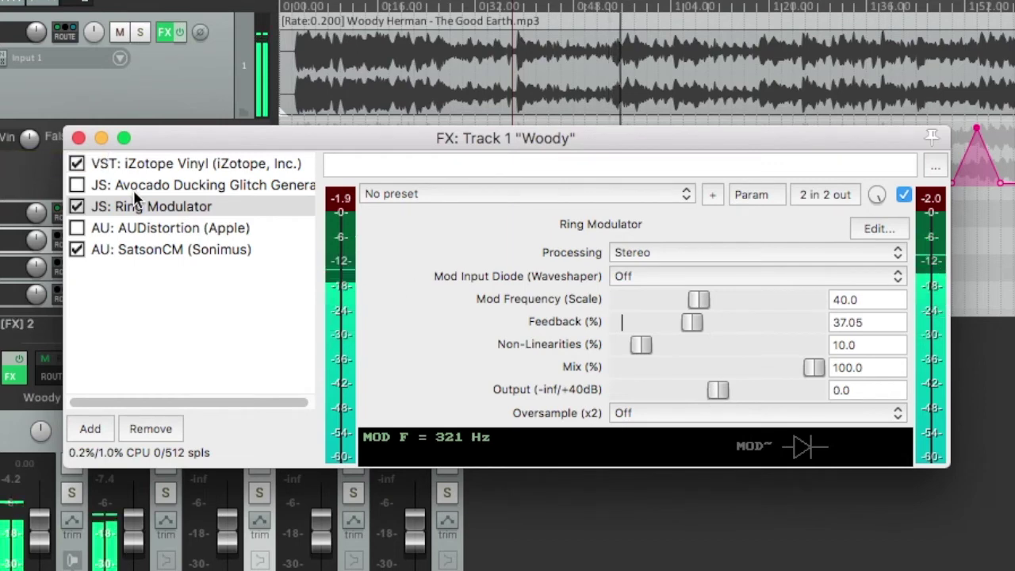
{"action": "left_click", "coordinate": [80, 189]}
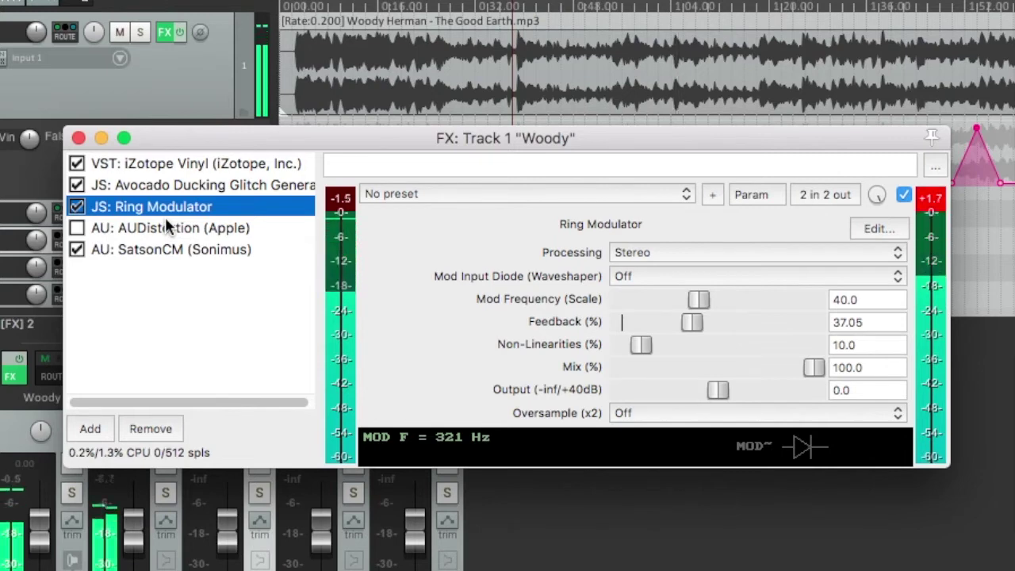
{"action": "left_click", "coordinate": [77, 185]}
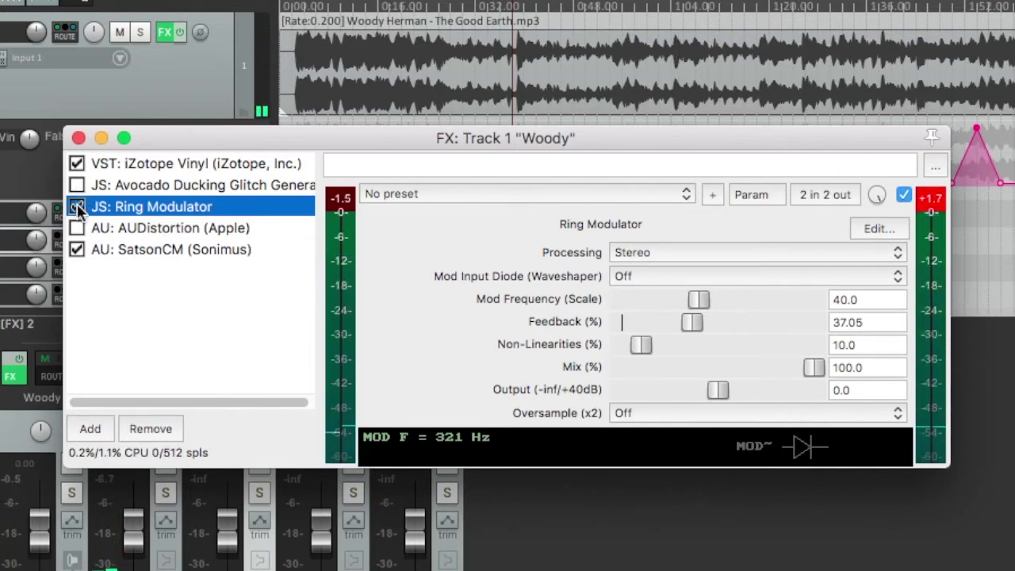
- Bypass the Ring Modulator, enable AUDistortion on the Woody track and start playback with its settings in view
{"action": "left_click", "coordinate": [145, 228]}
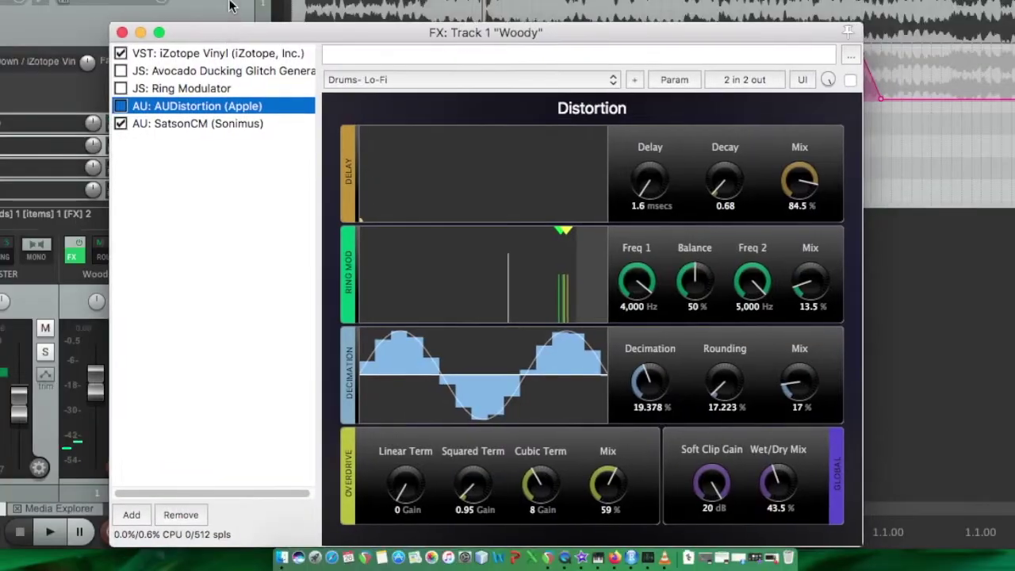
{"action": "left_click_drag", "start_coordinate": [228, 7], "coordinate": [244, 0]}
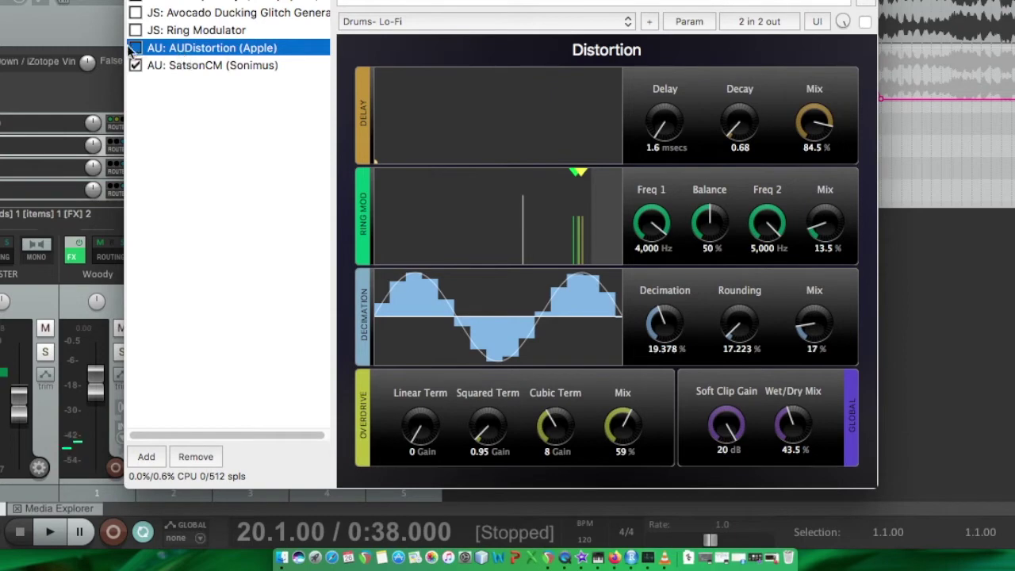
{"action": "left_click_drag", "start_coordinate": [332, 2], "coordinate": [385, 60]}
{"action": "key", "text": "space"}
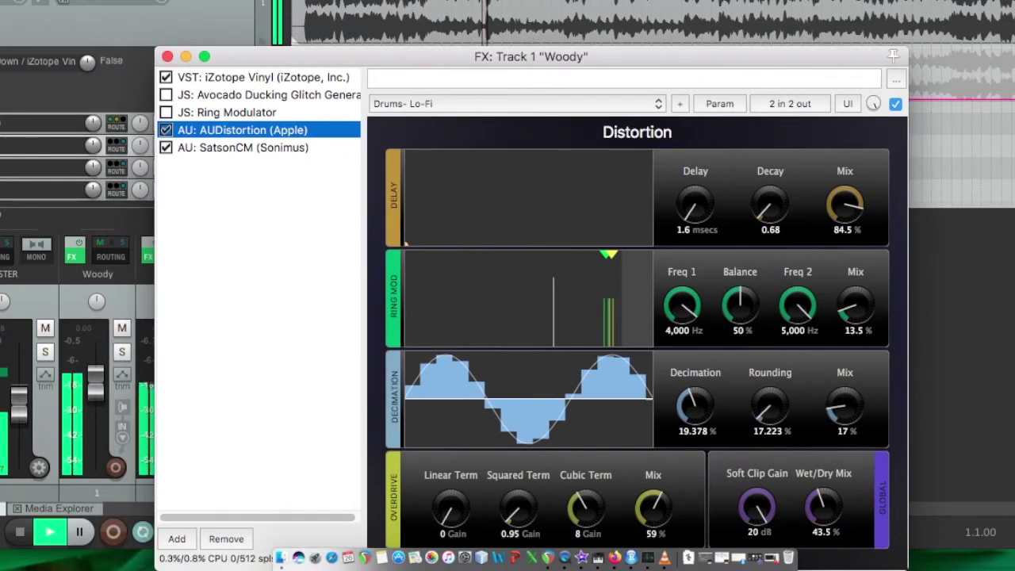
- Try AUDistortion with wet/dry mix at 90%, overdrive mix at 100%, decimation mix at 73.5% and decimation at 29.022%
{"action": "left_click", "coordinate": [831, 516]}
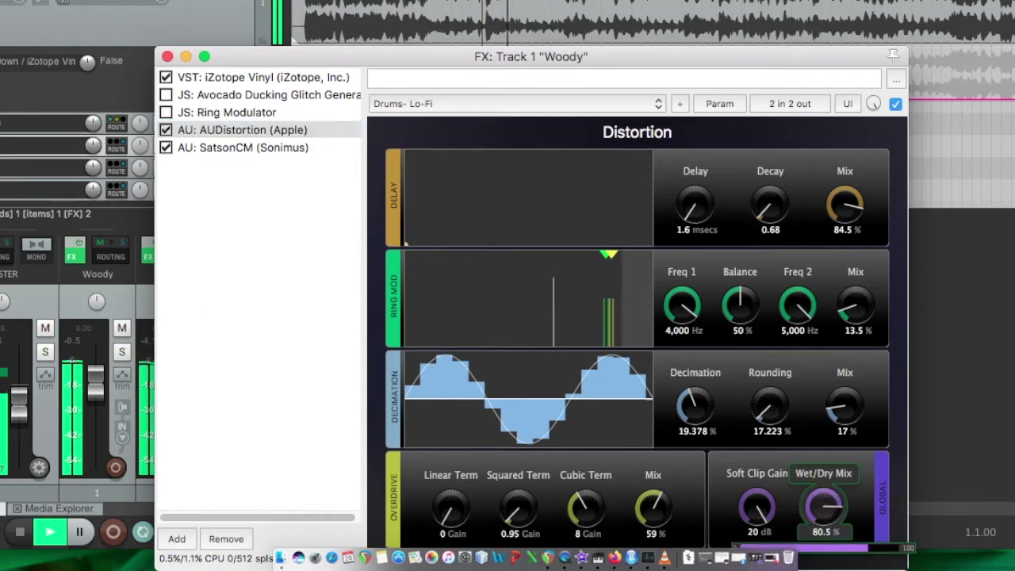
{"action": "left_click_drag", "start_coordinate": [654, 509], "coordinate": [653, 467]}
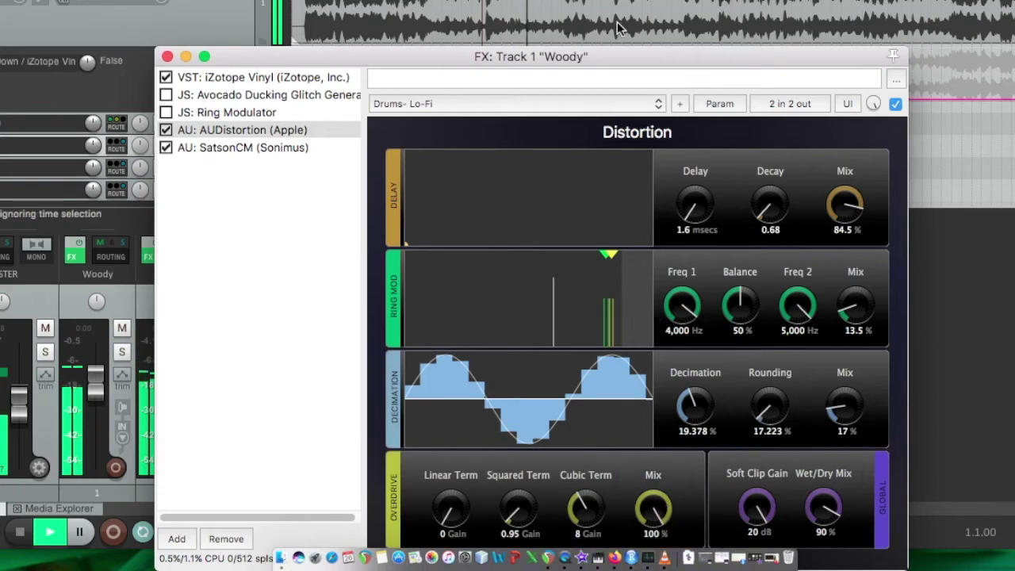
{"action": "left_click_drag", "start_coordinate": [596, 65], "coordinate": [589, 27]}
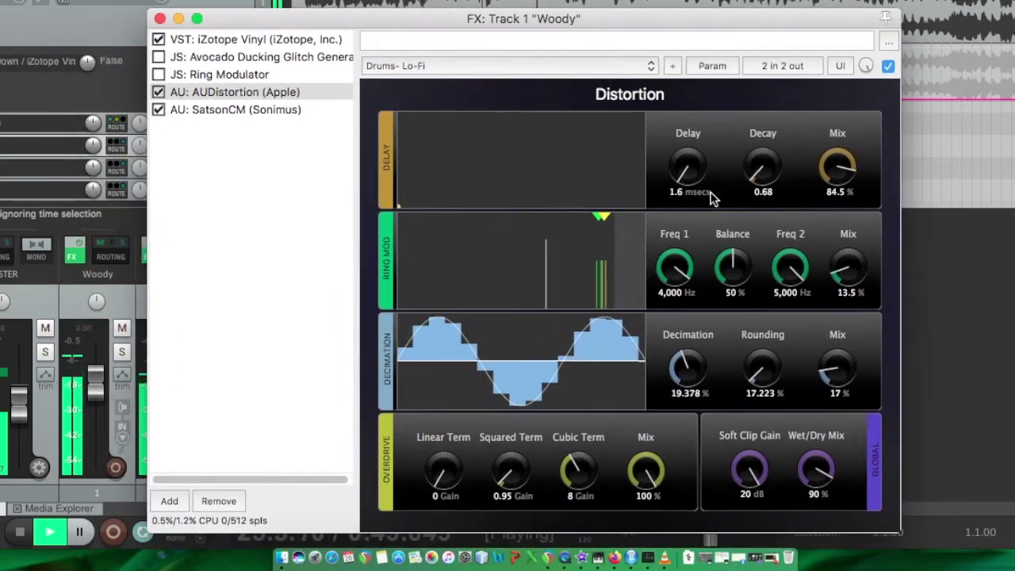
{"action": "left_click_drag", "start_coordinate": [837, 349], "coordinate": [838, 317]}
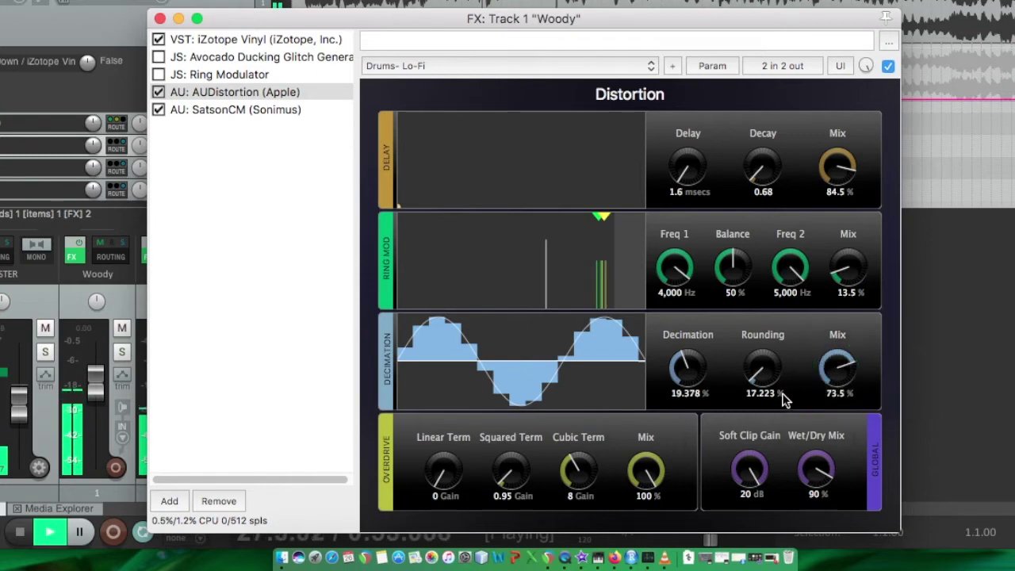
{"action": "left_click_drag", "start_coordinate": [682, 373], "coordinate": [682, 365]}
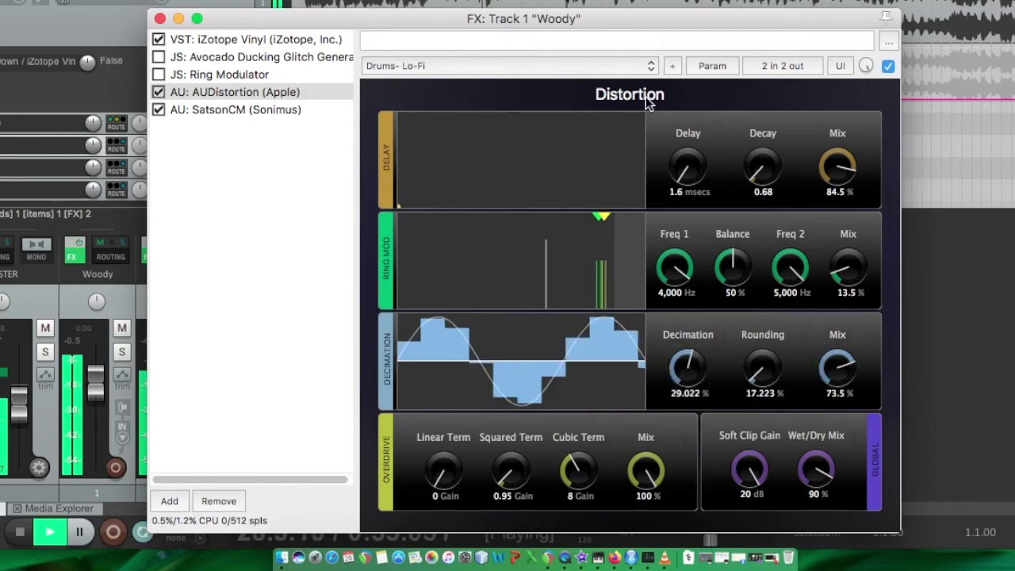
{"action": "left_click_drag", "start_coordinate": [441, 25], "coordinate": [485, 10]}
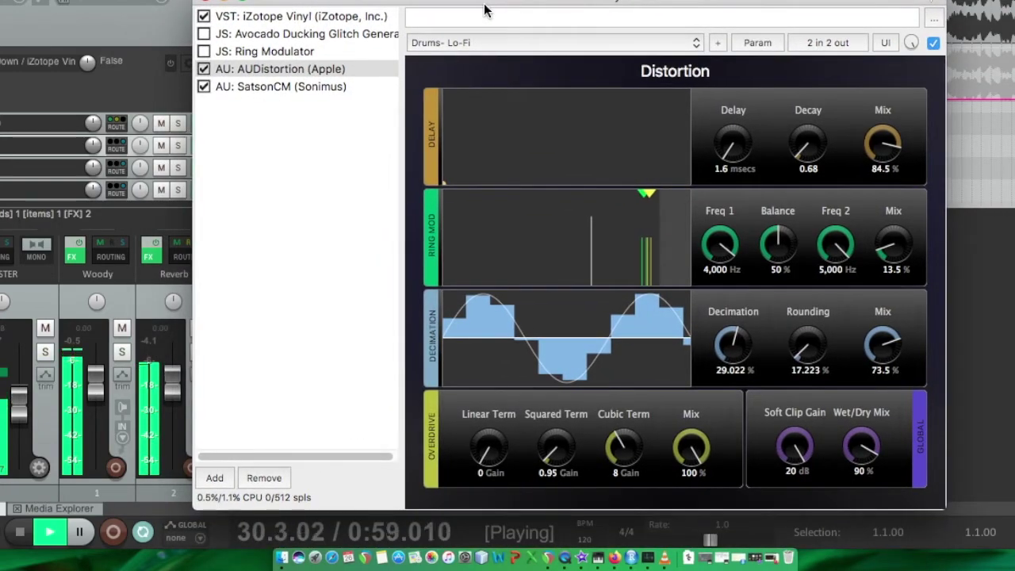
- Stop playback and set AUDistortion's decimation mix to 18.5%, decimation to 5.553%, wet/dry mix to 17% and overdrive mix to 17.5%
{"action": "key", "text": "space"}
{"action": "left_click_drag", "start_coordinate": [486, 10], "coordinate": [440, 3]}
{"action": "left_click_drag", "start_coordinate": [847, 313], "coordinate": [837, 317]}
{"action": "left_click_drag", "start_coordinate": [687, 313], "coordinate": [686, 349]}
{"action": "mouse_move", "coordinate": [816, 412]}
{"action": "left_mouse_down"}
{"action": "mouse_move", "coordinate": [817, 425]}
{"action": "mouse_move", "coordinate": [819, 411]}
{"action": "left_mouse_up"}
{"action": "left_click_drag", "start_coordinate": [645, 413], "coordinate": [645, 436]}
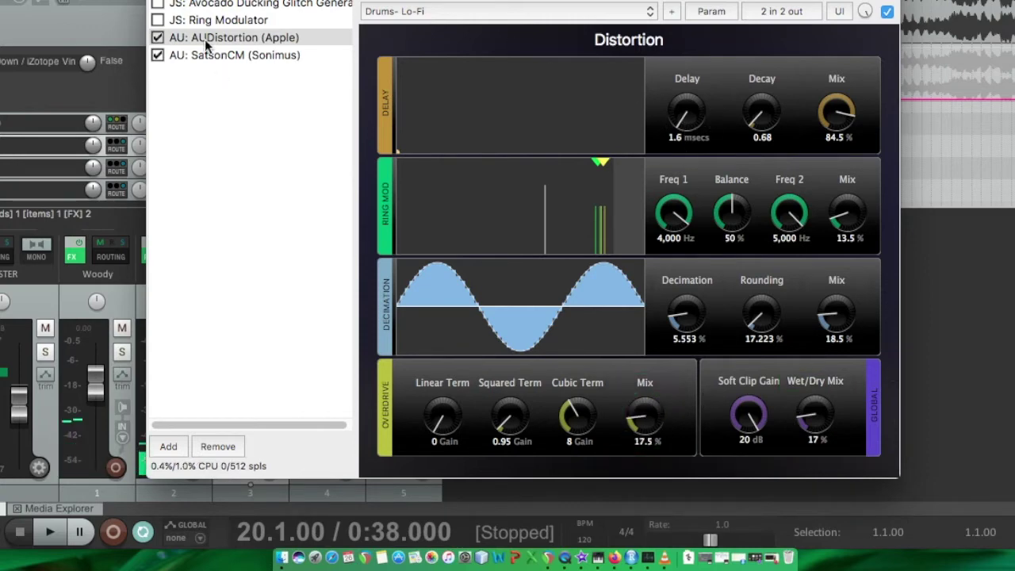
- Re-enable the Avocado Ducking Glitch Generator and Ring Modulator, and bring the SatsonCM channel plugin fully into view
{"action": "left_click", "coordinate": [158, 5]}
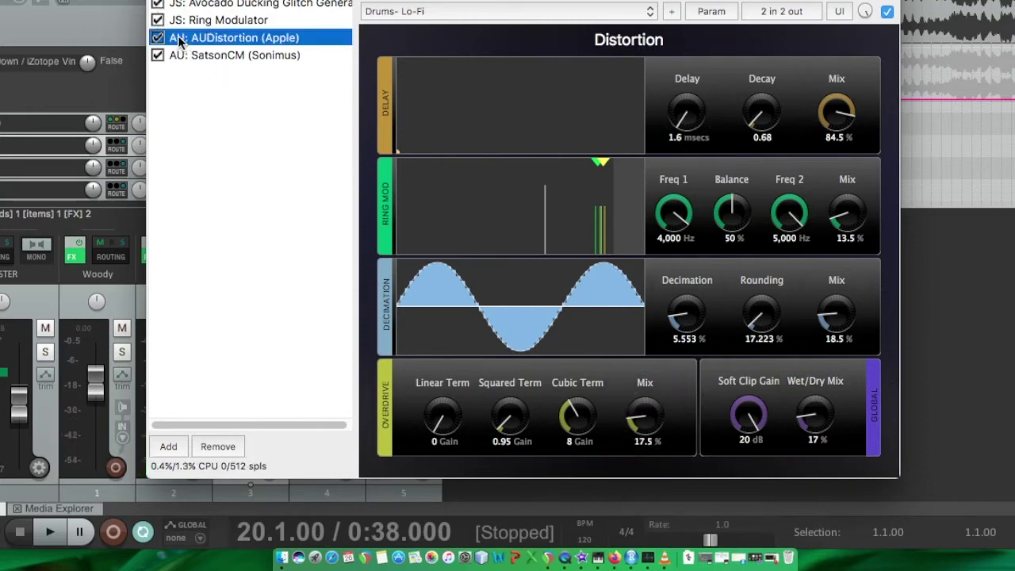
{"action": "left_click", "coordinate": [217, 58]}
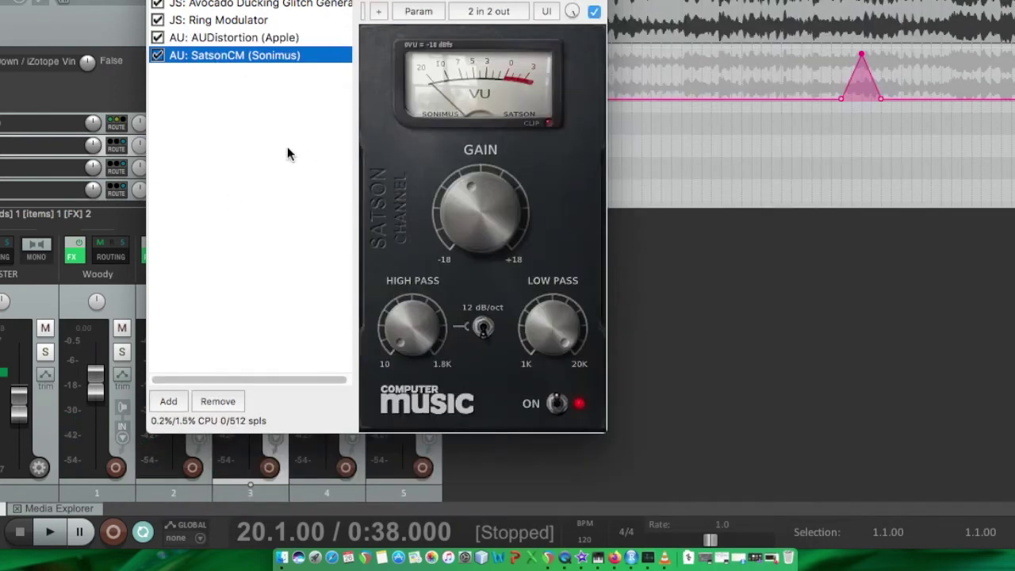
{"action": "left_click_drag", "start_coordinate": [410, 0], "coordinate": [351, 28]}
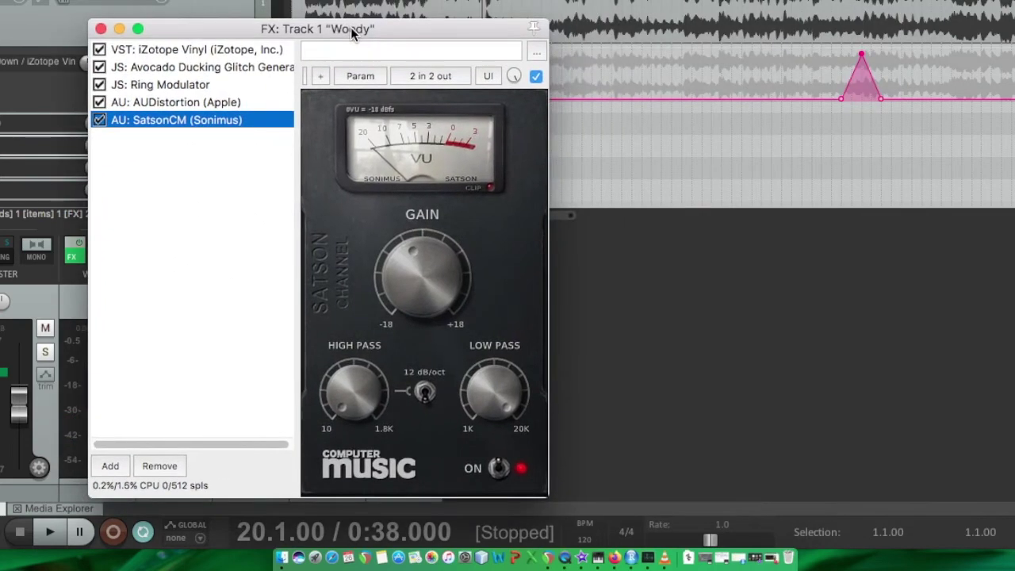
- Play the Woody track while lowering AUDistortion's wet/dry mix to 8% and its decimation mix to 15.5%, and close the effects window
{"action": "key", "text": "space"}
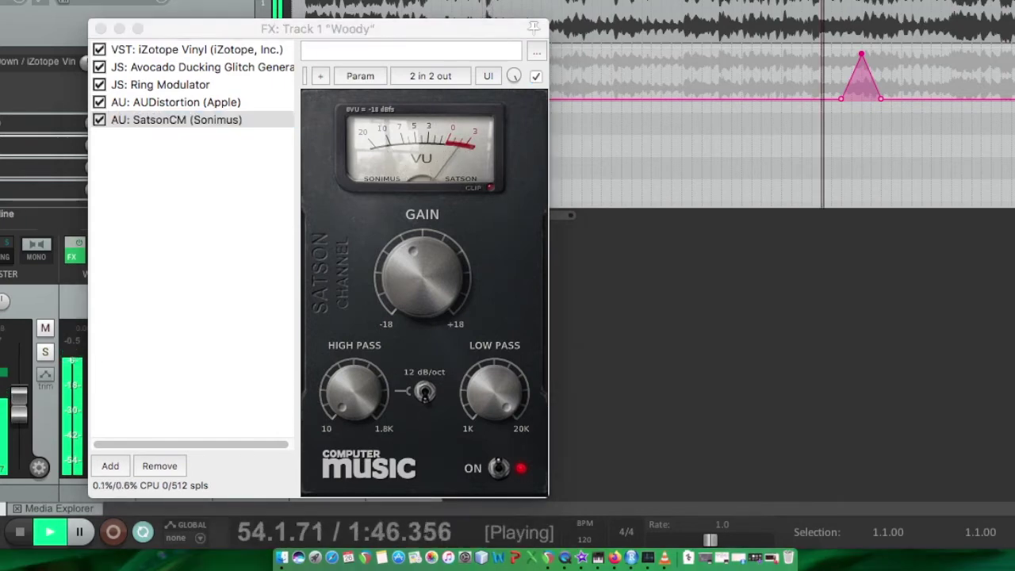
{"action": "left_click", "coordinate": [160, 101]}
{"action": "left_click_drag", "start_coordinate": [757, 475], "coordinate": [757, 492]}
{"action": "left_click_drag", "start_coordinate": [779, 384], "coordinate": [777, 391]}
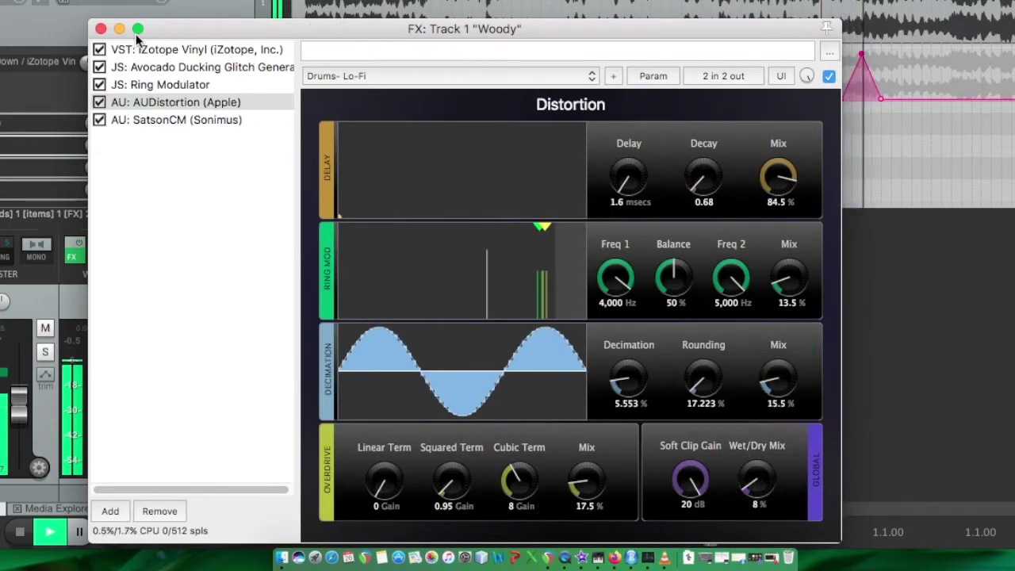
{"action": "left_click", "coordinate": [101, 30]}
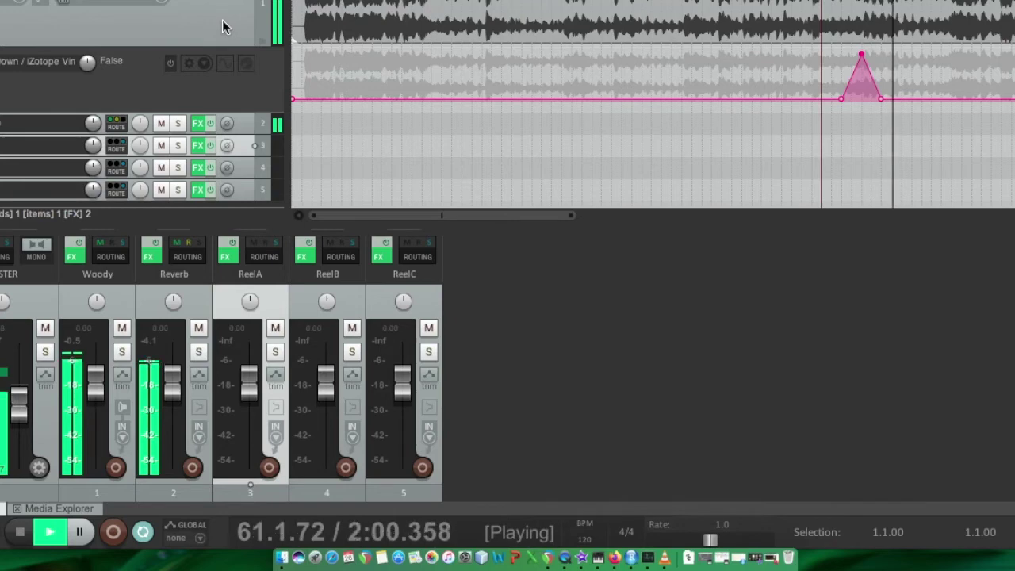
- Stop playback and bypass the Avocado Ducking Glitch Generator, Ring Modulator and AUDistortion on the Woody track
{"action": "key", "text": "space"}
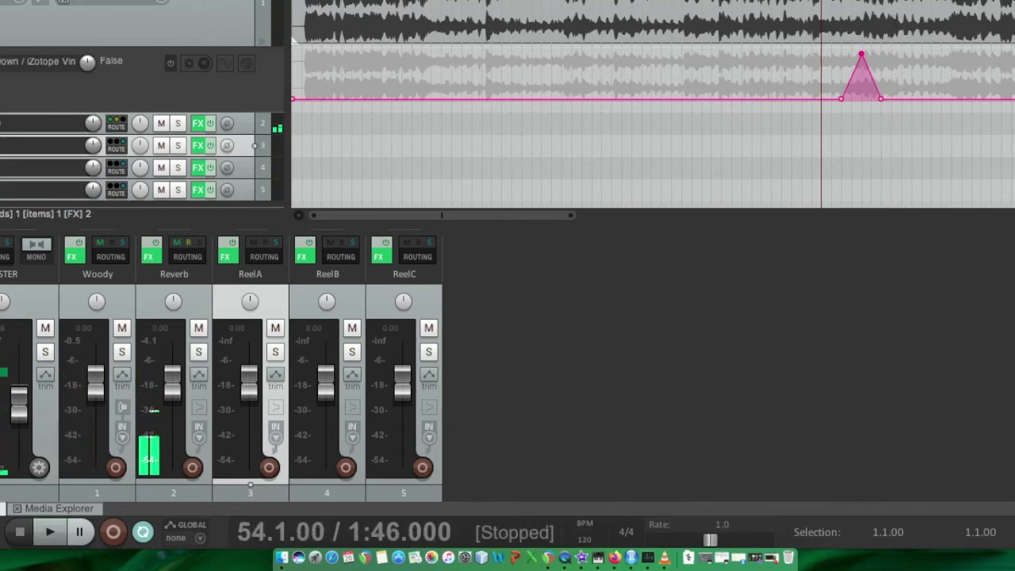
{"action": "left_click", "coordinate": [71, 256]}
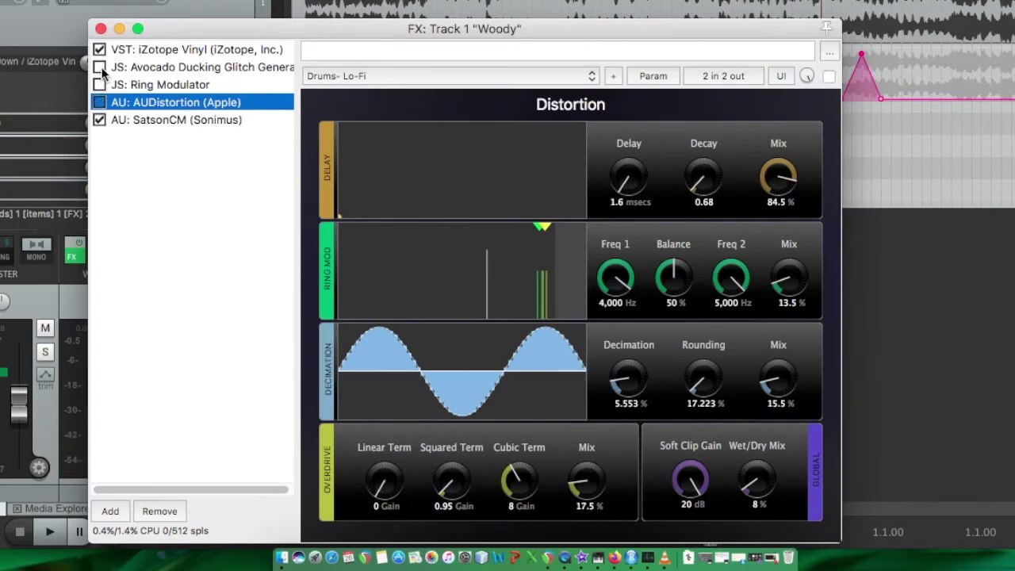
{"action": "left_click", "coordinate": [100, 29]}
- Raise the Spin Down envelope peak under the 0.100-rate Woody item to the maximum and play from 193.1.00
{"action": "left_click_drag", "start_coordinate": [355, 222], "coordinate": [644, 216]}
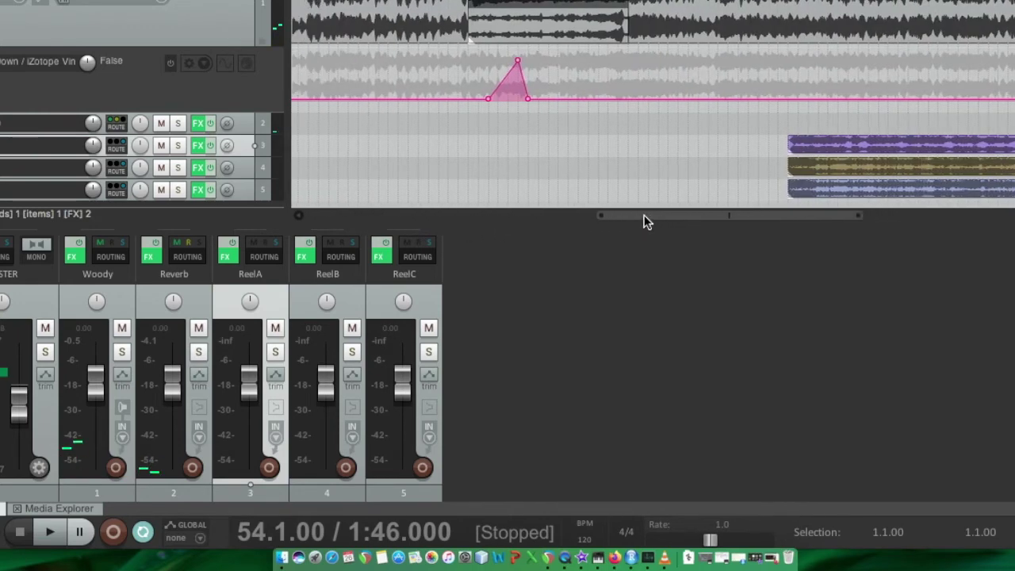
{"action": "mouse_move", "coordinate": [653, 218]}
{"action": "left_mouse_down"}
{"action": "mouse_move", "coordinate": [634, 216]}
{"action": "mouse_move", "coordinate": [652, 217]}
{"action": "left_mouse_up"}
{"action": "left_click_drag", "start_coordinate": [591, 35], "coordinate": [876, 31]}
{"action": "left_click", "coordinate": [743, 158]}
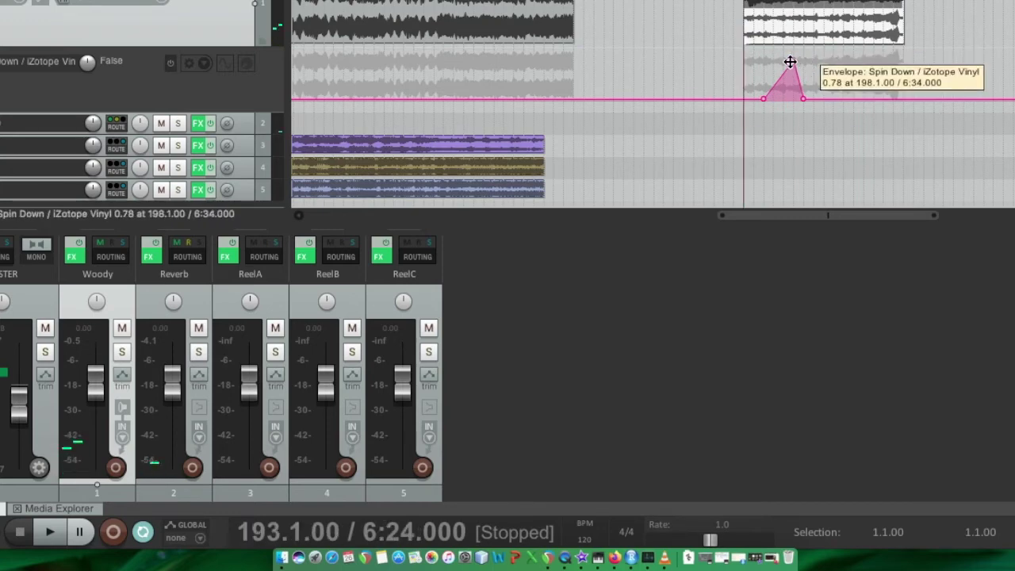
{"action": "left_click_drag", "start_coordinate": [790, 63], "coordinate": [803, 48]}
{"action": "key", "text": "space"}
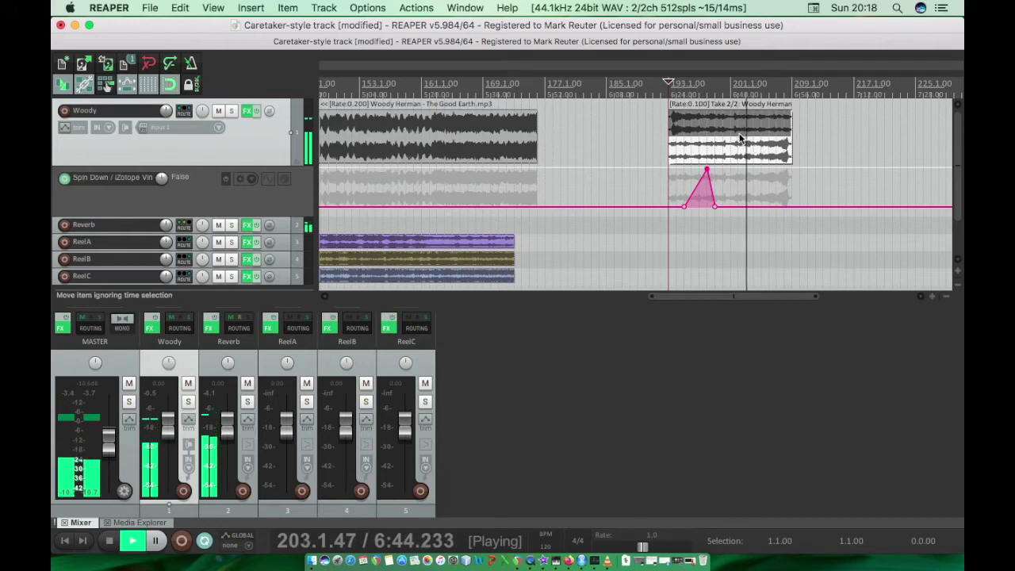
- Play from 198.1.00 with the Woody track's master send switched off in its routing, and stop playback
{"action": "left_click", "coordinate": [708, 89]}
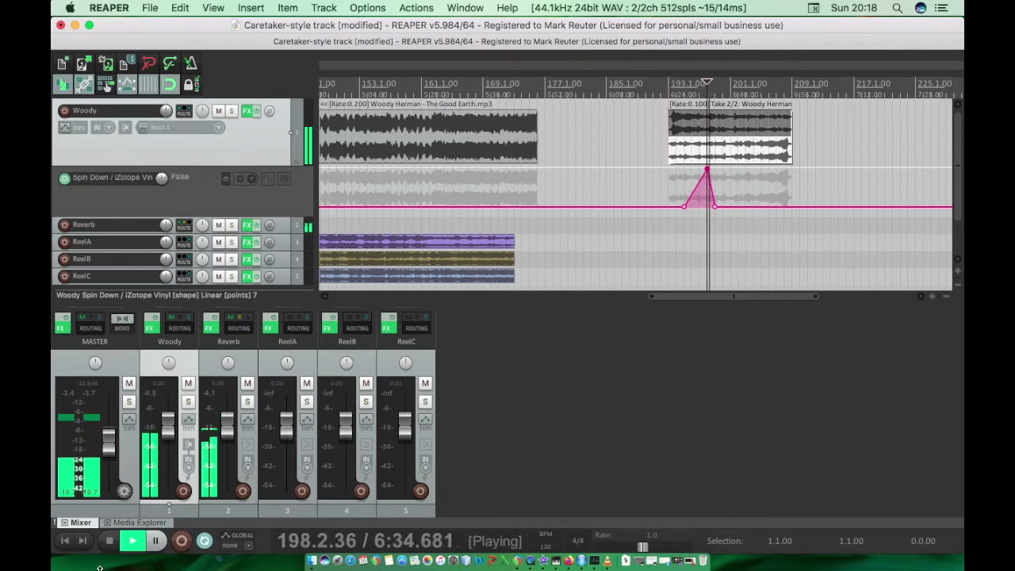
{"action": "left_click", "coordinate": [179, 327]}
{"action": "left_click", "coordinate": [214, 329]}
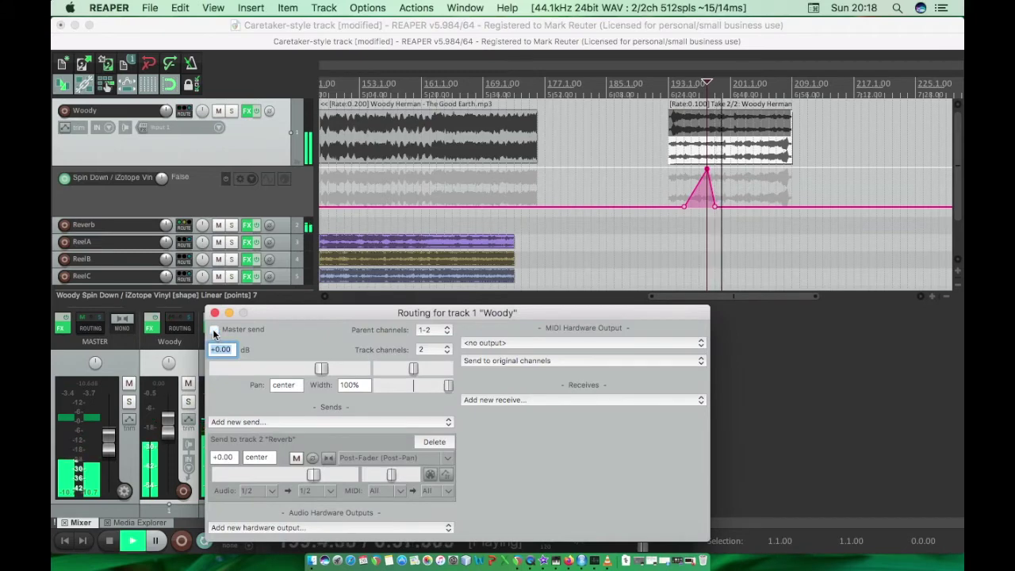
{"action": "left_click_drag", "start_coordinate": [256, 318], "coordinate": [306, 286]}
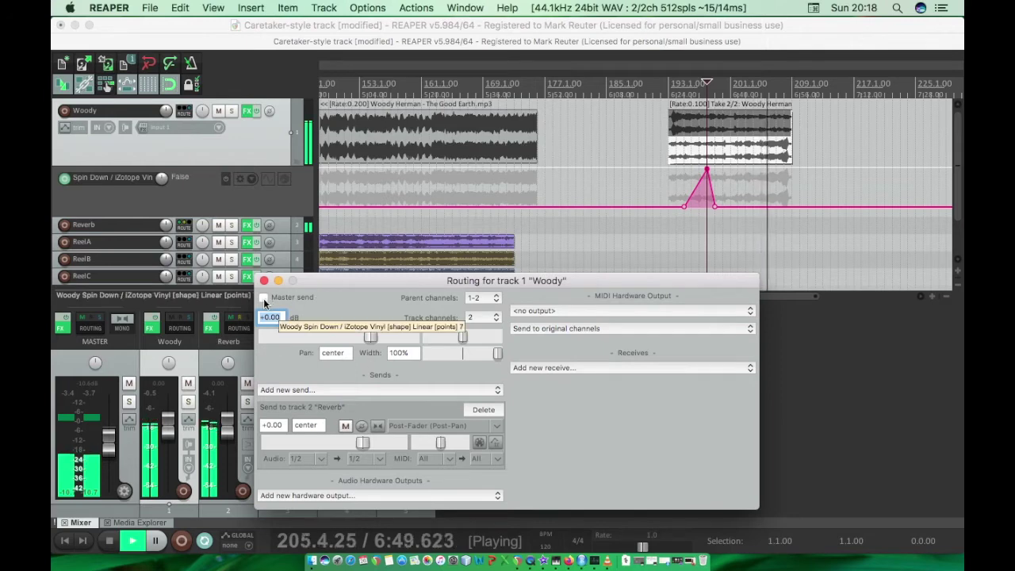
{"action": "left_click", "coordinate": [542, 310]}
{"action": "key", "text": "space"}
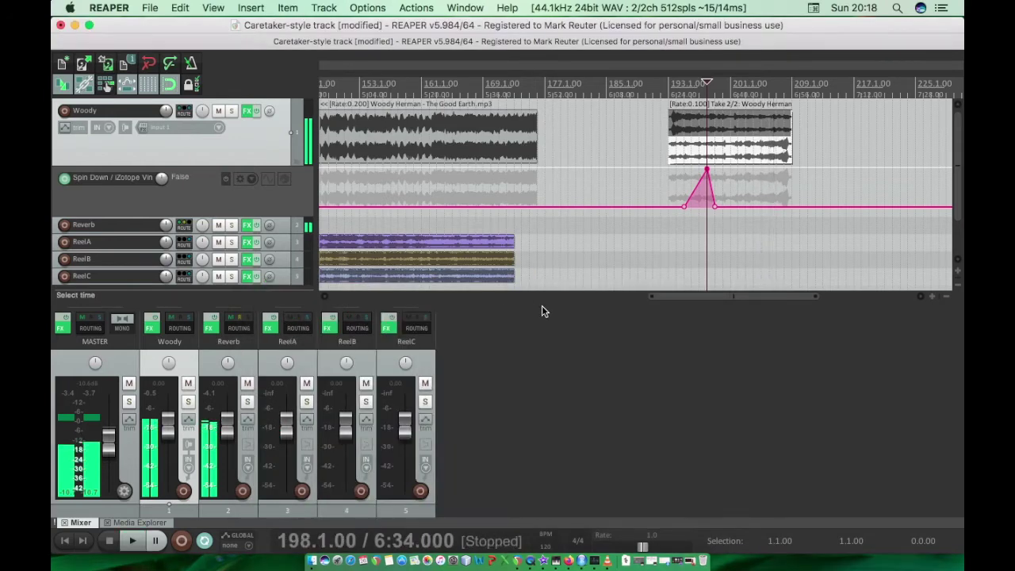
- Place the edit cursor at 217.1.00, where the reel items start, and solo the ReelA track
{"action": "key", "text": "super+Tab"}
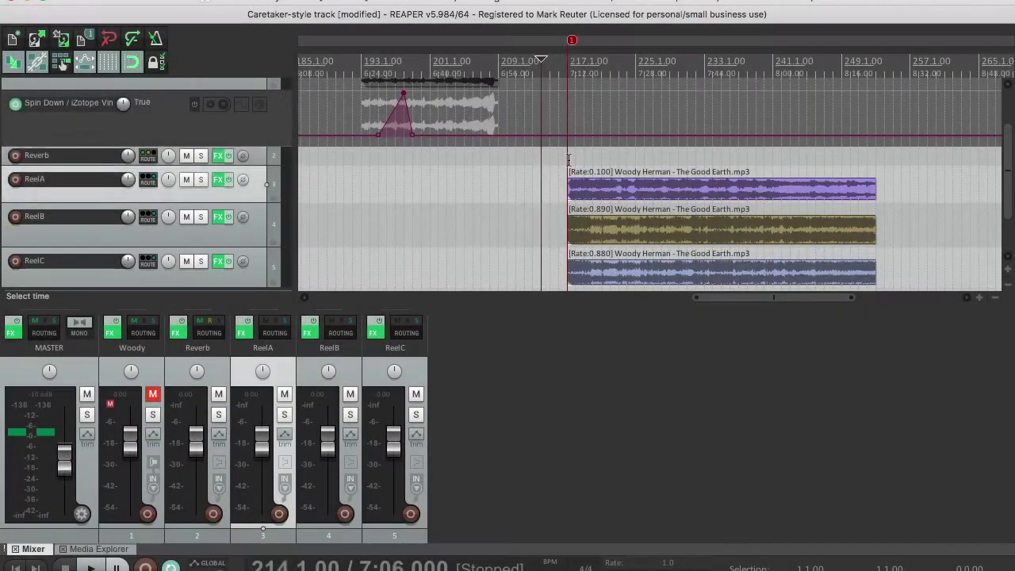
{"action": "left_click", "coordinate": [568, 159]}
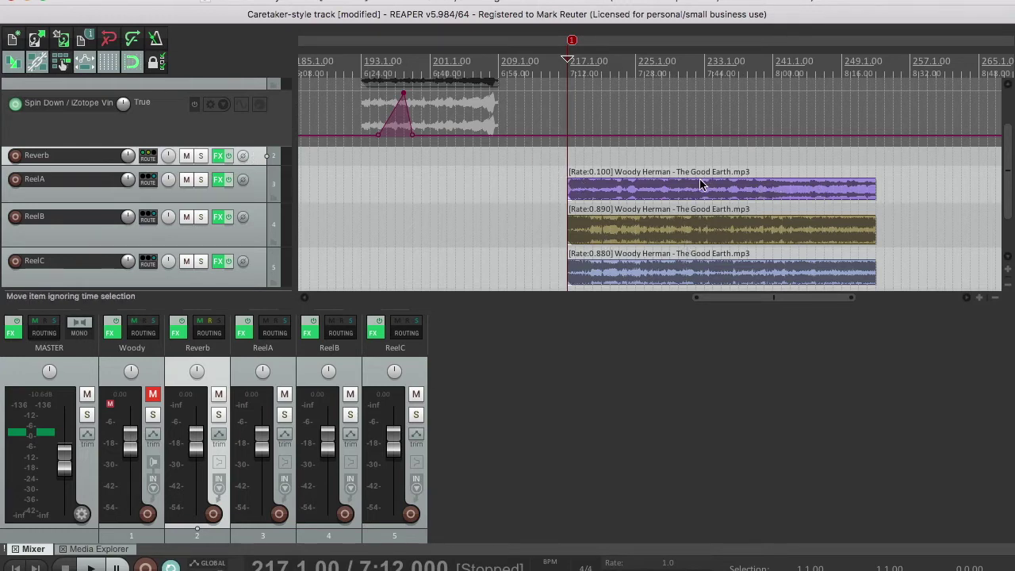
{"action": "left_click", "coordinate": [203, 179]}
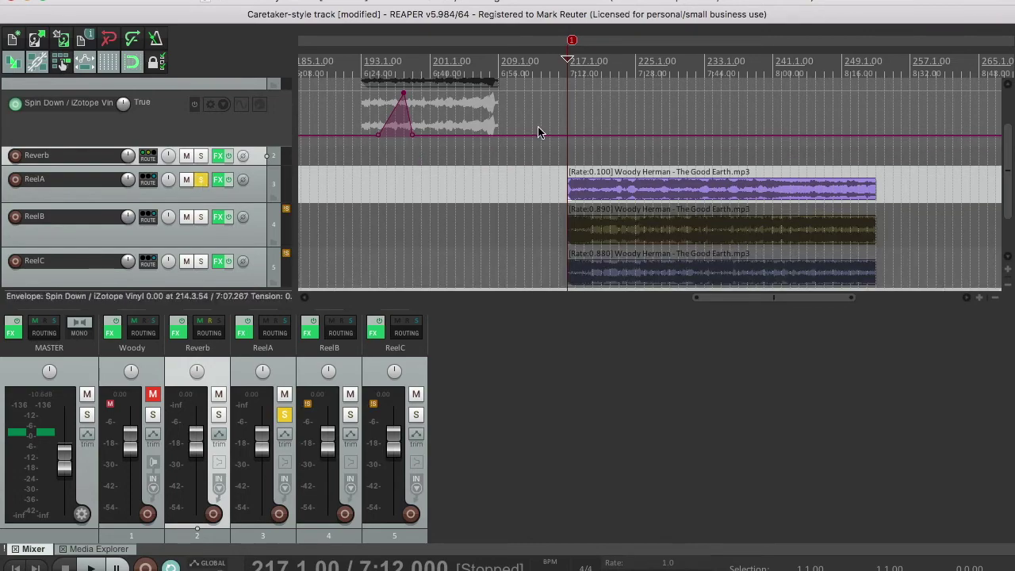
- Set the playback rate of the ReelA item to 0.9 in its item properties
{"action": "left_click", "coordinate": [606, 190]}
{"action": "right_click", "coordinate": [606, 191]}
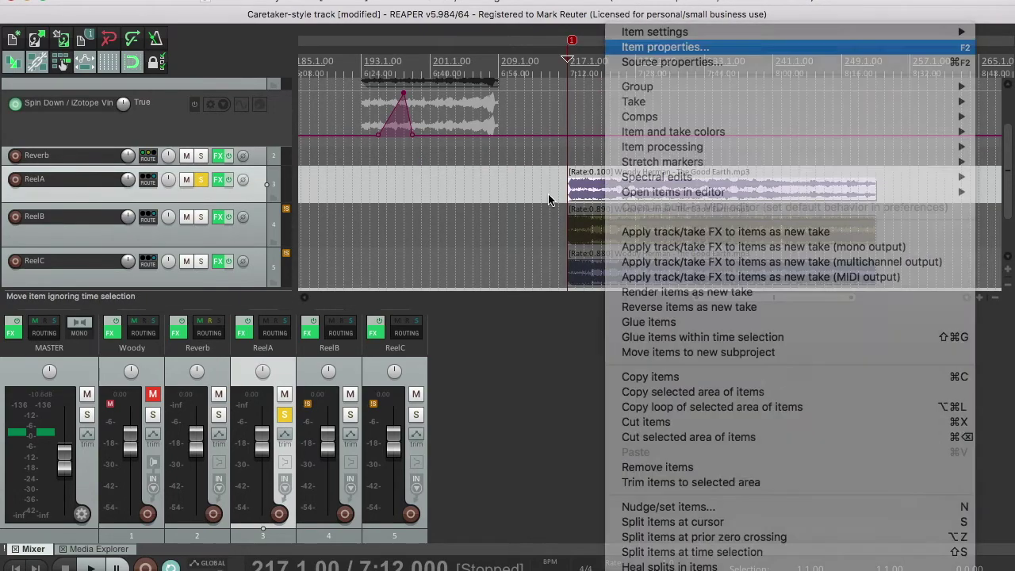
{"action": "left_click", "coordinate": [658, 47]}
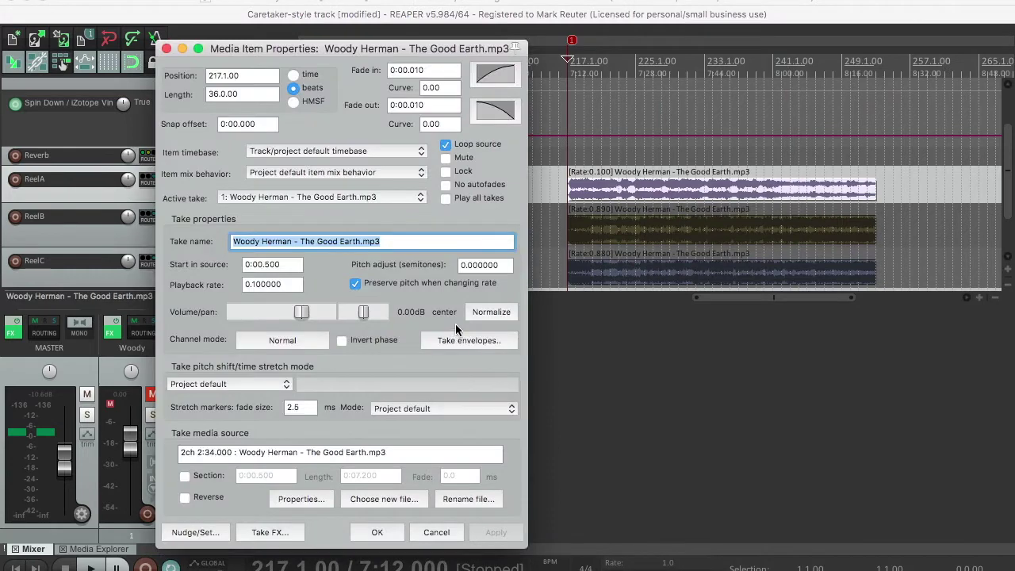
{"action": "left_click", "coordinate": [283, 287]}
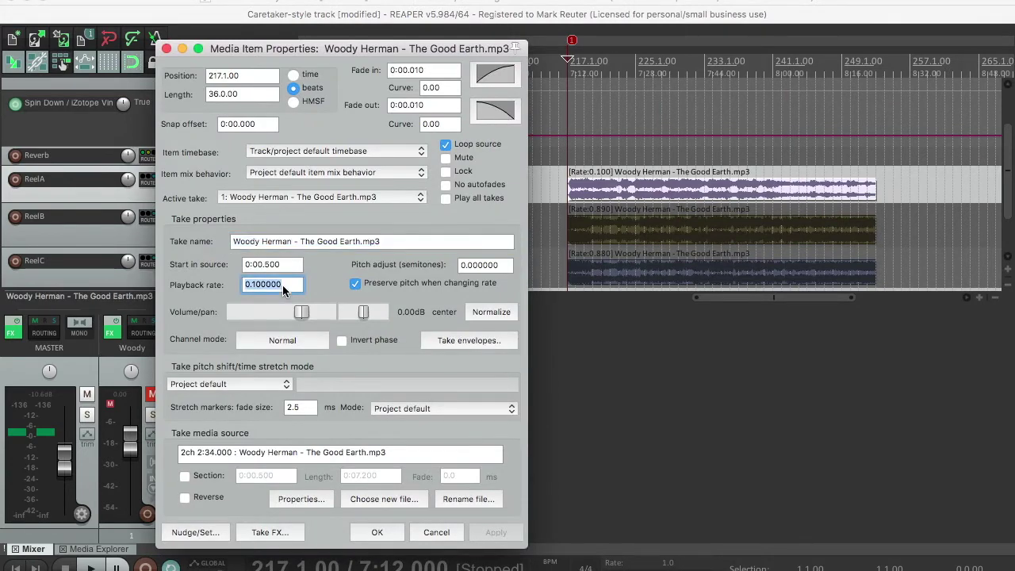
{"action": "type", "text": "0.9"}
{"action": "left_click", "coordinate": [375, 531]}
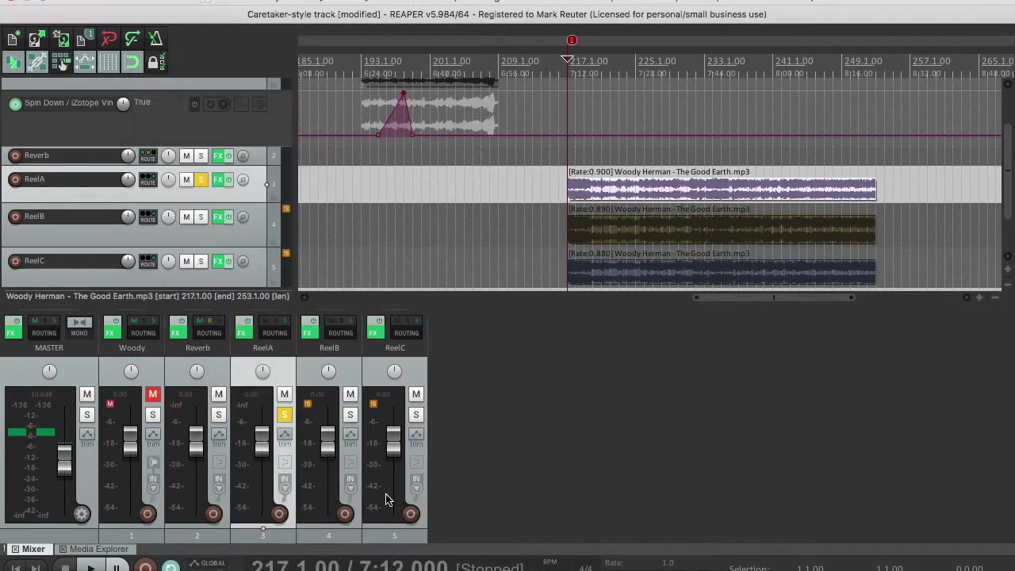
- Listen briefly to ReelA, remove the Wolfram plugin from its effects chain and close the chain window
{"action": "key", "text": "space"}
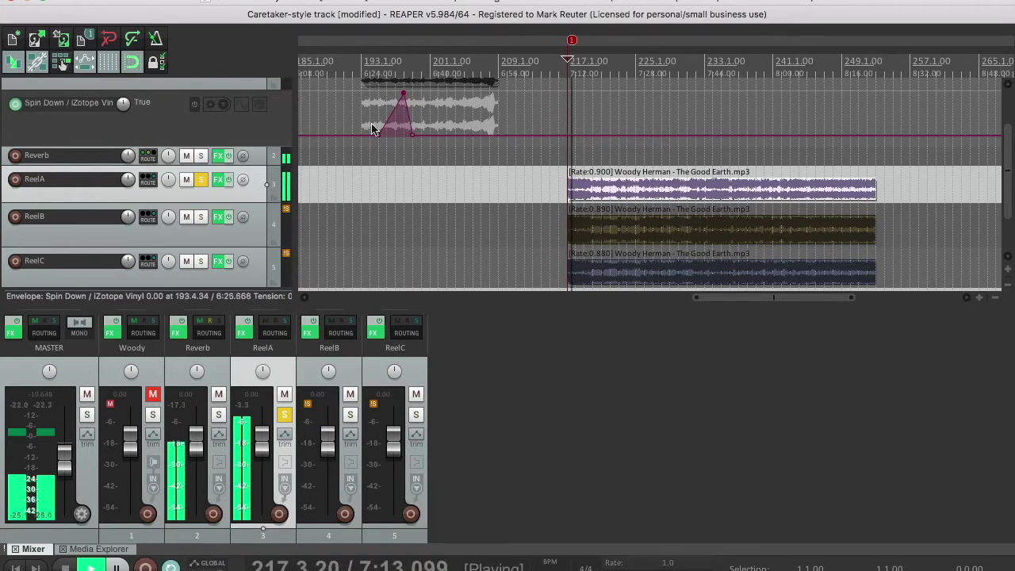
{"action": "key", "text": "space"}
{"action": "left_click", "coordinate": [218, 180]}
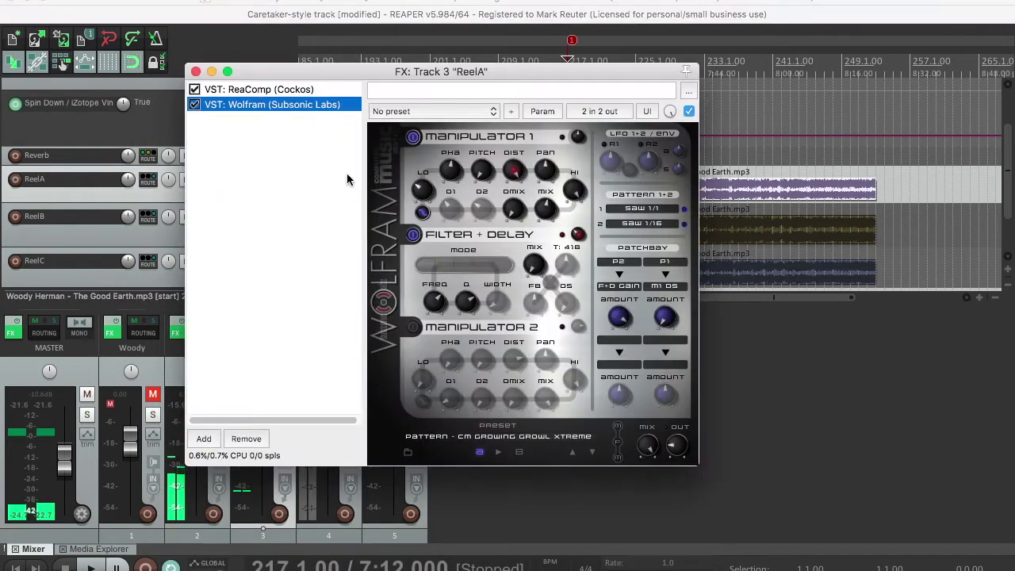
{"action": "left_click", "coordinate": [248, 438]}
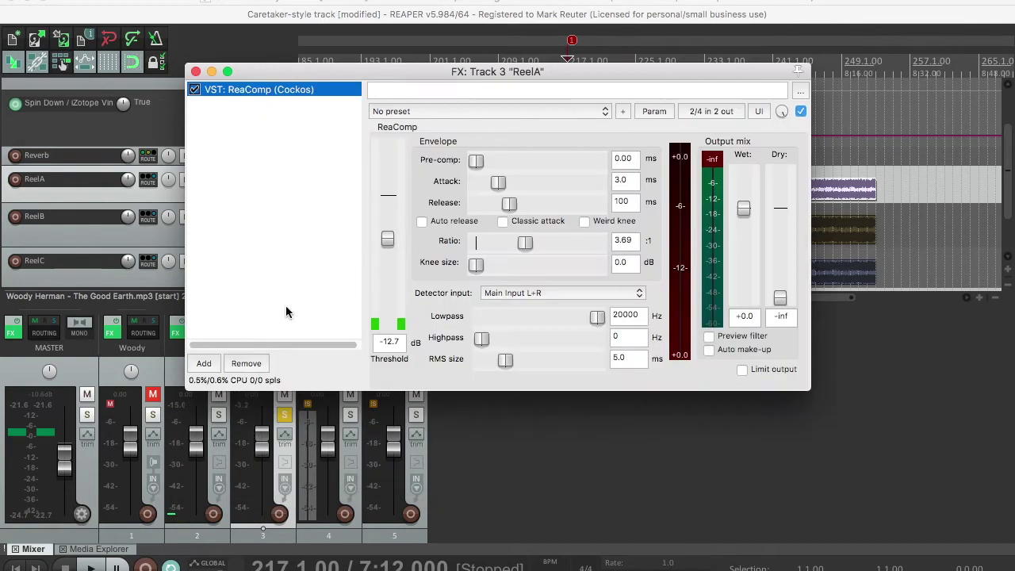
{"action": "left_click", "coordinate": [195, 72]}
- While ReelA plays, mute its send to Reverb and enable its master send, and stop playback
{"action": "key", "text": "space"}
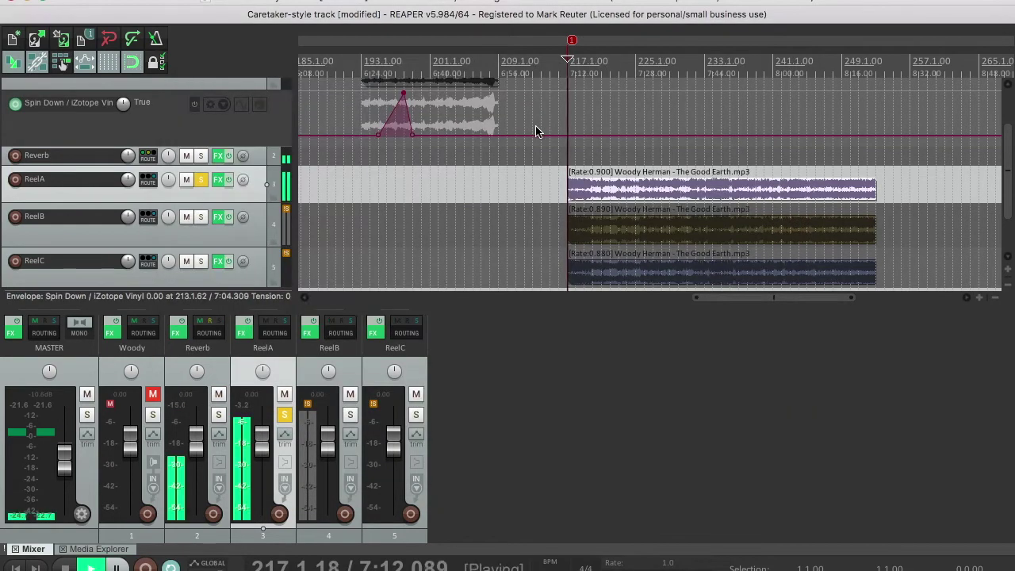
{"action": "left_click", "coordinate": [274, 332]}
{"action": "left_click", "coordinate": [404, 477]}
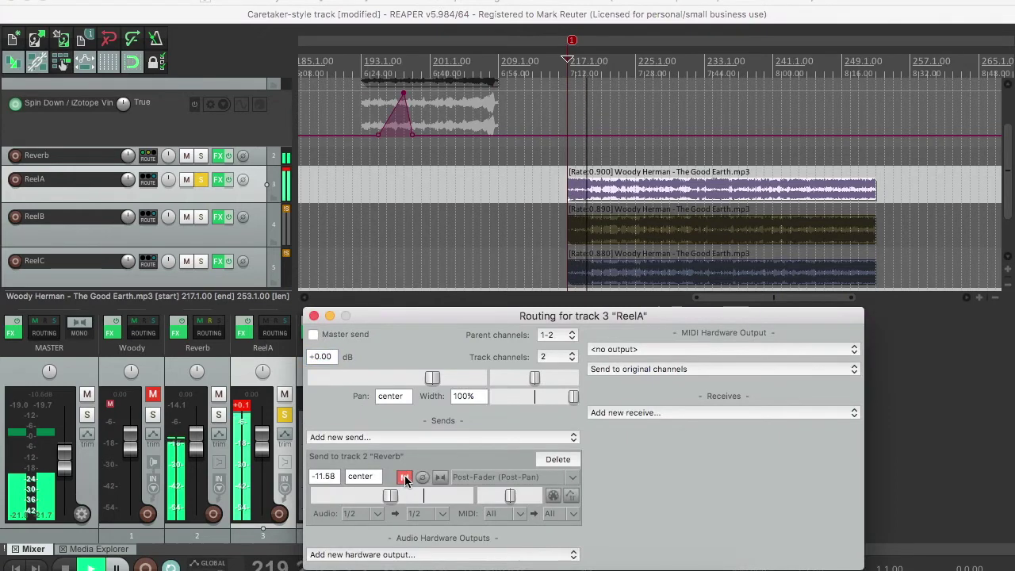
{"action": "left_click", "coordinate": [313, 334]}
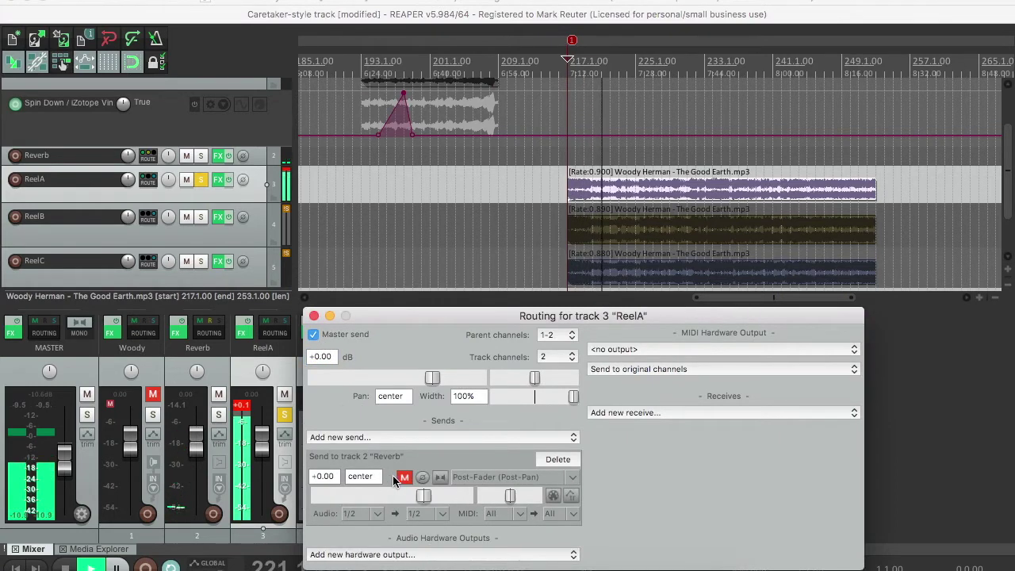
{"action": "left_click", "coordinate": [314, 316]}
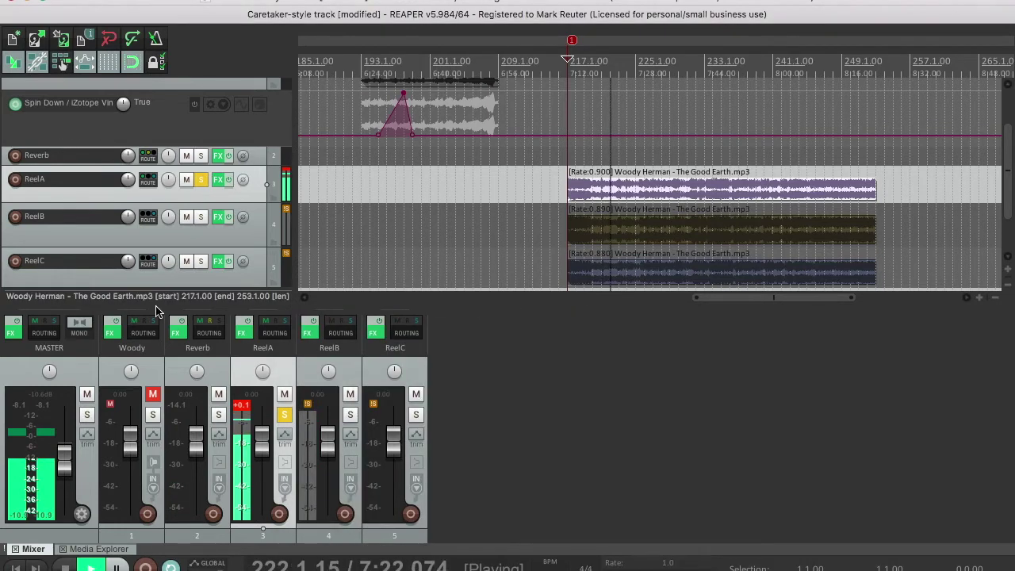
{"action": "key", "text": "space"}
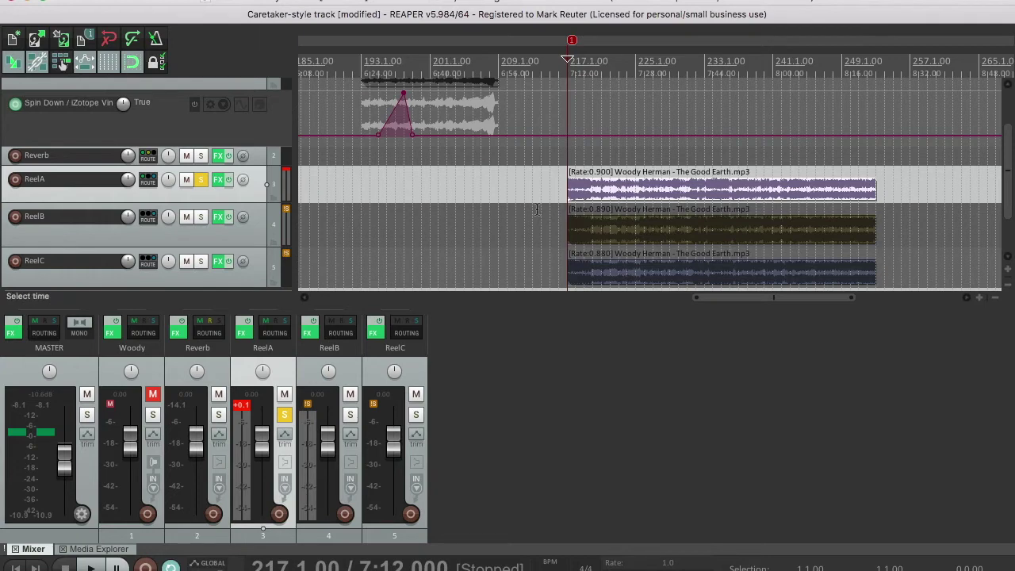
- Solo ReelB instead of ReelA and review its item properties and the ReaComp settings in its effects chain
{"action": "left_click", "coordinate": [200, 179]}
{"action": "left_click", "coordinate": [201, 218]}
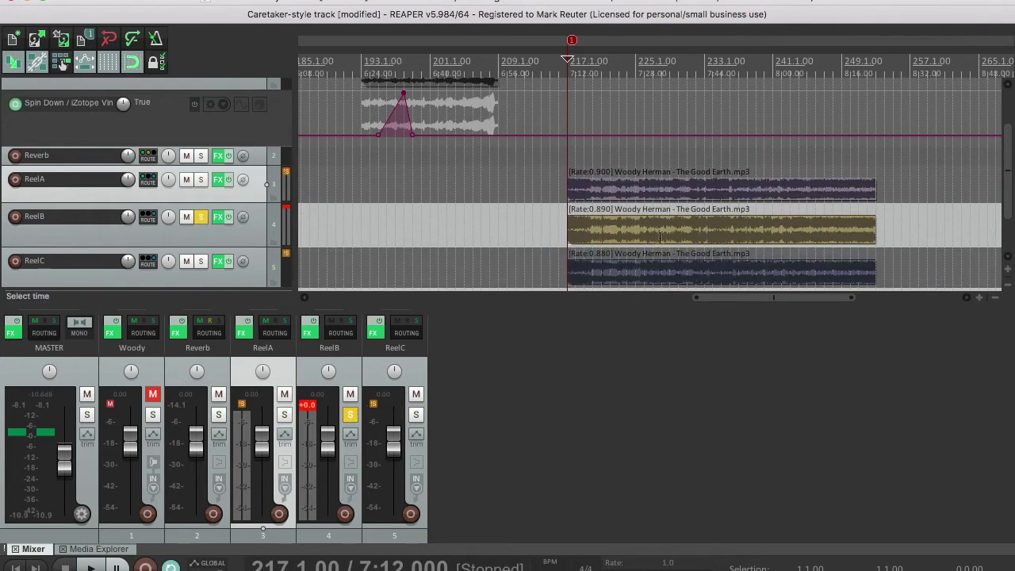
{"action": "double_click", "coordinate": [637, 231]}
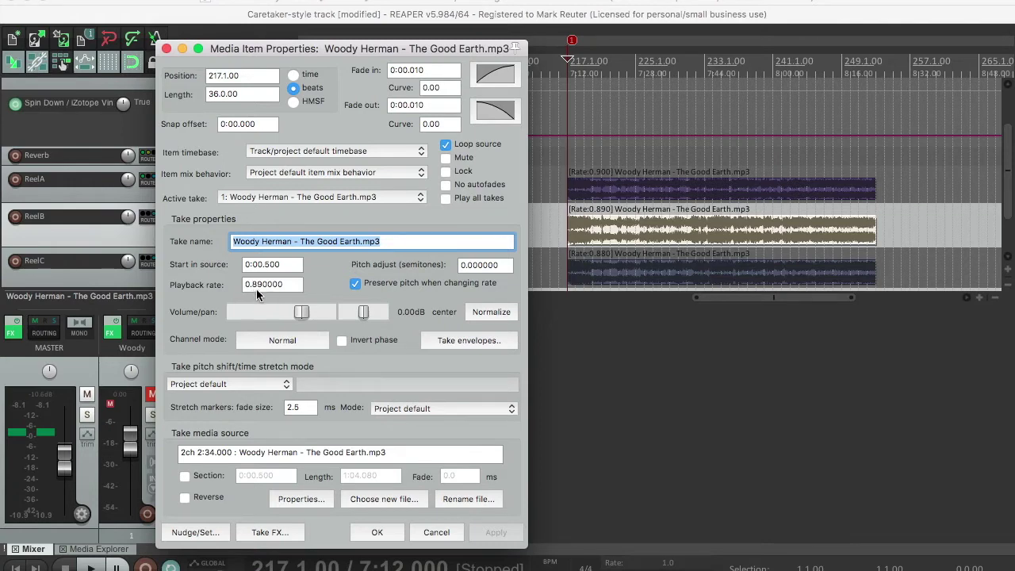
{"action": "left_click", "coordinate": [369, 531]}
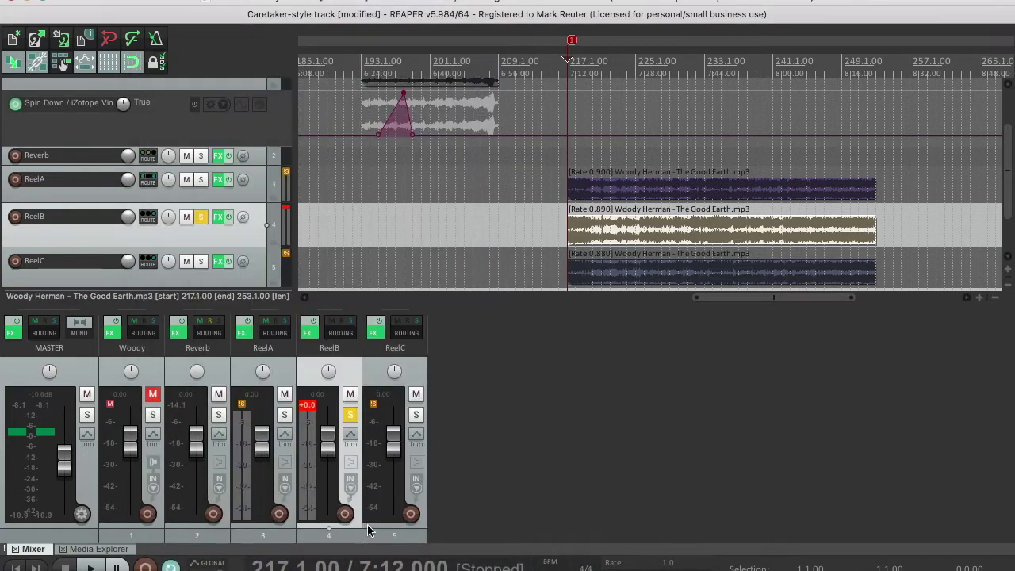
{"action": "left_click", "coordinate": [219, 217]}
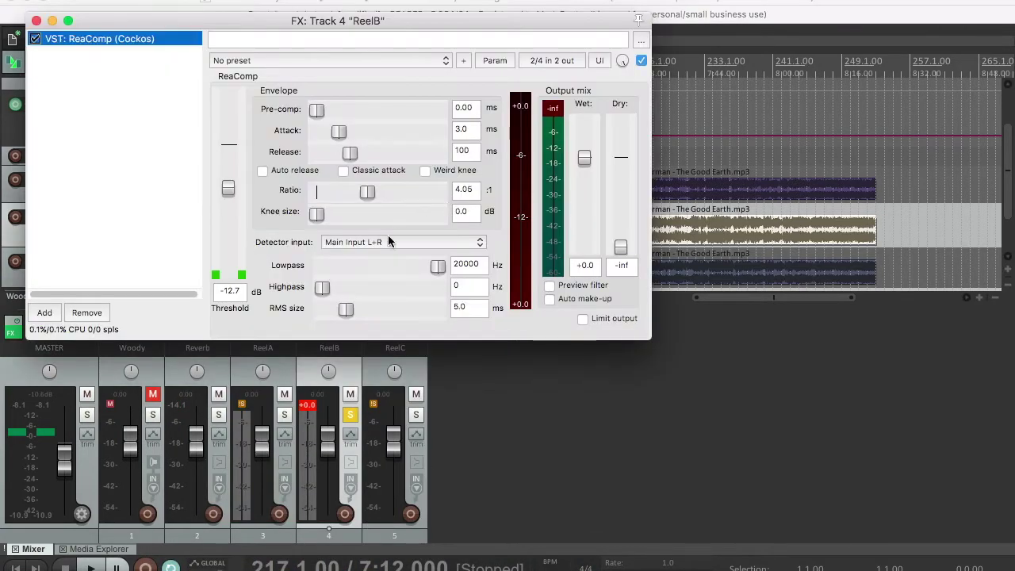
{"action": "left_click", "coordinate": [36, 20]}
- Mute ReelB's send to Reverb and play a short passage of the track
{"action": "left_click", "coordinate": [336, 333]}
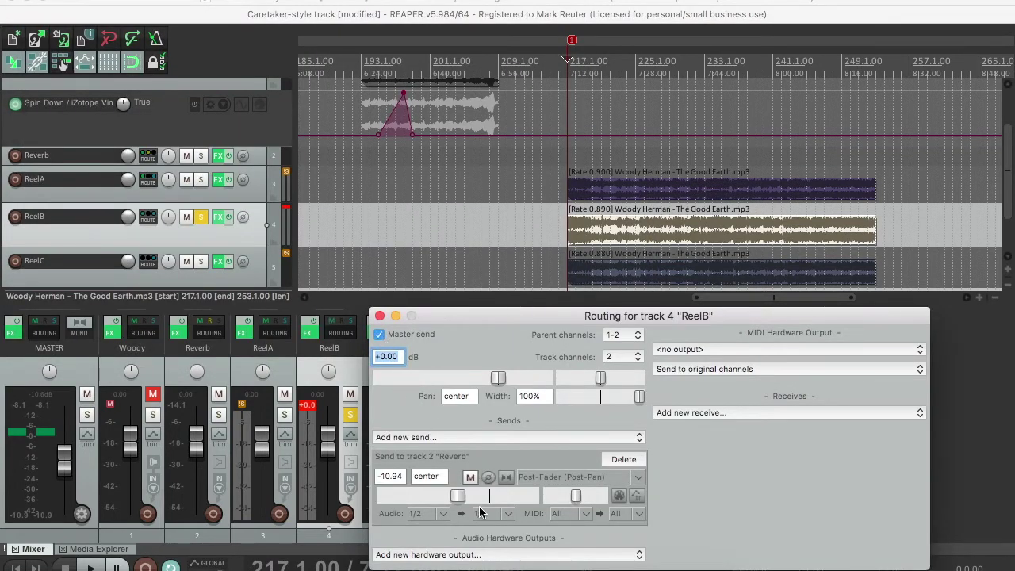
{"action": "left_click", "coordinate": [470, 478]}
{"action": "left_click", "coordinate": [380, 315]}
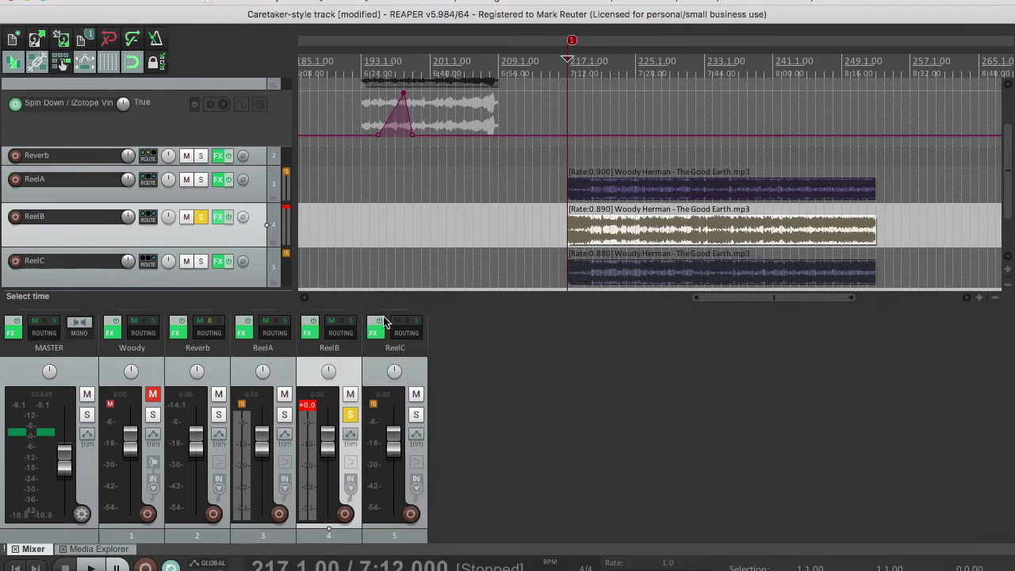
{"action": "key", "text": "space"}
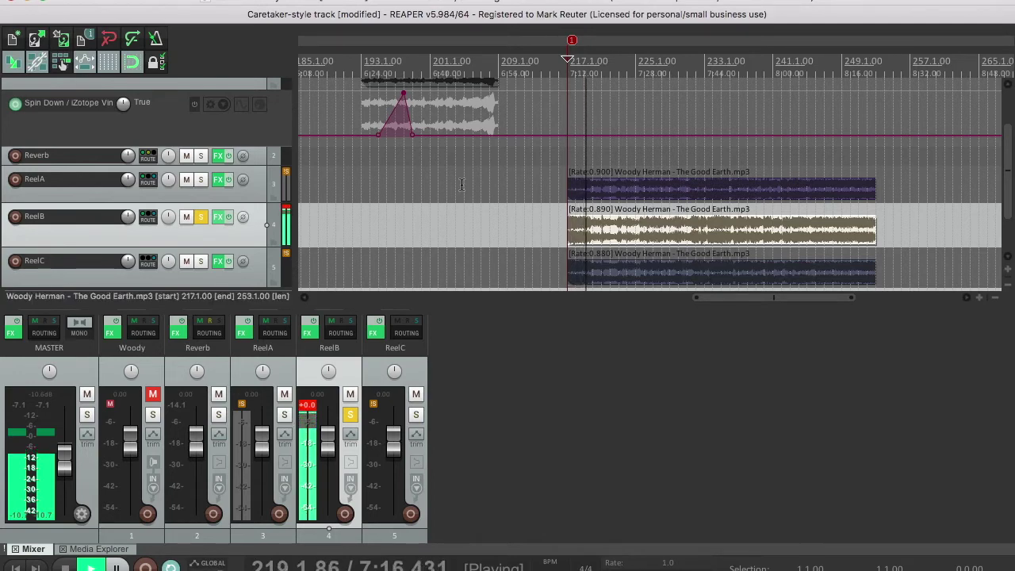
{"action": "key", "text": "space"}
- Switch the solo from ReelB to ReelC
{"action": "left_click", "coordinate": [201, 217]}
{"action": "left_click", "coordinate": [201, 262]}
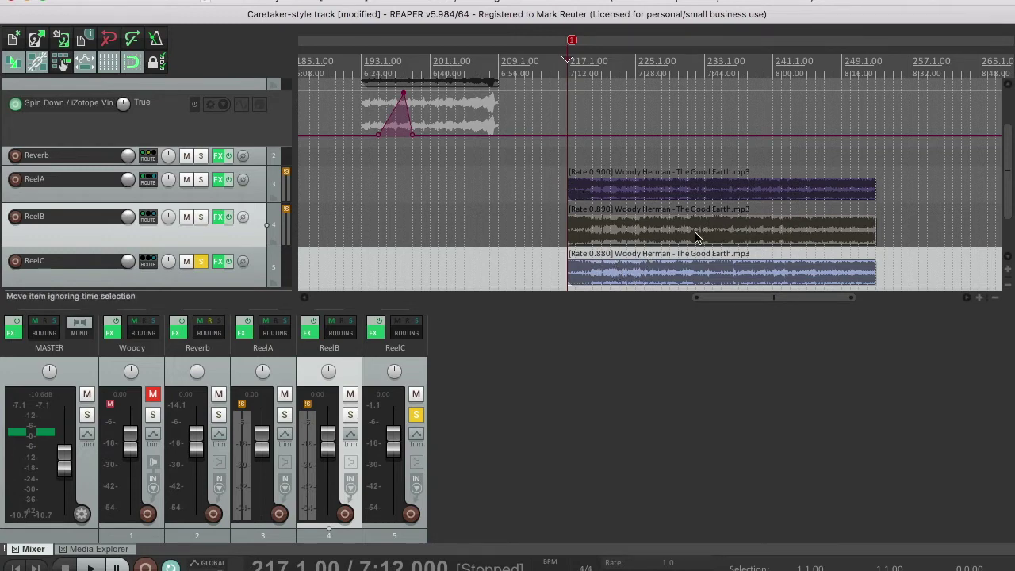
- Review the ReaComp settings in ReelC's effects chain
{"action": "left_click", "coordinate": [373, 327]}
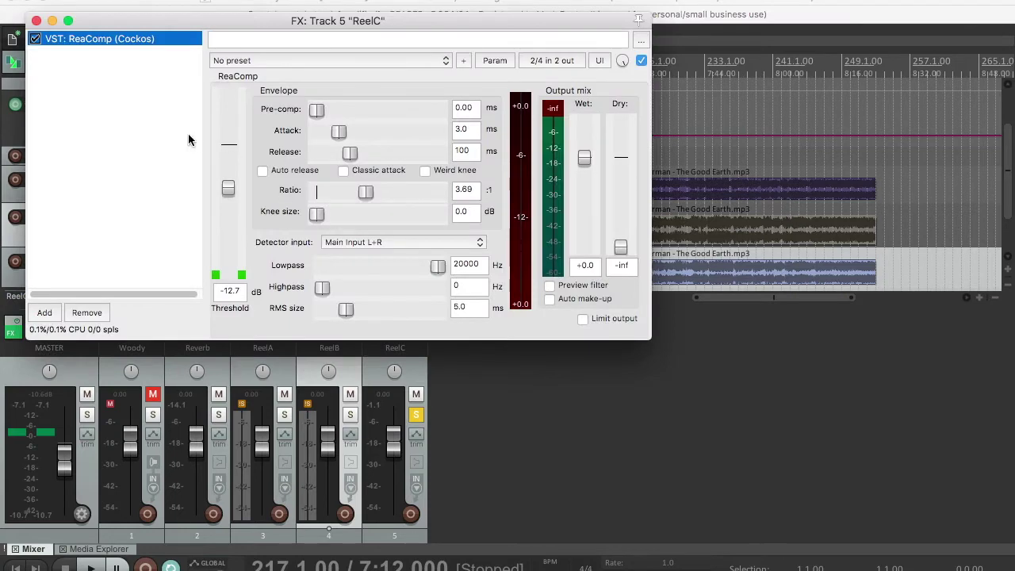
{"action": "left_click", "coordinate": [35, 21]}
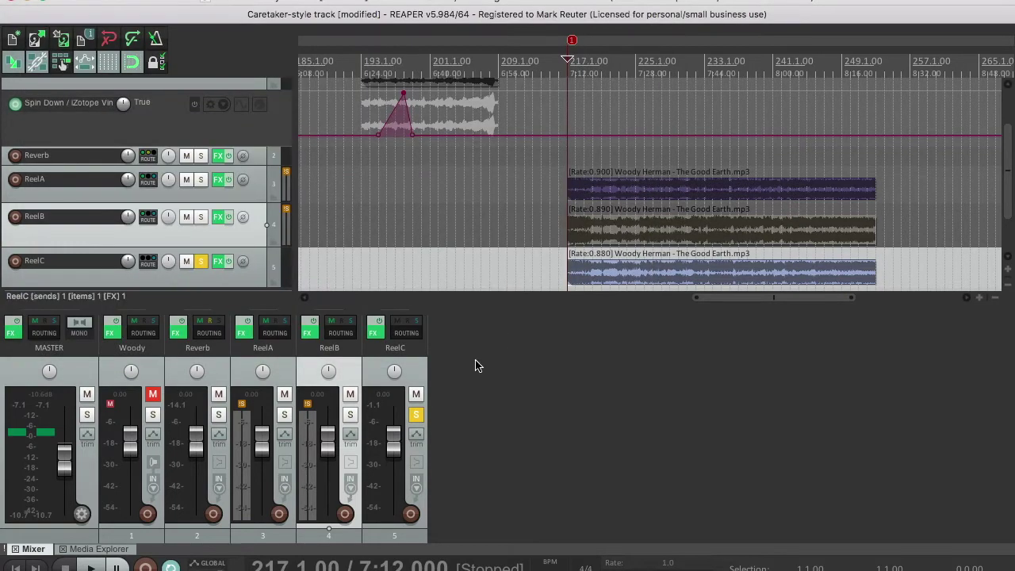
- Mute ReelC's send to Reverb and play a short passage of the dry track
{"action": "left_click", "coordinate": [403, 330]}
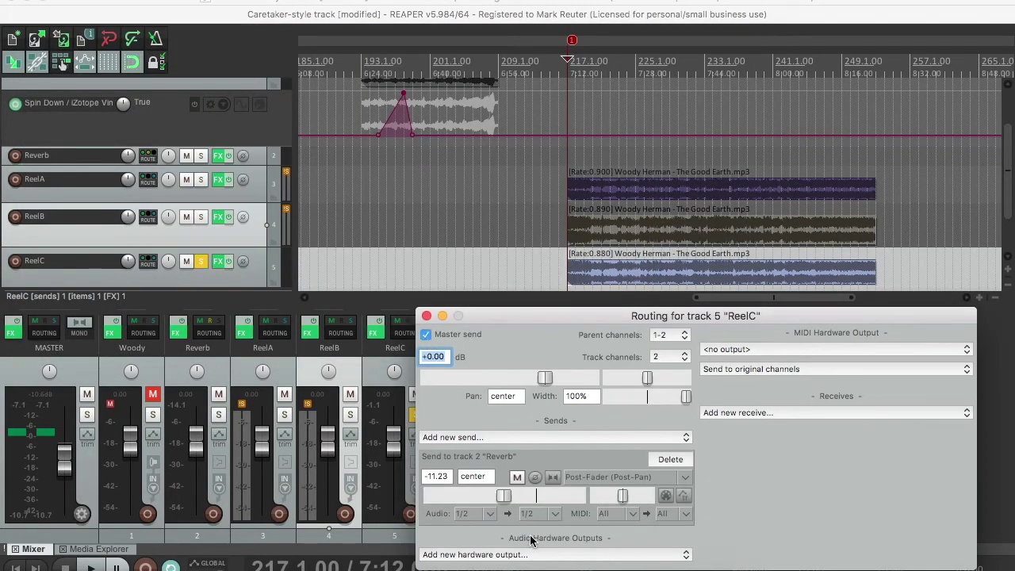
{"action": "left_click", "coordinate": [426, 316]}
{"action": "key", "text": "space"}
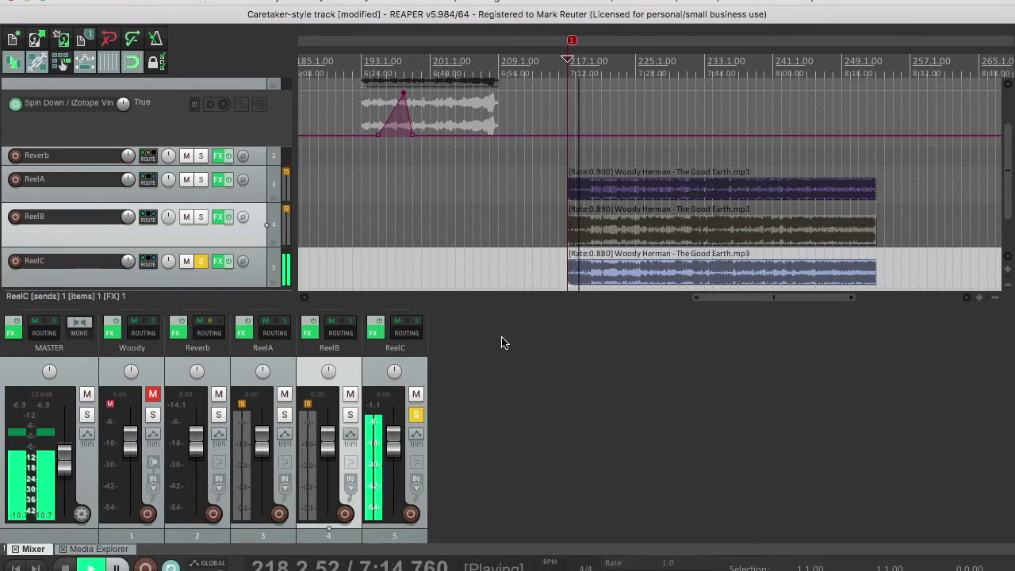
{"action": "key", "text": "space"}
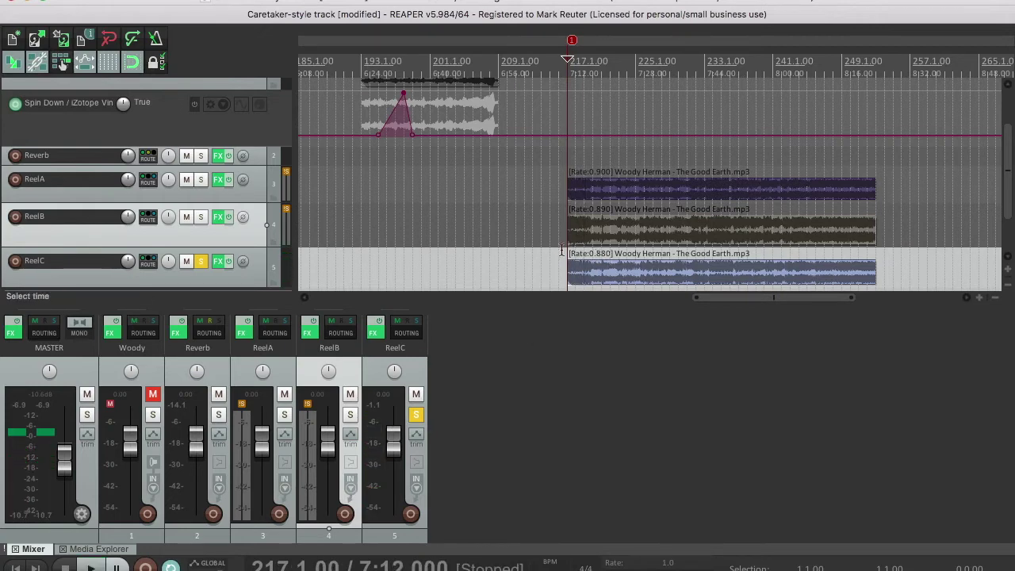
- Solo ReelB and ReelA alongside ReelC and start playback of the three reels together
{"action": "left_click", "coordinate": [202, 219]}
{"action": "left_click", "coordinate": [200, 180]}
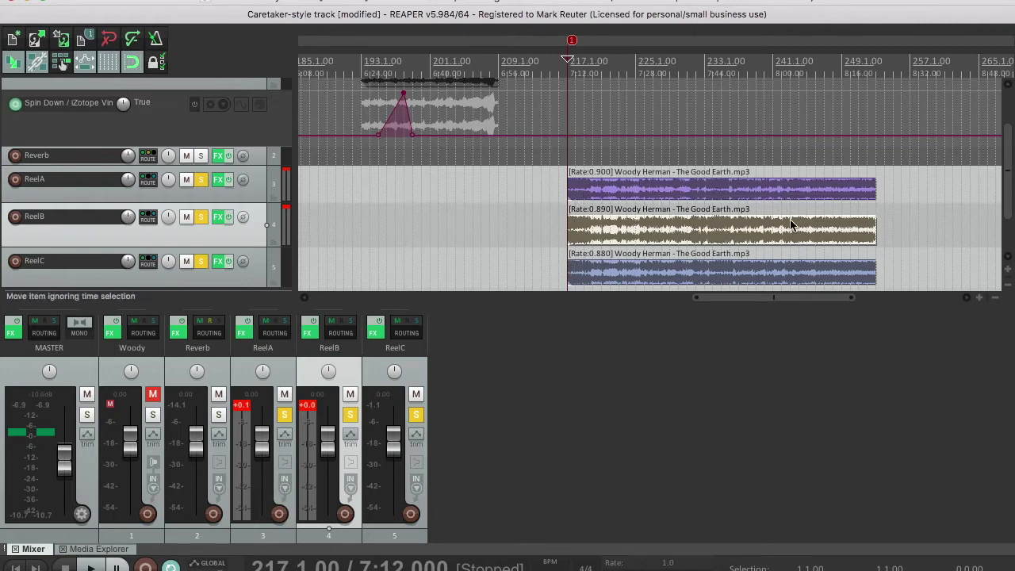
{"action": "key", "text": "space"}
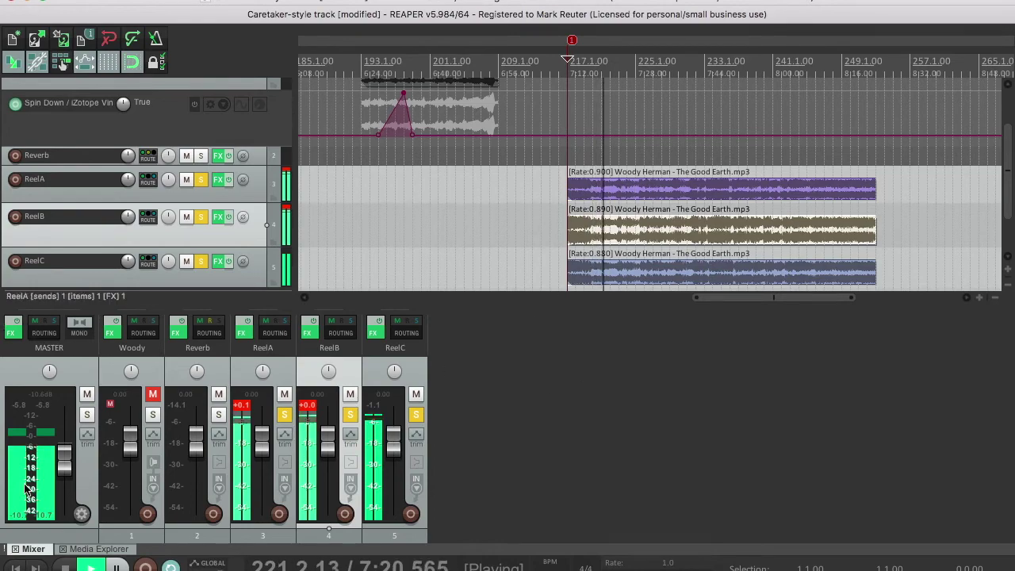
- During playback, dip the master volume to about -36 dB, settle it at about -9.36 dB, and stop playback
{"action": "left_click_drag", "start_coordinate": [64, 465], "coordinate": [67, 492]}
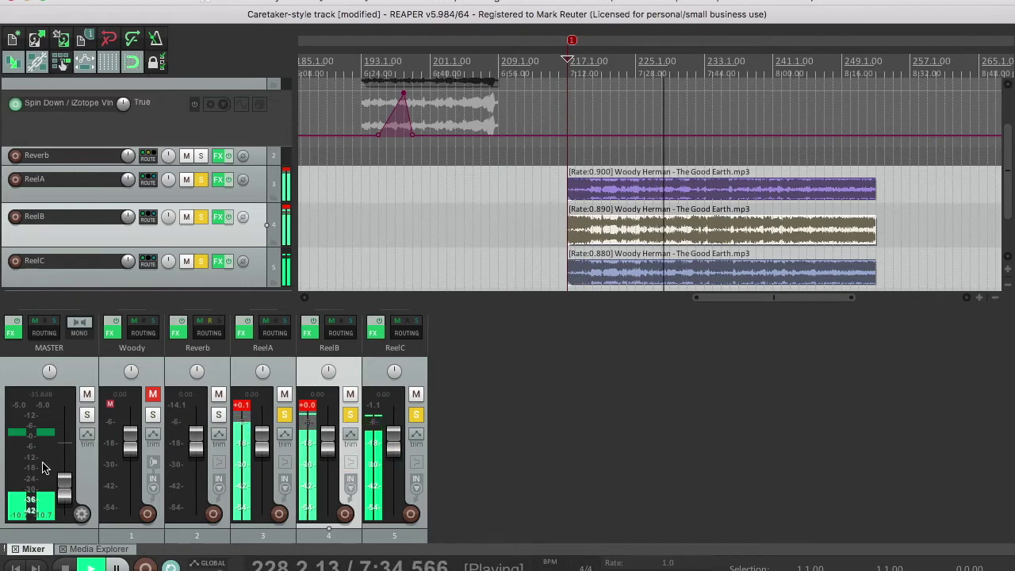
{"action": "mouse_move", "coordinate": [67, 494]}
{"action": "left_click_drag", "start_coordinate": [66, 493], "coordinate": [68, 462]}
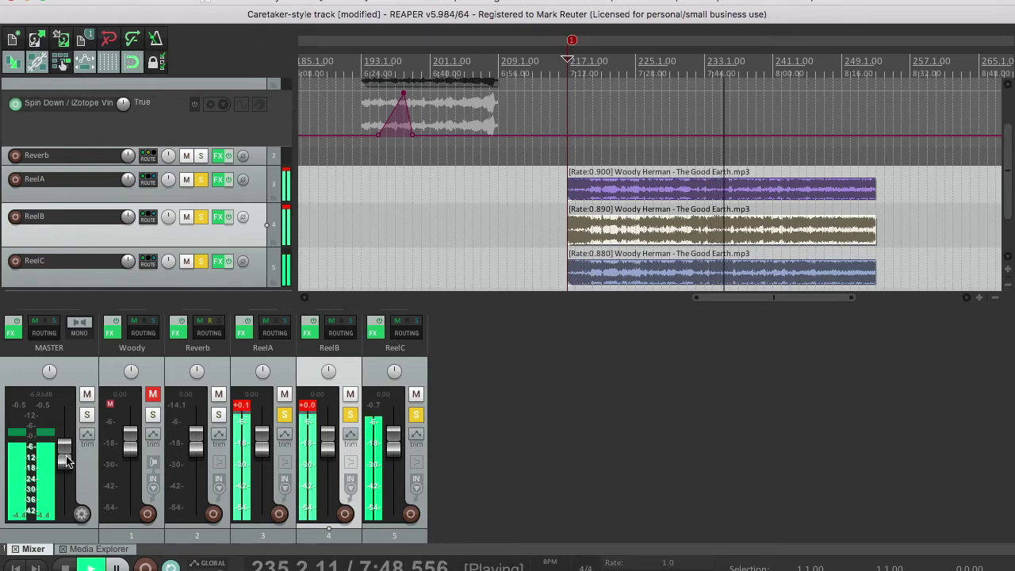
{"action": "scroll", "coordinate": [67, 462], "scroll_direction": "down", "scroll_amount": 2}
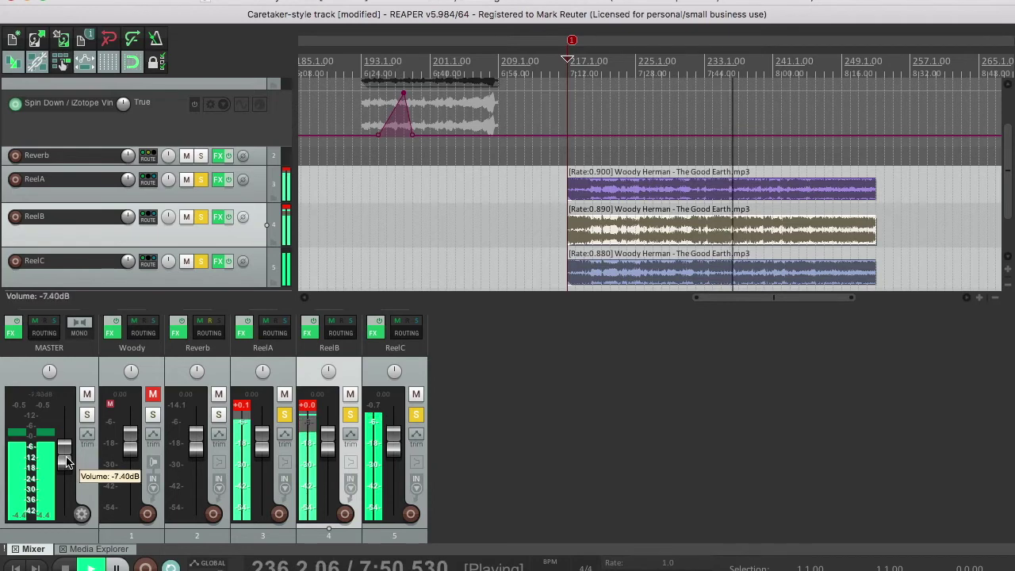
{"action": "scroll", "coordinate": [68, 462], "scroll_direction": "down", "scroll_amount": 3}
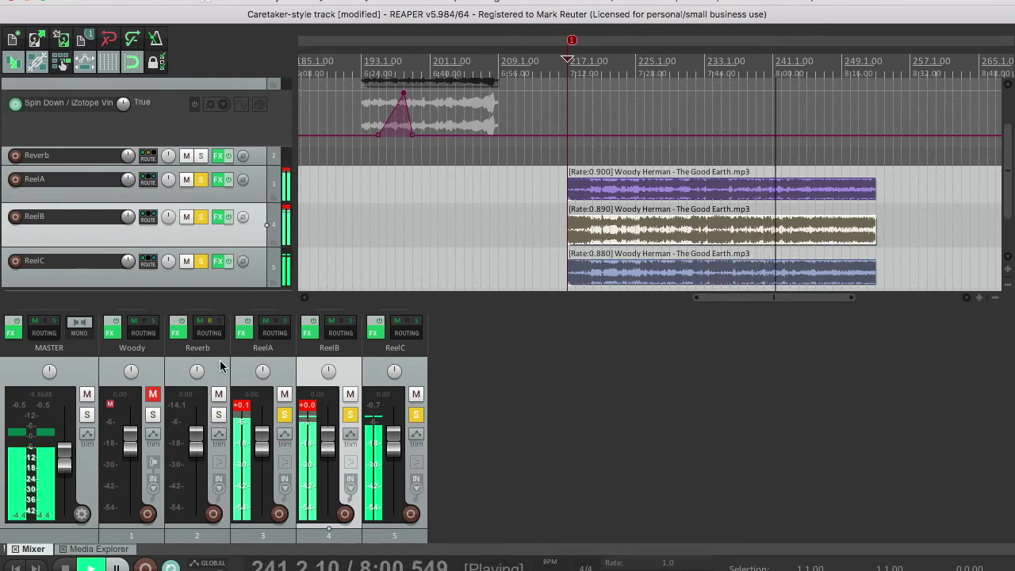
{"action": "key", "text": "space"}
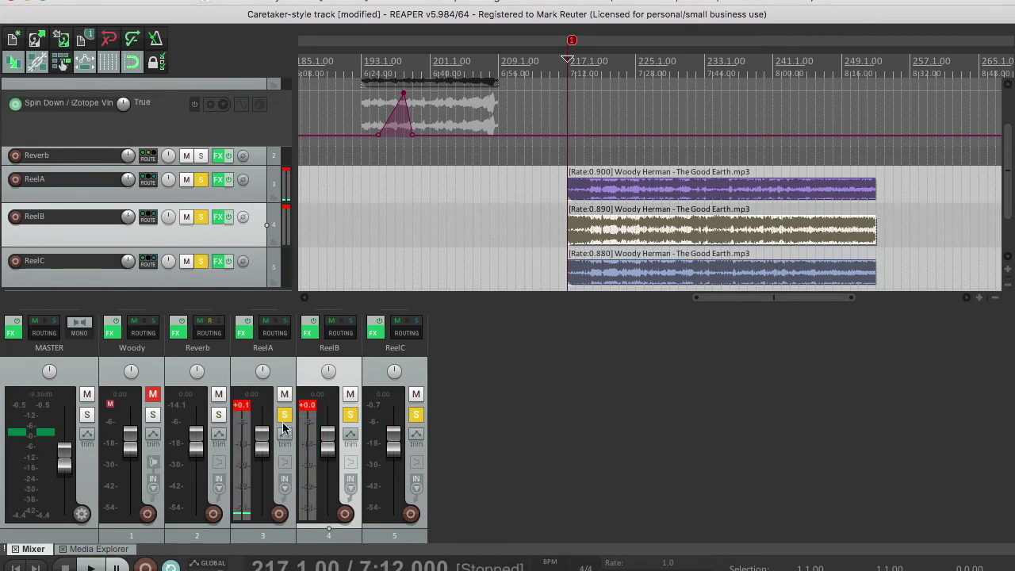
- Clear the clip indicators on ReelA and ReelB and unsolo all three reels
{"action": "left_click", "coordinate": [248, 411]}
{"action": "left_click", "coordinate": [312, 406]}
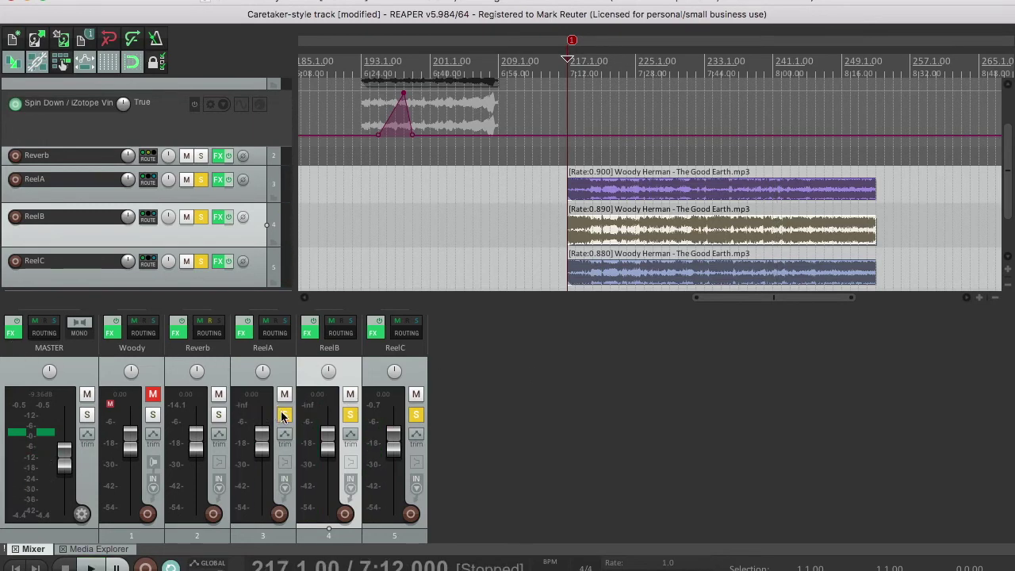
{"action": "left_click", "coordinate": [283, 416]}
{"action": "left_click", "coordinate": [349, 415]}
{"action": "left_click", "coordinate": [415, 415]}
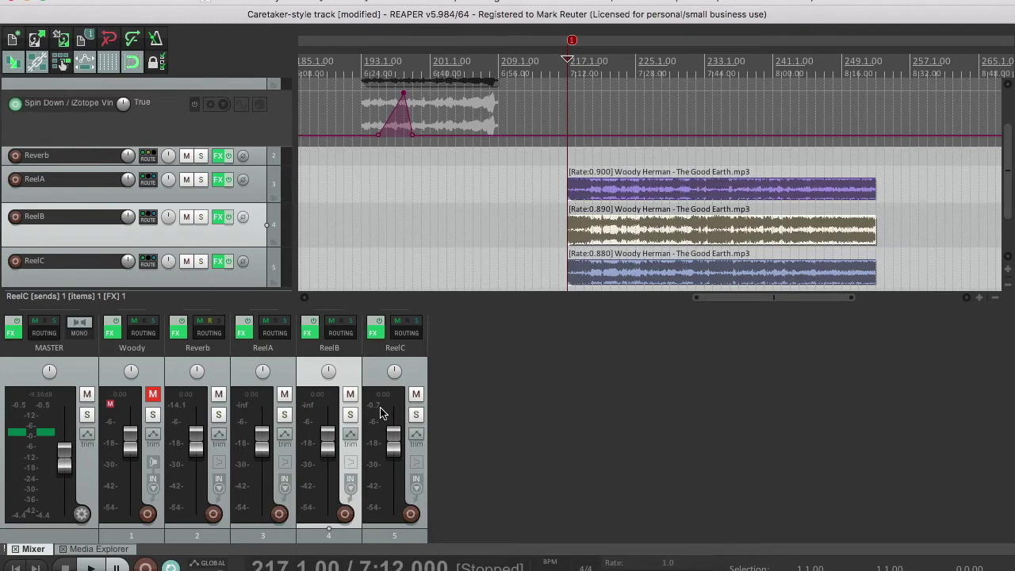
- Unmute the sends to Reverb on ReelA and ReelB, and disable ReelA's master send
{"action": "left_click", "coordinate": [276, 331]}
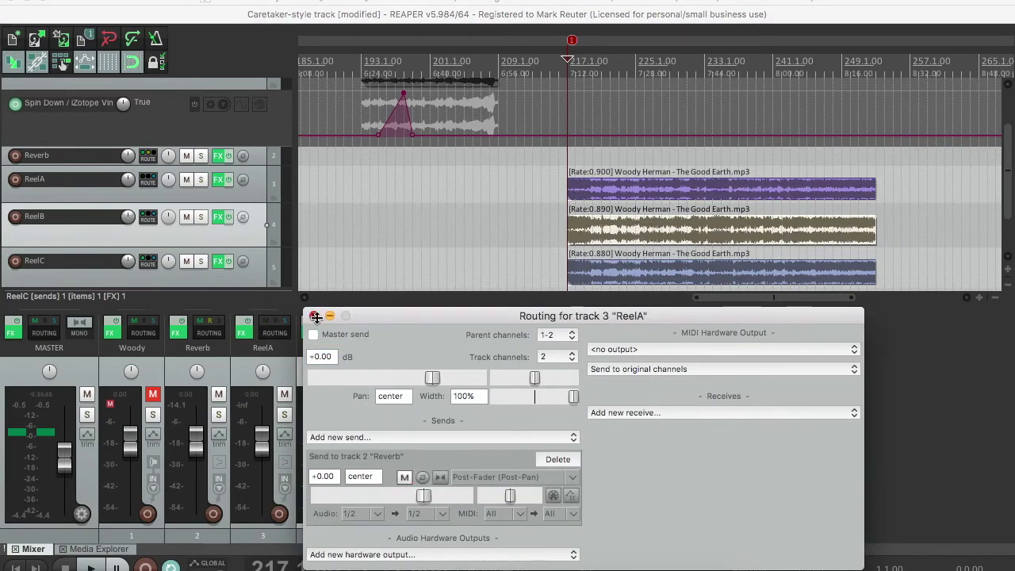
{"action": "left_click", "coordinate": [314, 316]}
{"action": "left_click", "coordinate": [309, 332]}
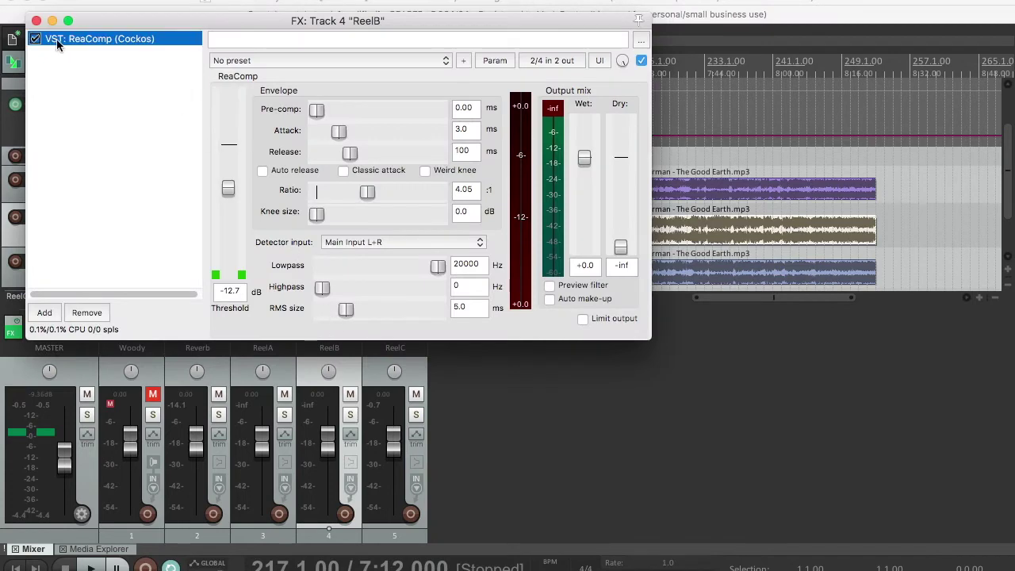
{"action": "left_click", "coordinate": [37, 21]}
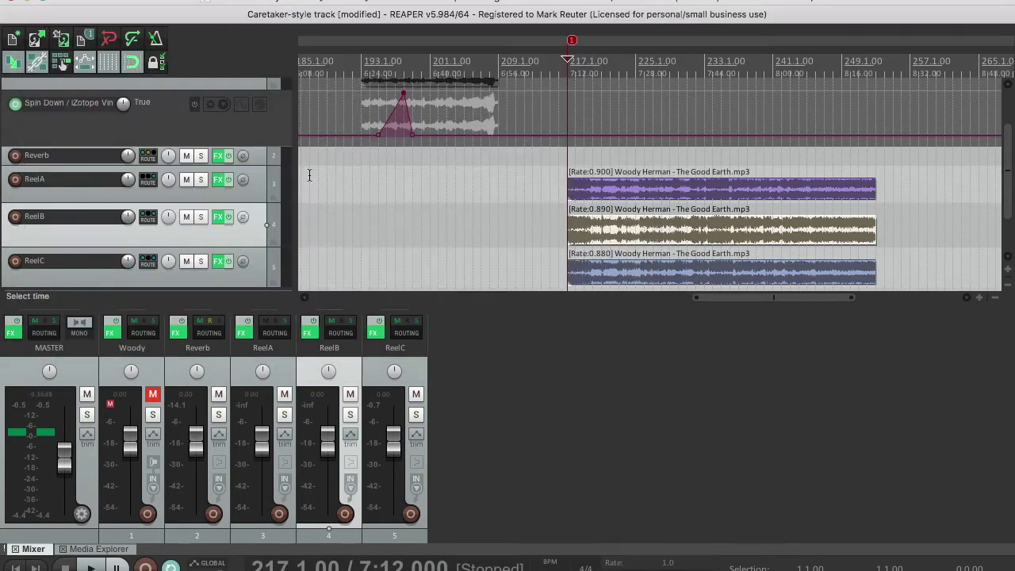
{"action": "left_click", "coordinate": [339, 329]}
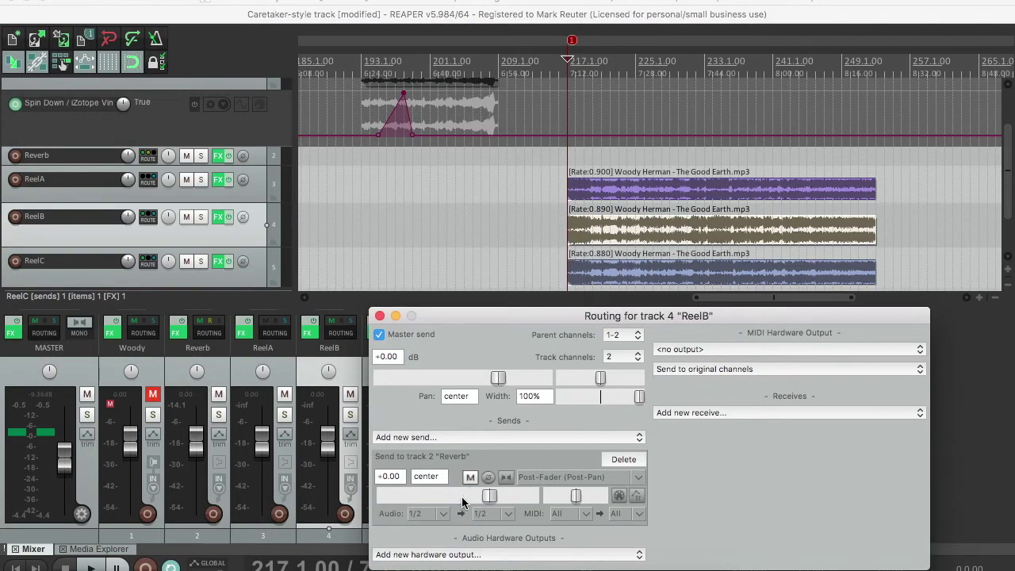
{"action": "left_click", "coordinate": [379, 316]}
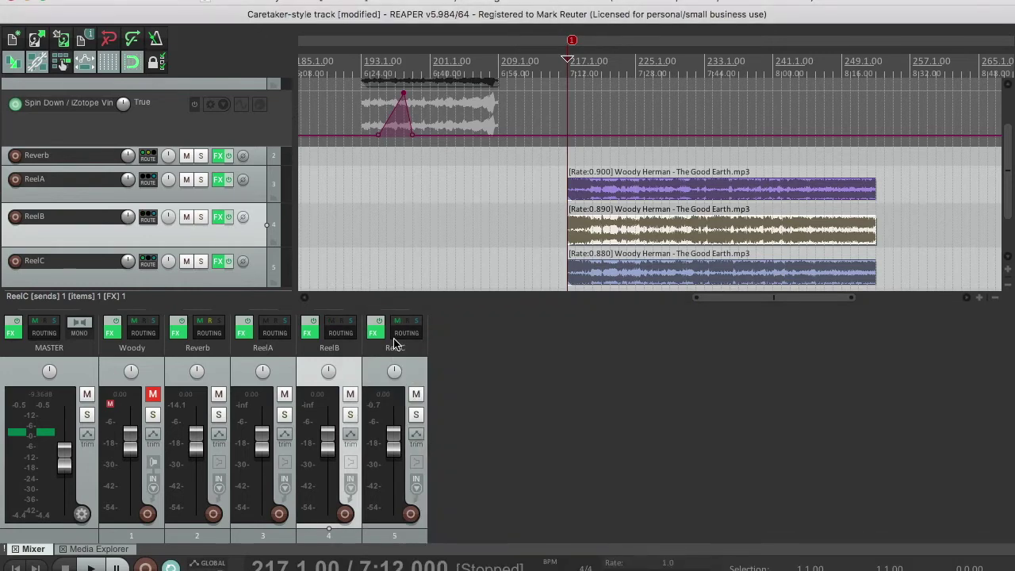
- Unmute ReelC's send to Reverb and disable its master send
{"action": "left_click", "coordinate": [405, 333]}
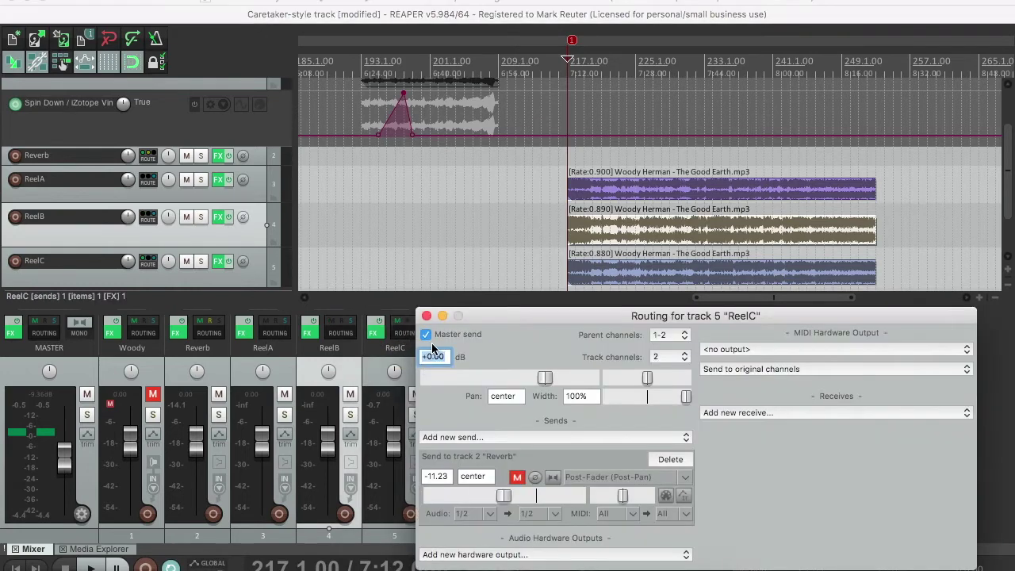
{"action": "left_click", "coordinate": [518, 478]}
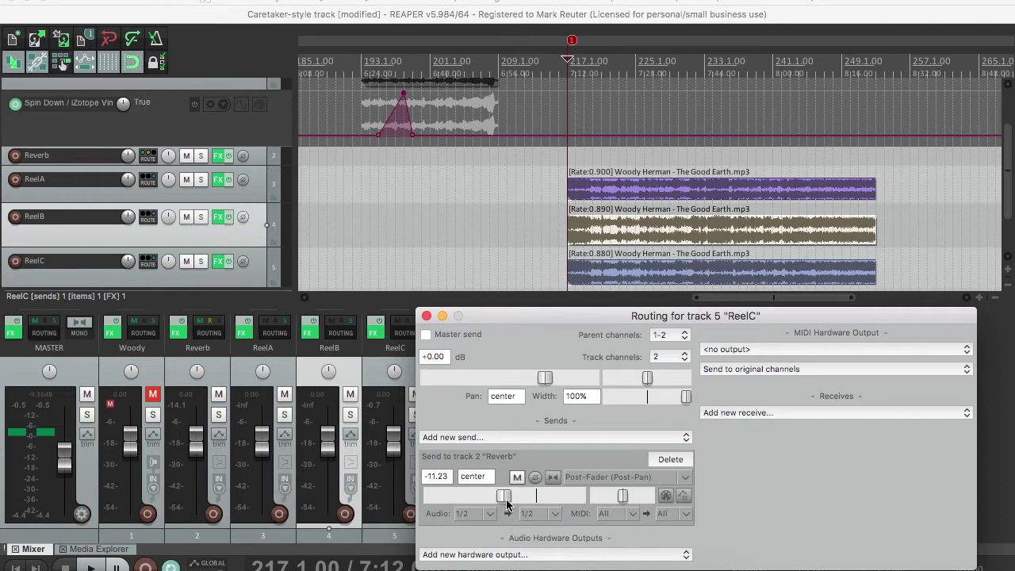
{"action": "left_click", "coordinate": [426, 317]}
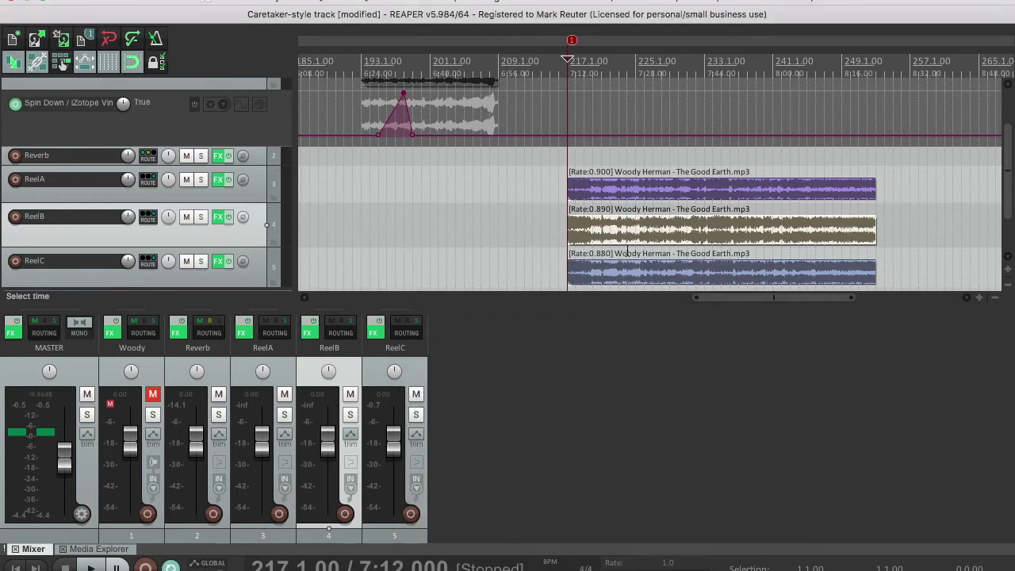
- Play a passage of the three reels through Reverb, starting at measure 234
{"action": "left_click", "coordinate": [712, 142]}
{"action": "key", "text": "space"}
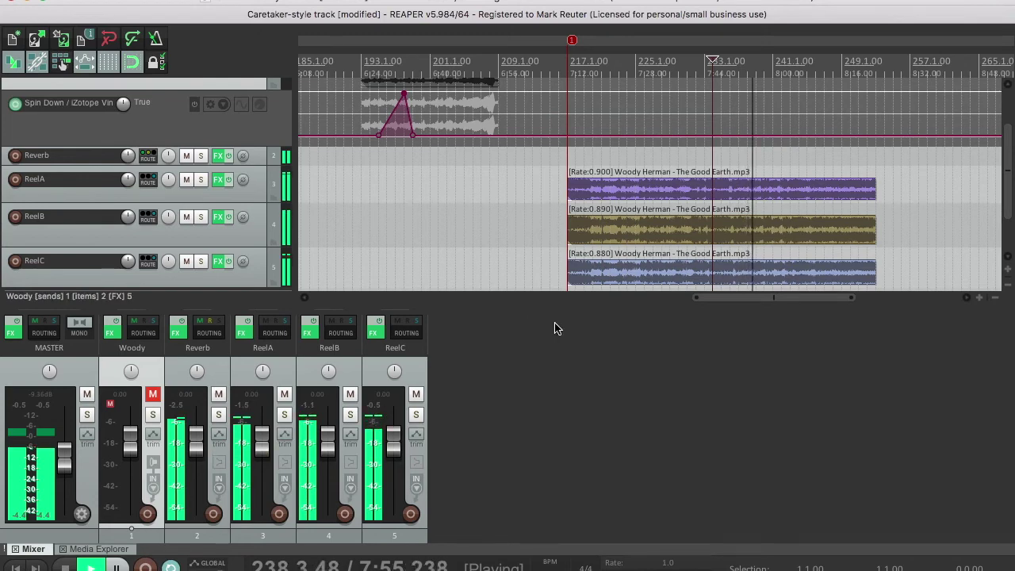
{"action": "key", "text": "space"}
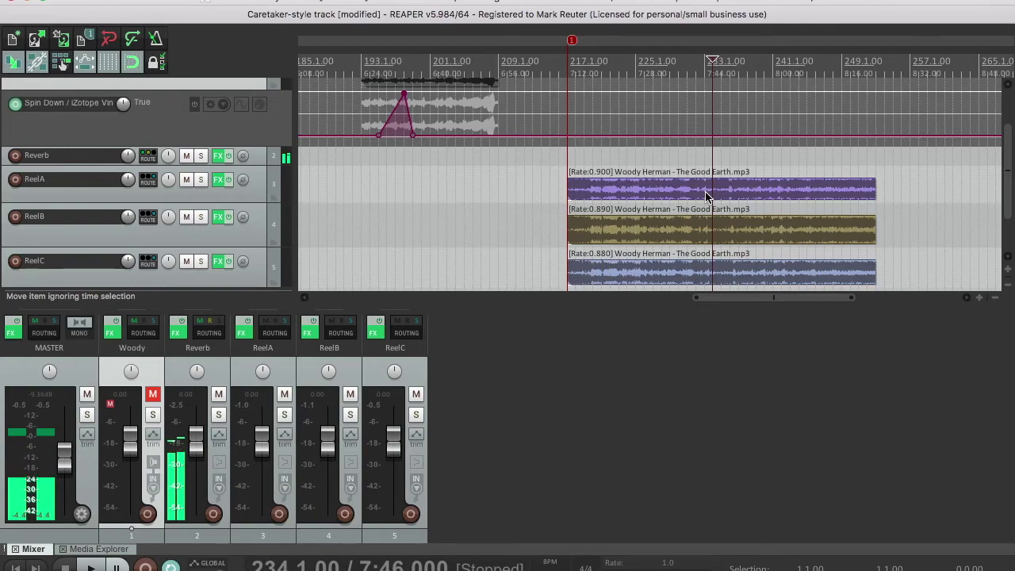
- Set the playback rate of ReelA's media item to 0.5
{"action": "right_click", "coordinate": [653, 189]}
{"action": "left_click", "coordinate": [712, 189]}
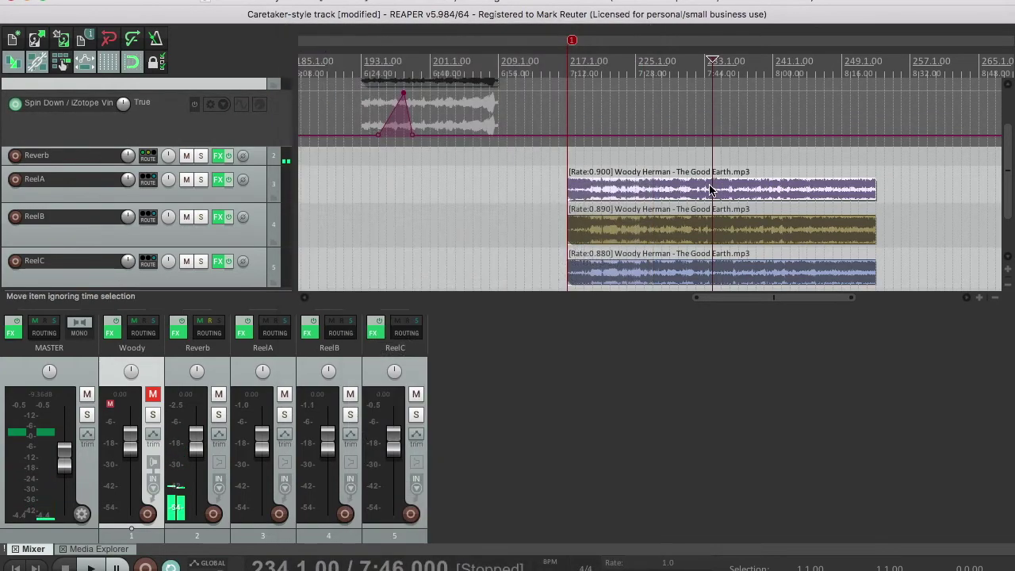
{"action": "right_click", "coordinate": [712, 188]}
{"action": "left_click", "coordinate": [600, 48]}
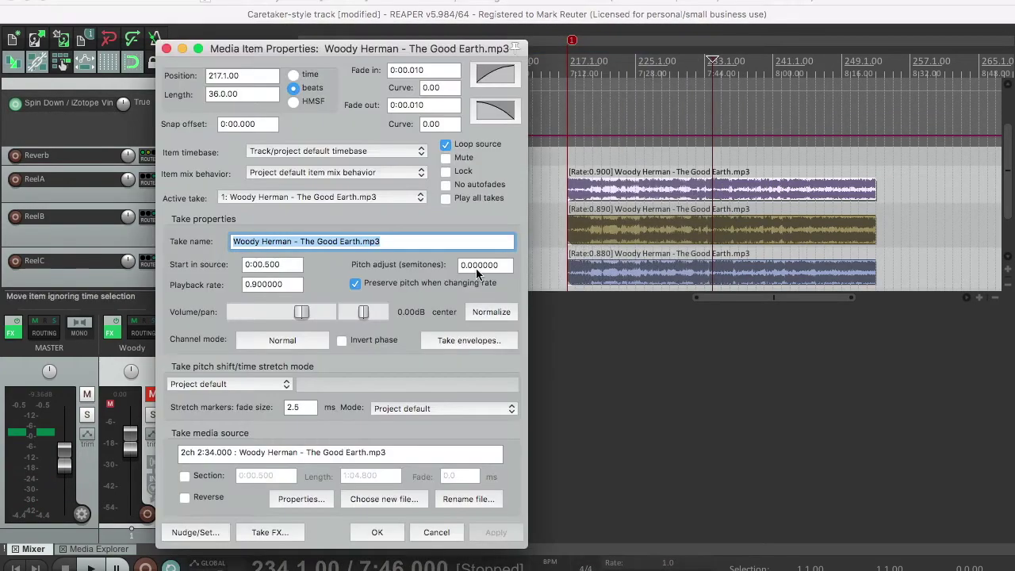
{"action": "double_click", "coordinate": [272, 284]}
{"action": "type", "text": "0"}
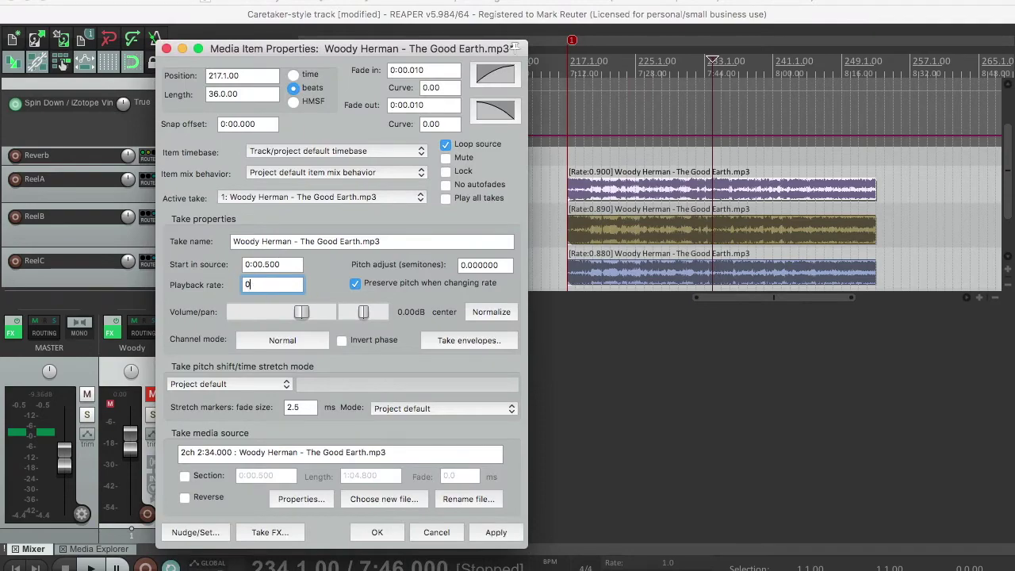
{"action": "left_click", "coordinate": [377, 534]}
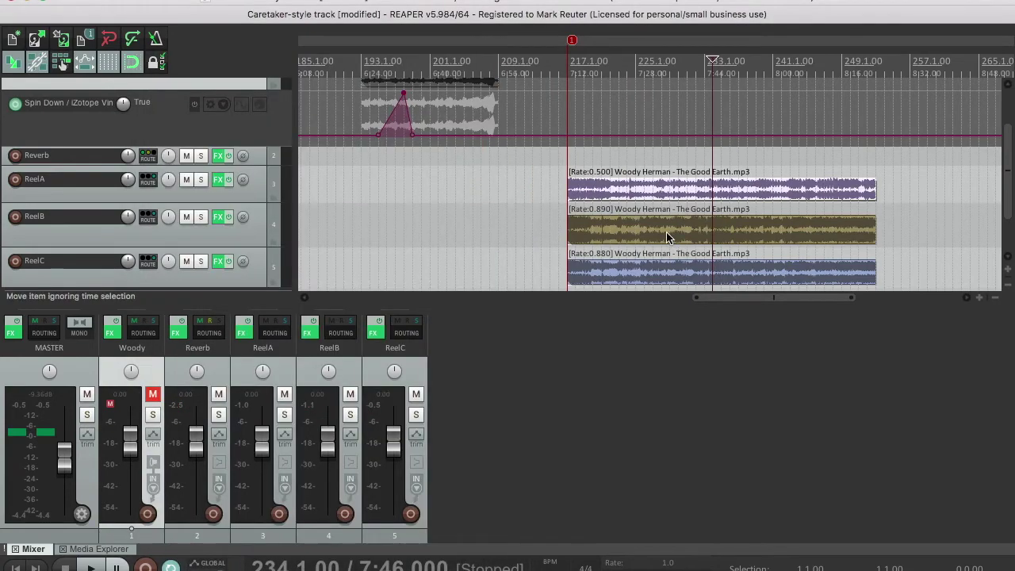
- Set the playback rate of ReelB's media item to 0.3
{"action": "right_click", "coordinate": [668, 236]}
{"action": "left_click", "coordinate": [537, 49]}
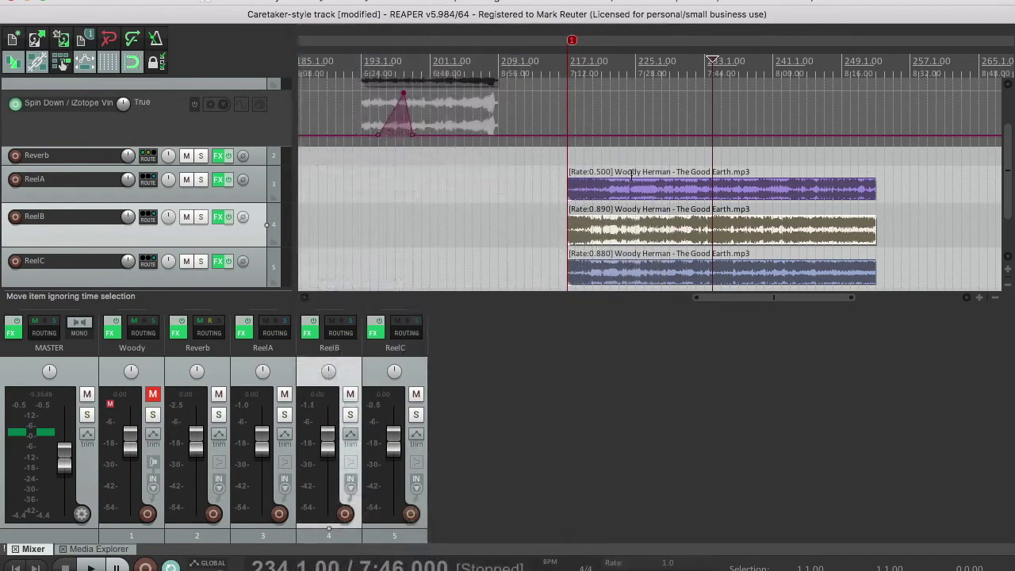
{"action": "left_click", "coordinate": [286, 288]}
{"action": "type", "text": "0.3"}
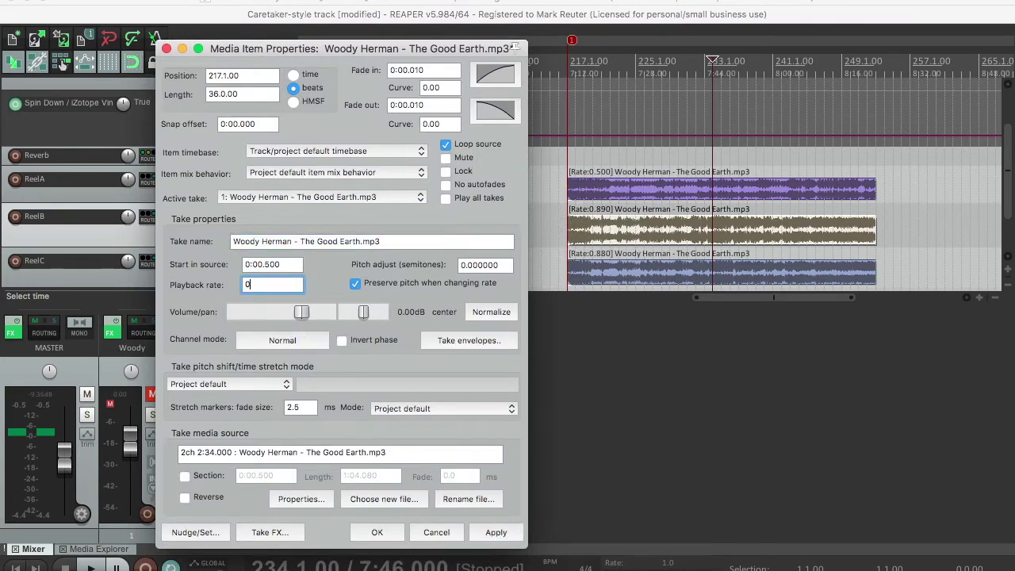
{"action": "left_click", "coordinate": [390, 534]}
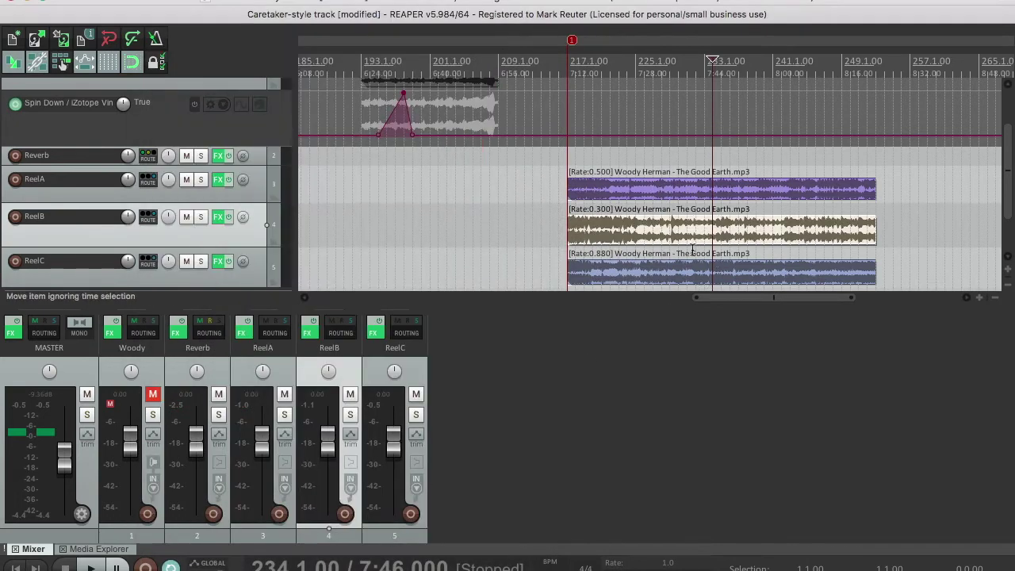
- Set the playback rate of ReelC's media item to 2.5
{"action": "left_click", "coordinate": [677, 271]}
{"action": "right_click", "coordinate": [677, 272]}
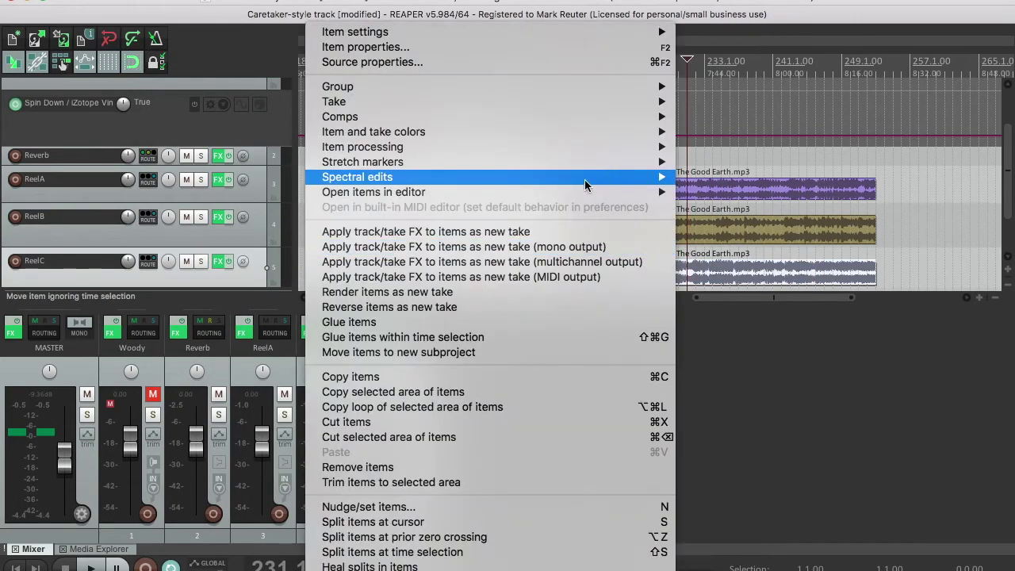
{"action": "left_click", "coordinate": [482, 44]}
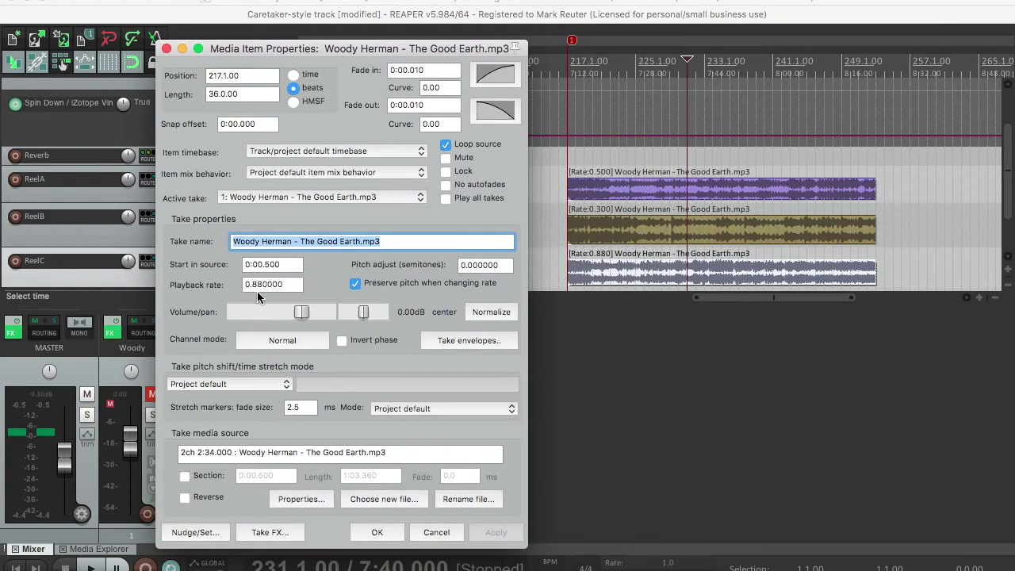
{"action": "left_click", "coordinate": [257, 291]}
{"action": "type", "text": "2.5"}
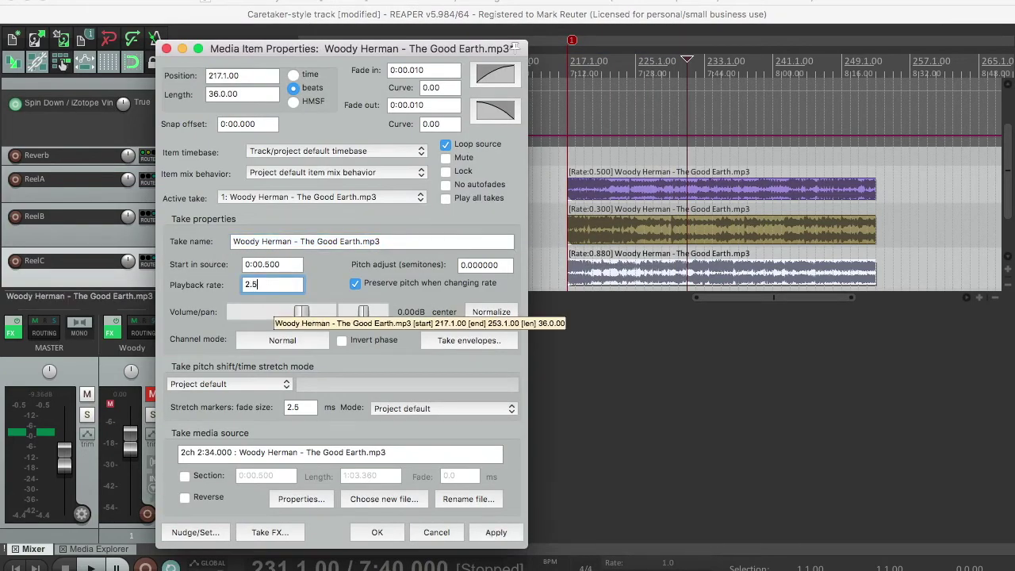
{"action": "left_click", "coordinate": [376, 532]}
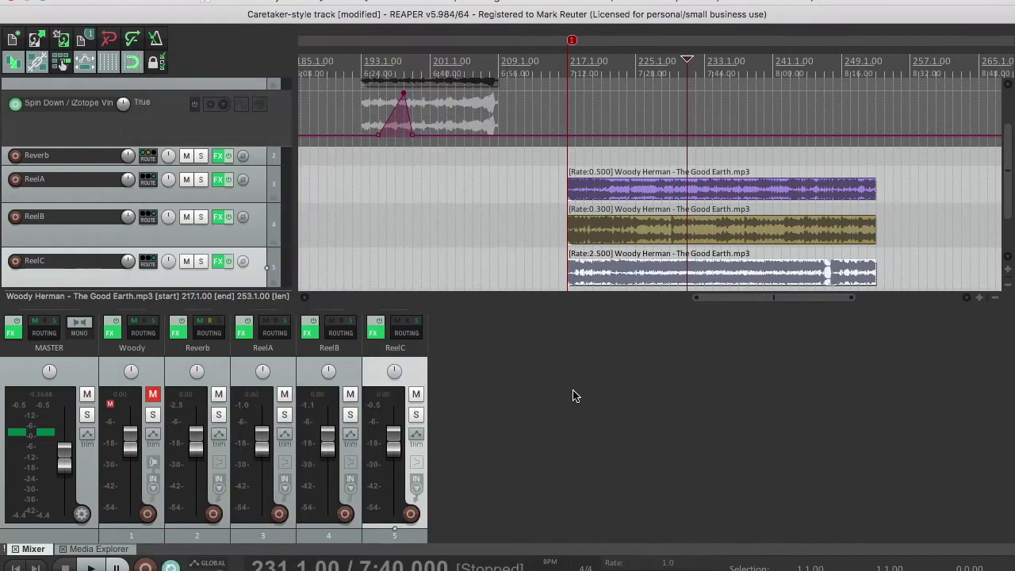
- Play the layered reels from about measure 233, skipping ahead to measure 242, and stop playback
{"action": "left_click", "coordinate": [705, 161]}
{"action": "key", "text": "space"}
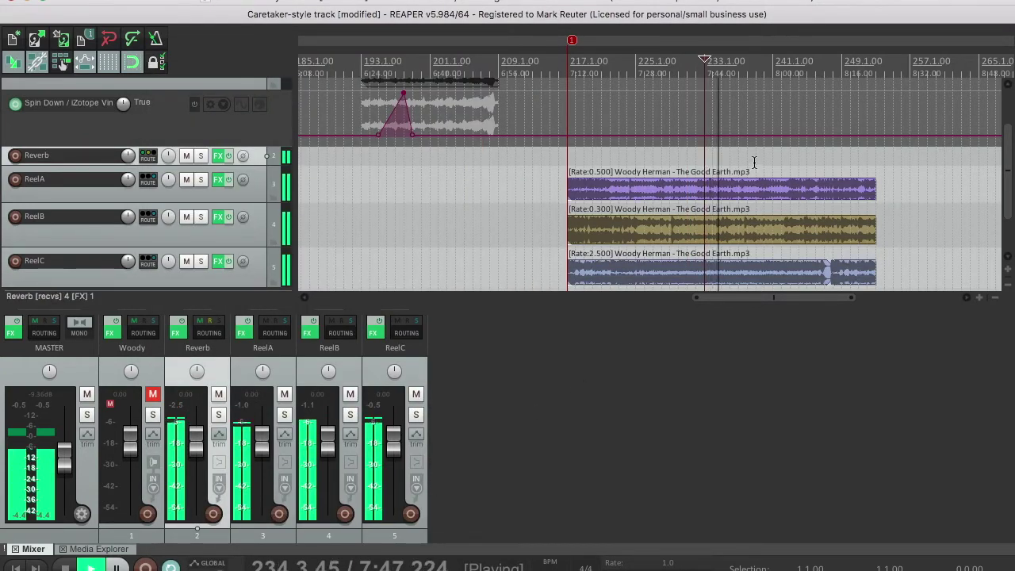
{"action": "left_click", "coordinate": [783, 164]}
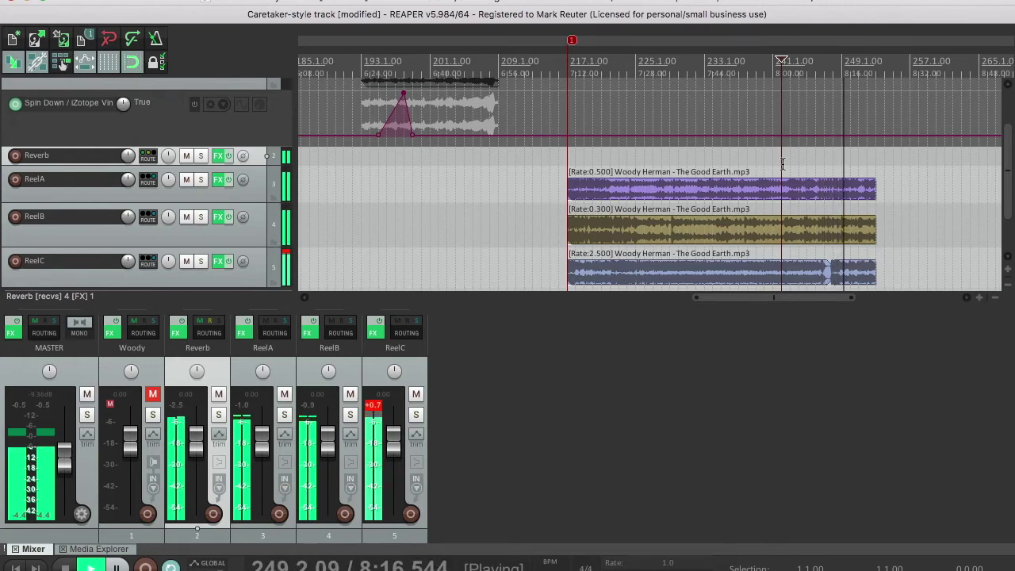
{"action": "key", "text": "space"}
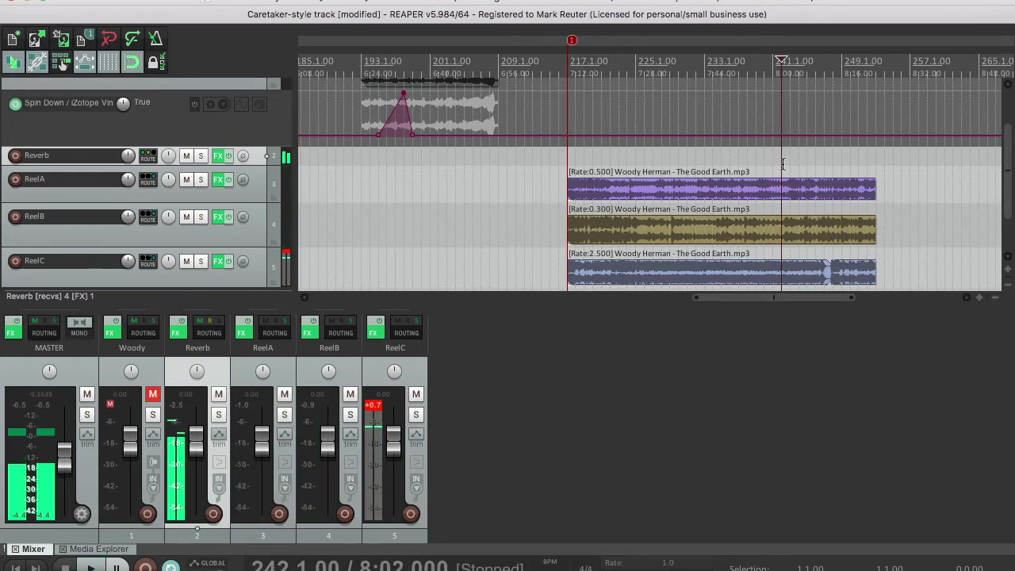